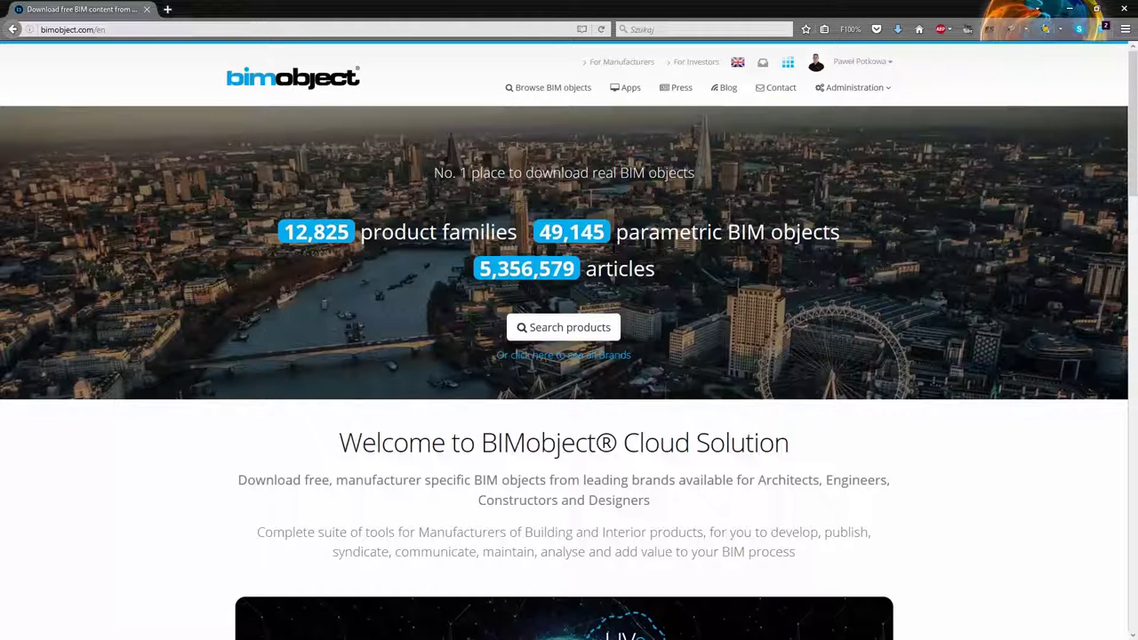
Step: Filter the BIMobject catalogue to the Siniat PL brand and scroll down to the NIDA wall tiles
left_click(537, 92)
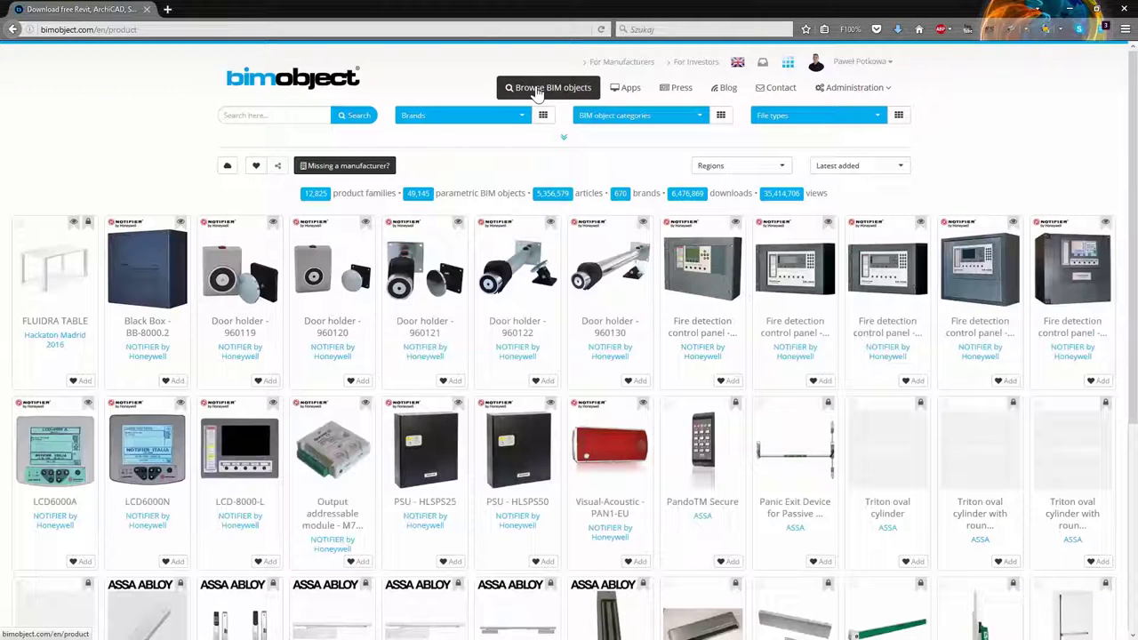
left_click(524, 116)
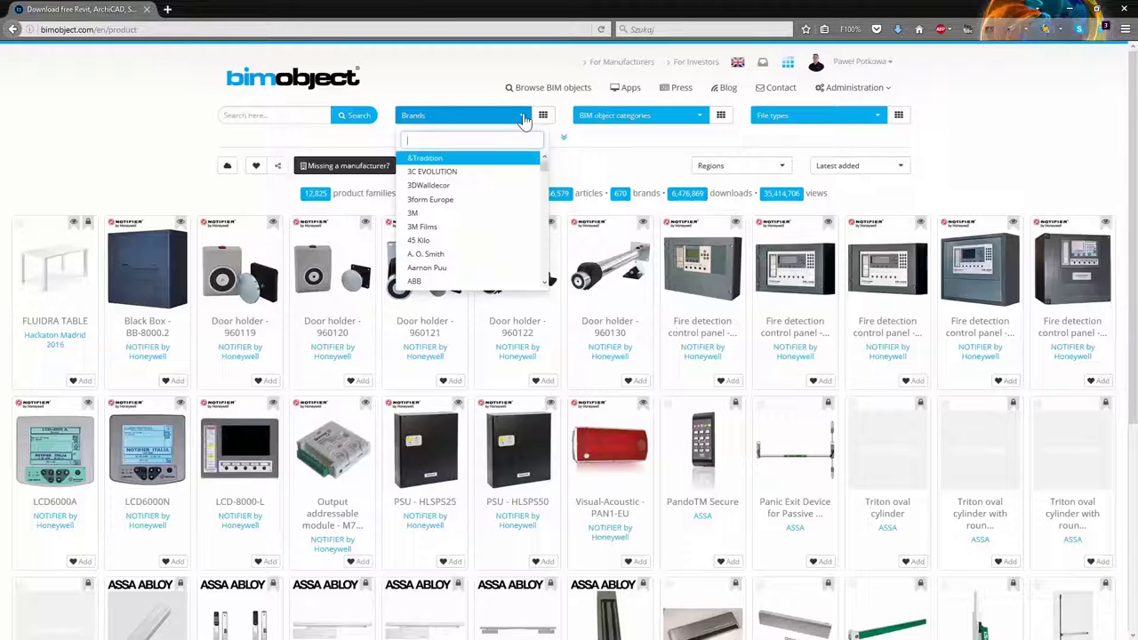
scroll(500, 199, "down", 3)
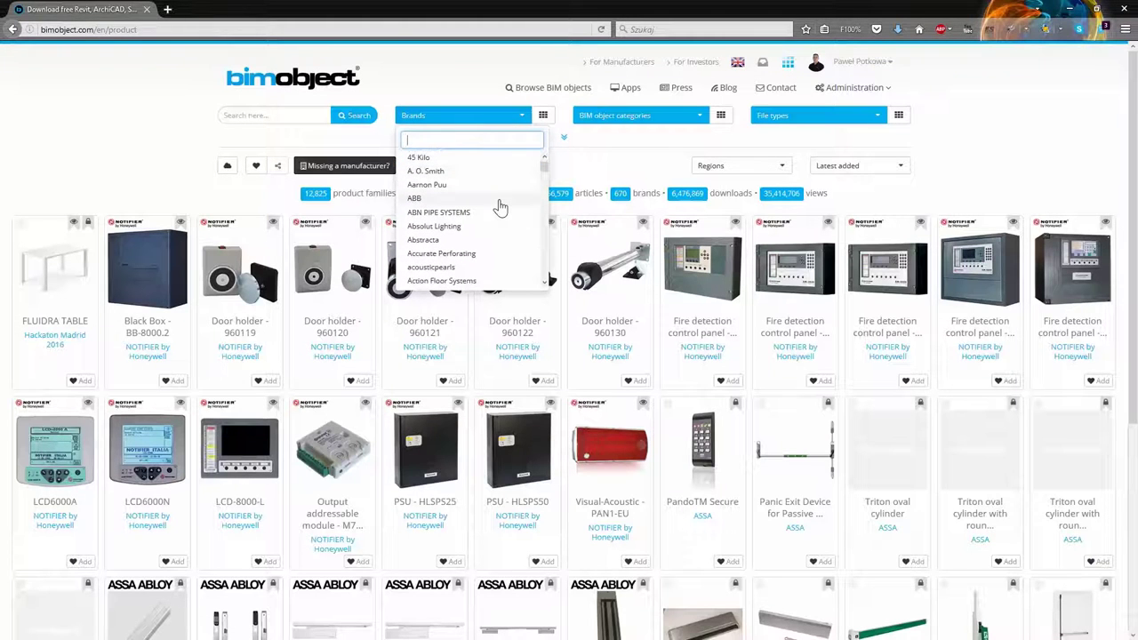
type("sinia")
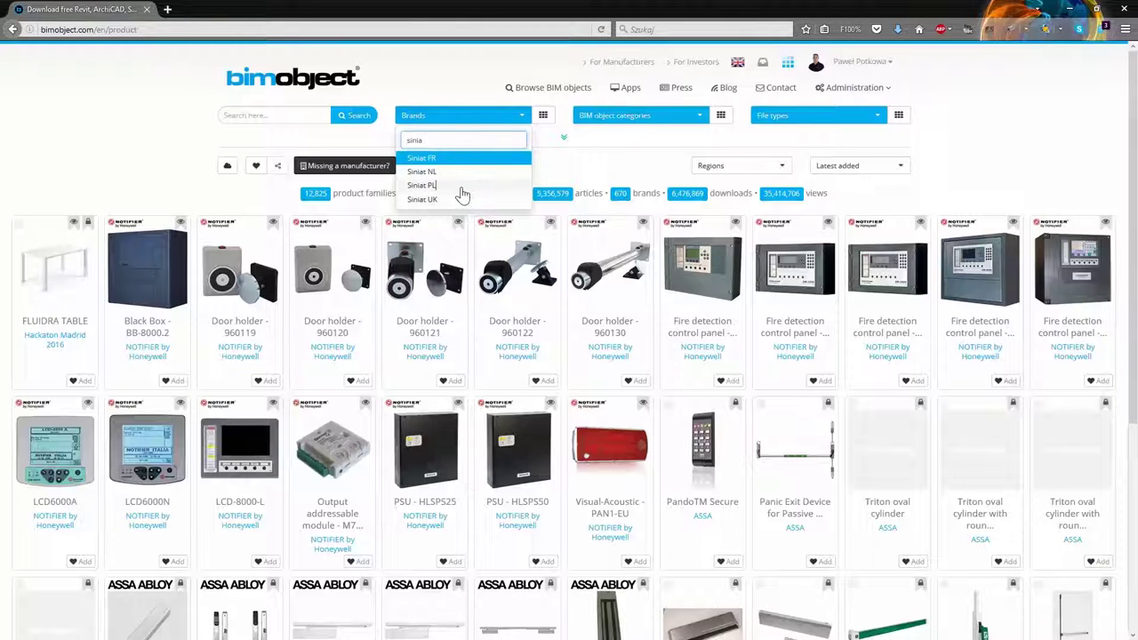
left_click(461, 186)
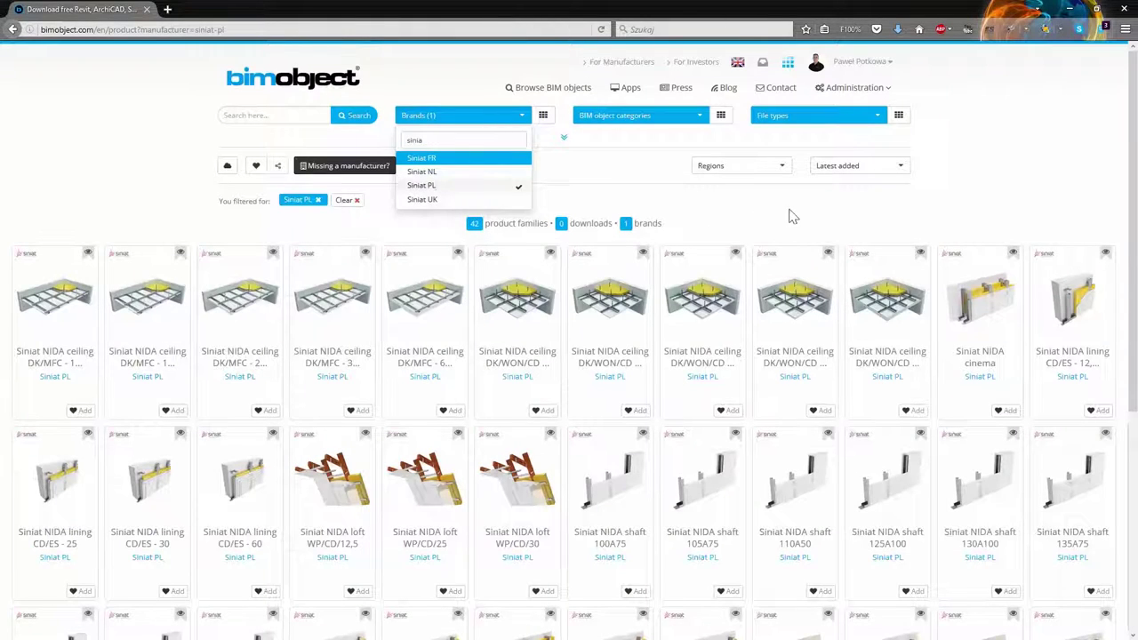
left_click(792, 220)
scroll(791, 227, "down", 3)
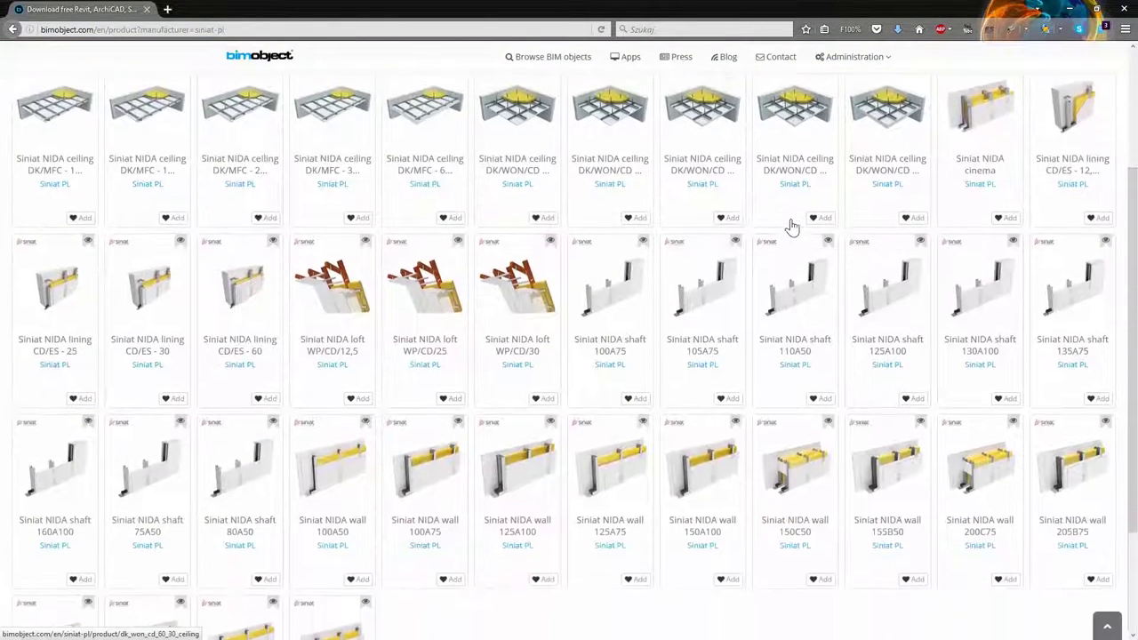
scroll(793, 226, "down", 2)
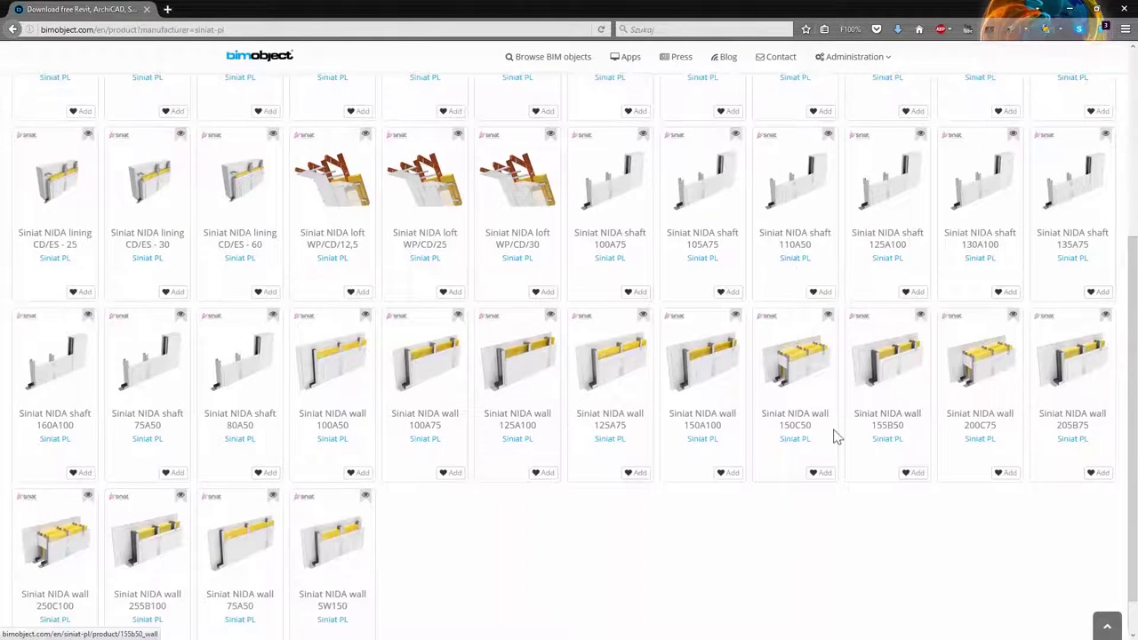
Step: Open the Siniat NIDA wall 100A75 product page and review its information tabs
left_click(425, 372)
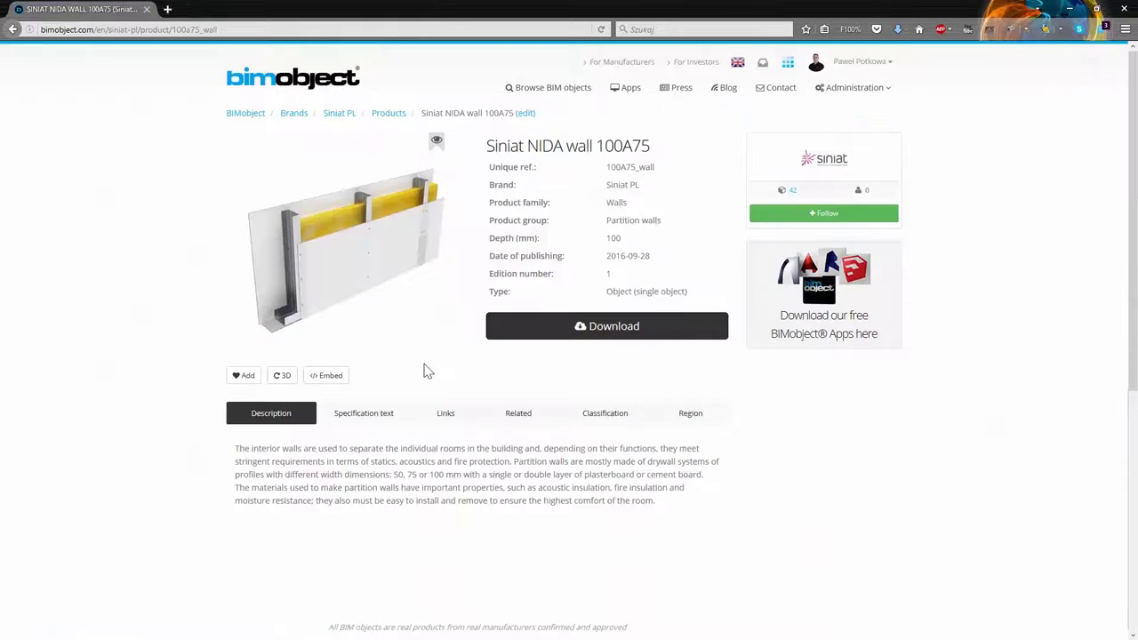
left_click(369, 415)
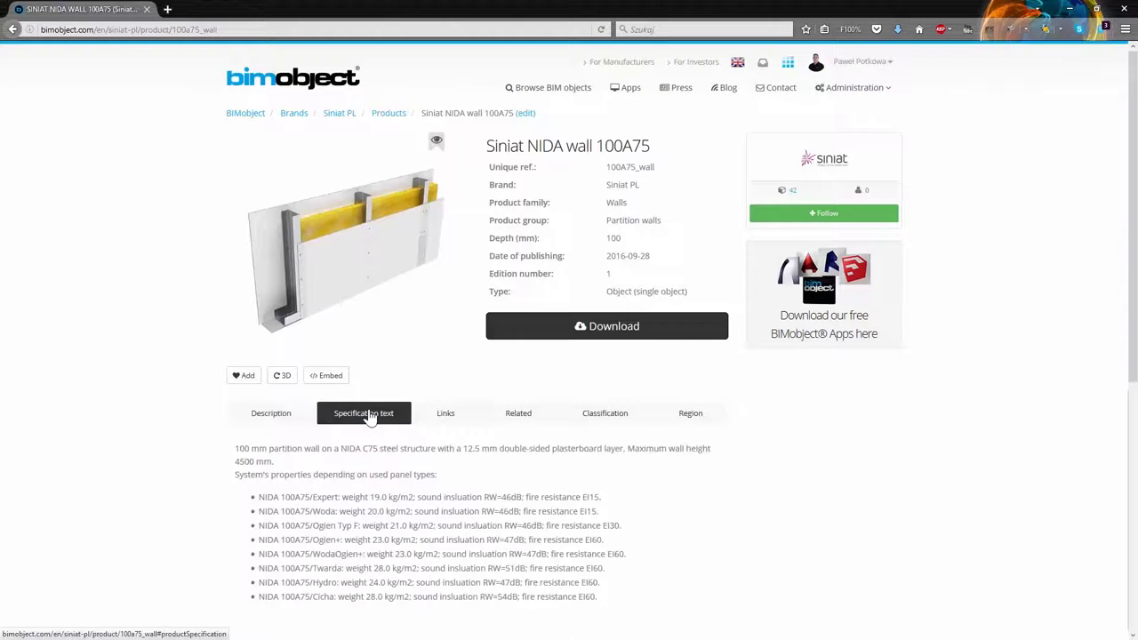
left_click(449, 419)
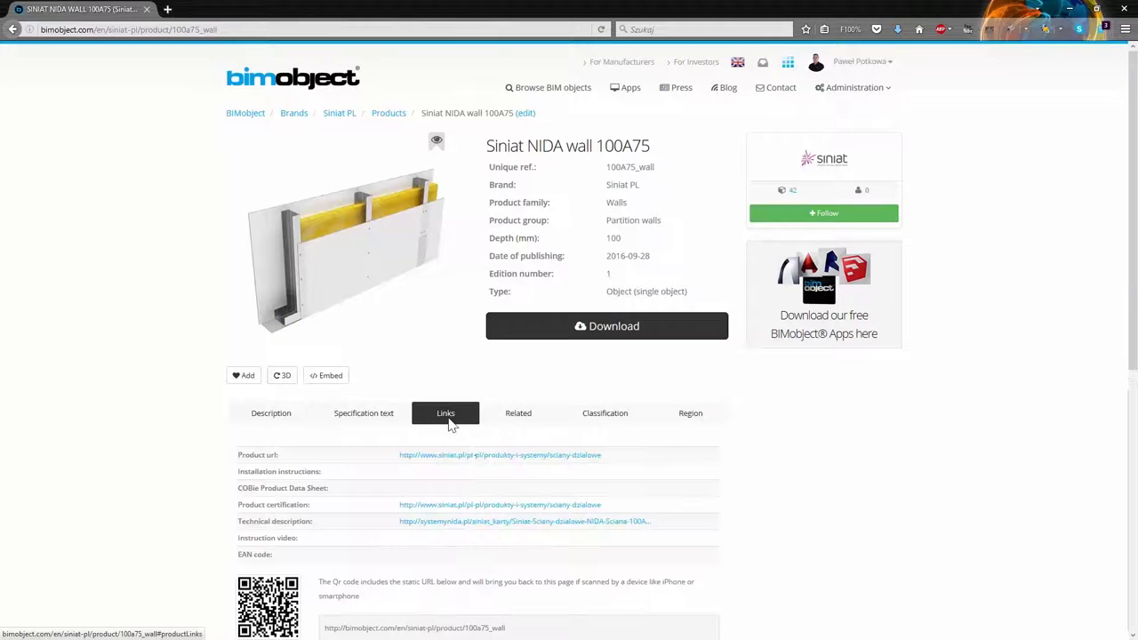
left_click(525, 422)
left_click(613, 414)
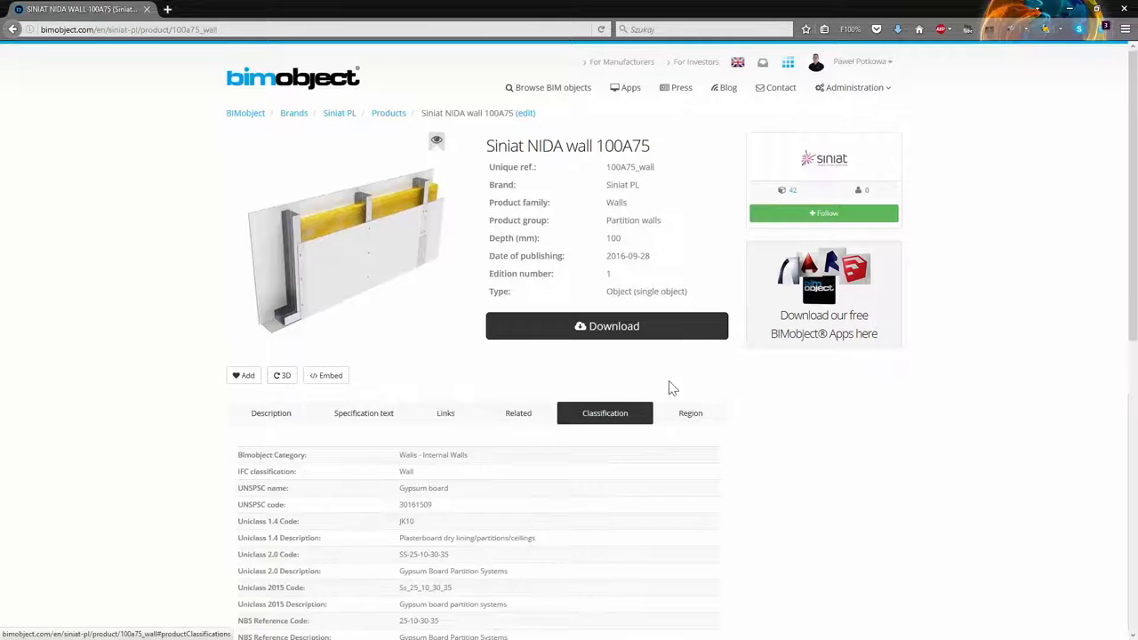
left_click(685, 416)
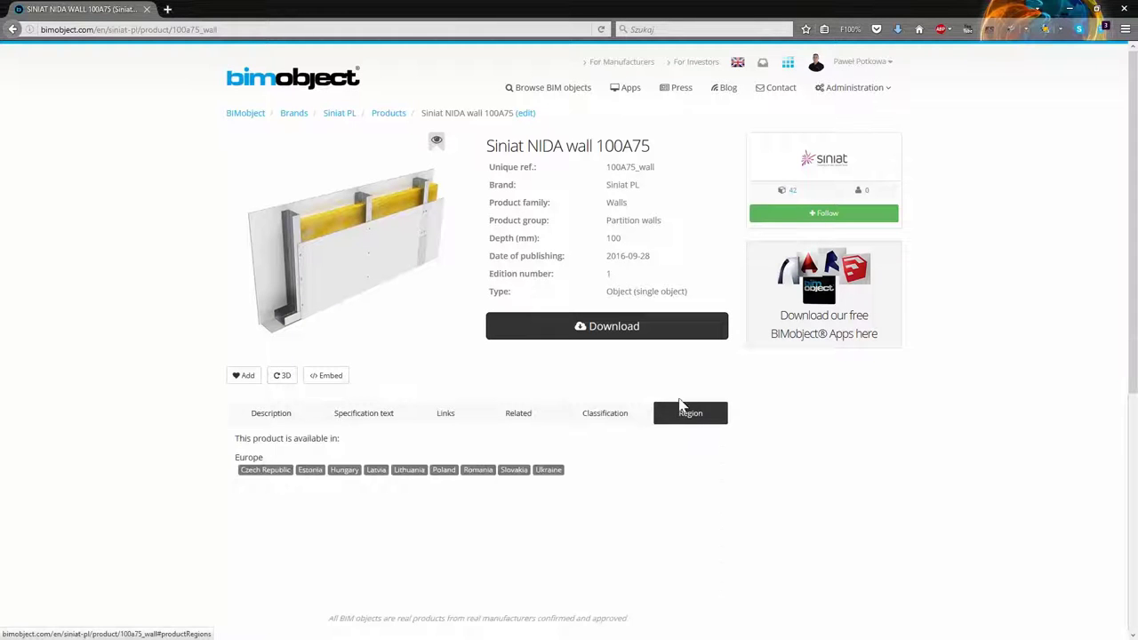
left_click(286, 416)
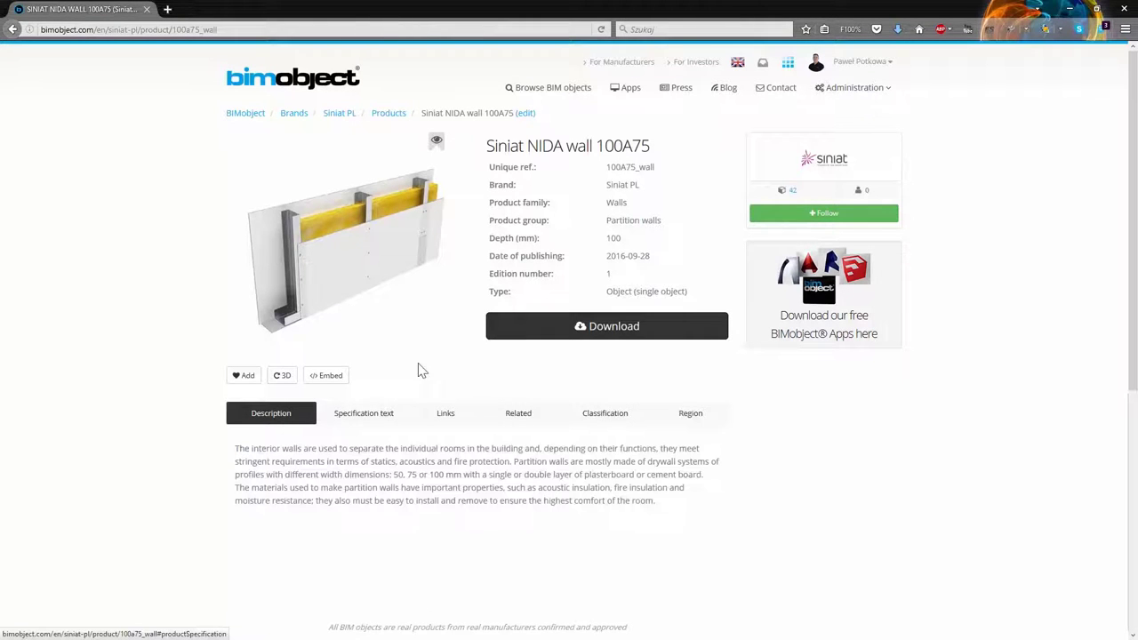
Step: Preview and rotate the wall's interactive 3D model, then close the viewer
left_click(286, 377)
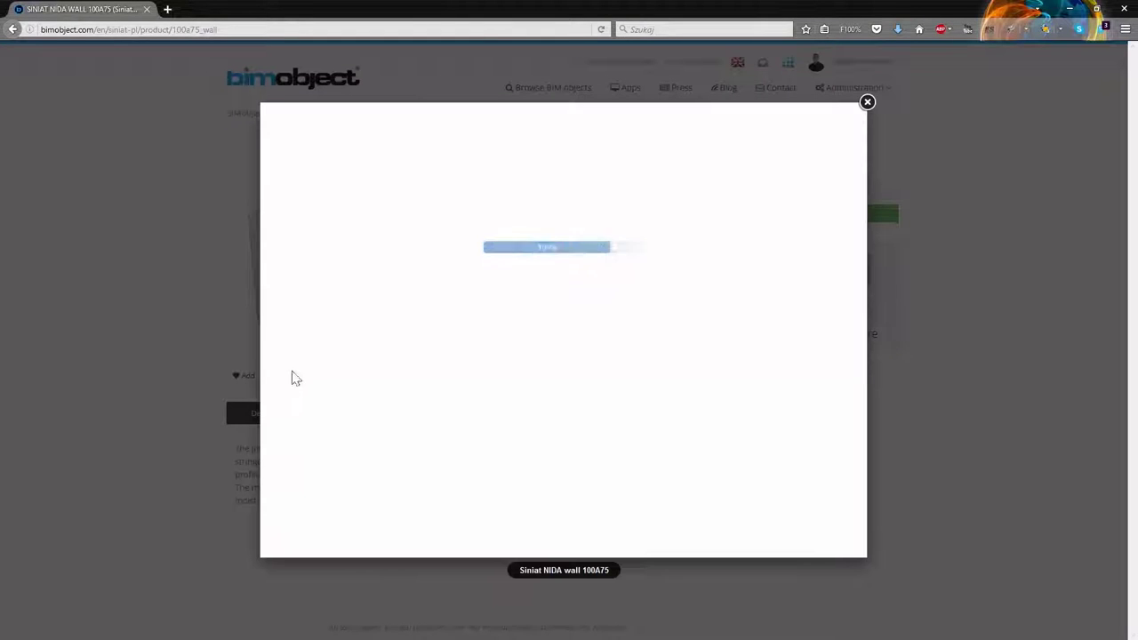
left_click_drag(473, 382, 487, 329)
scroll(485, 329, "down", 3)
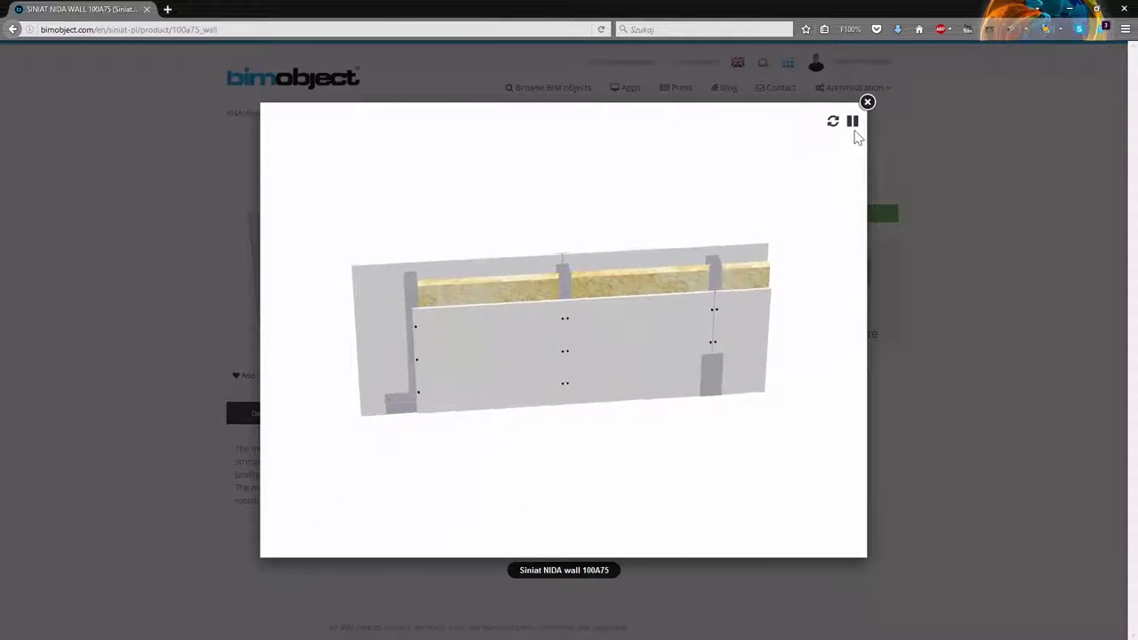
left_click(867, 107)
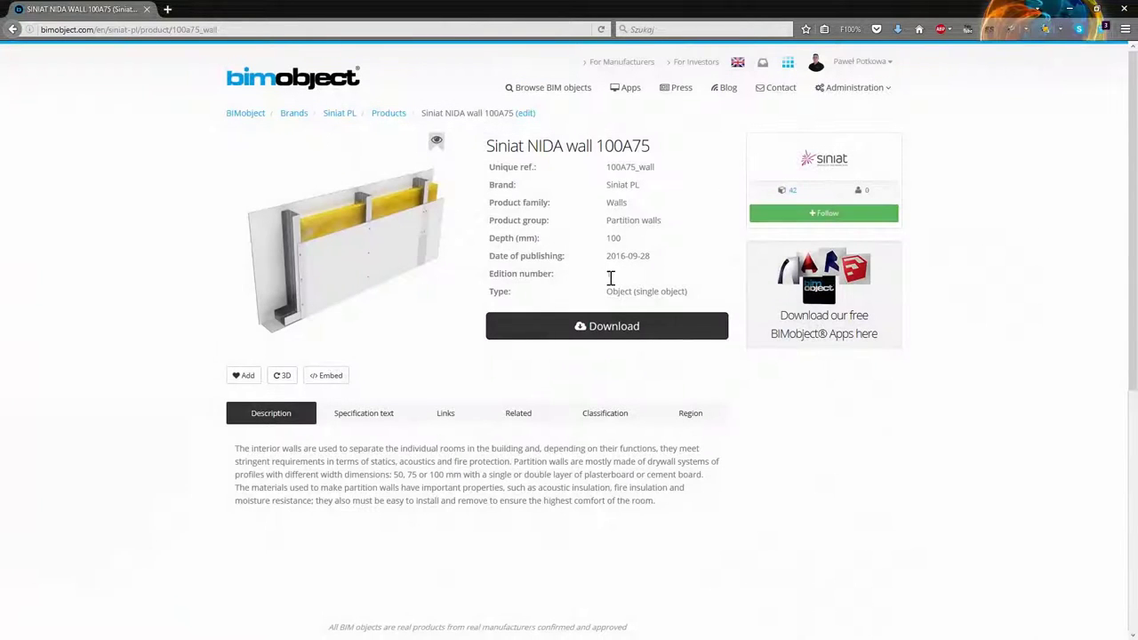
Step: Save Siniat-PL_additional_attributes.aat into the Siniat PL folder
left_click(582, 327)
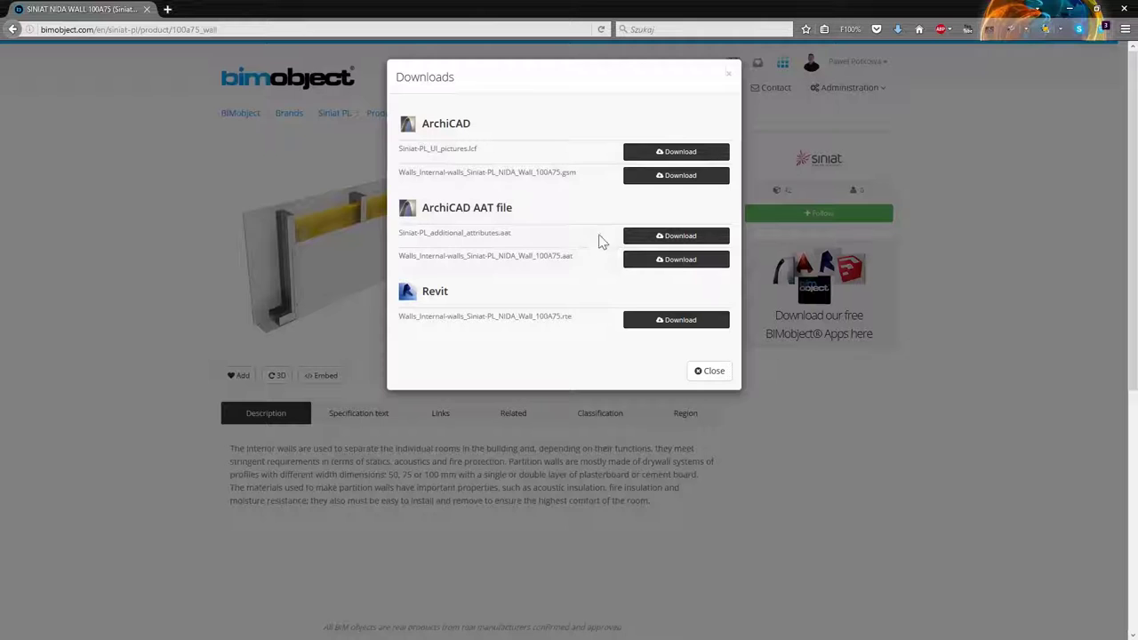
left_click(664, 234)
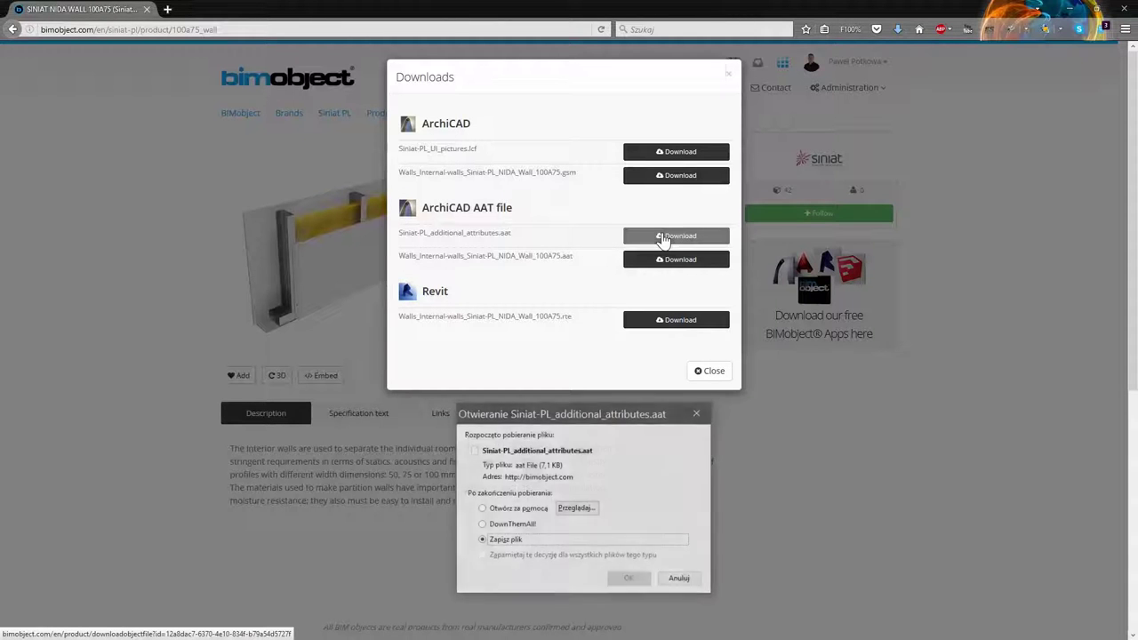
left_click(629, 578)
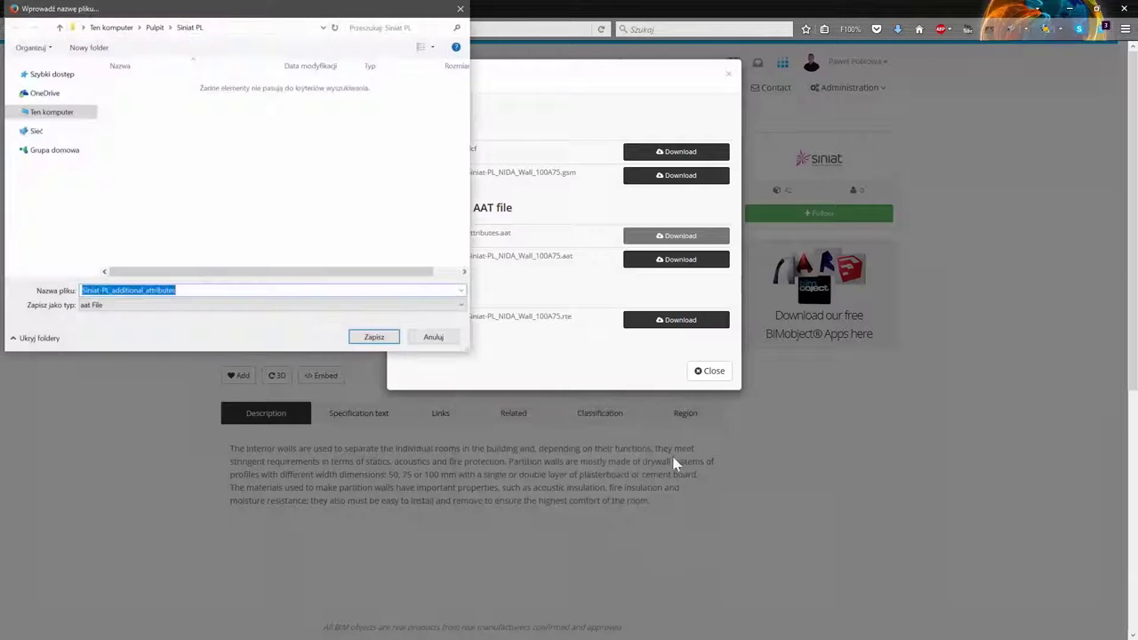
left_click(388, 335)
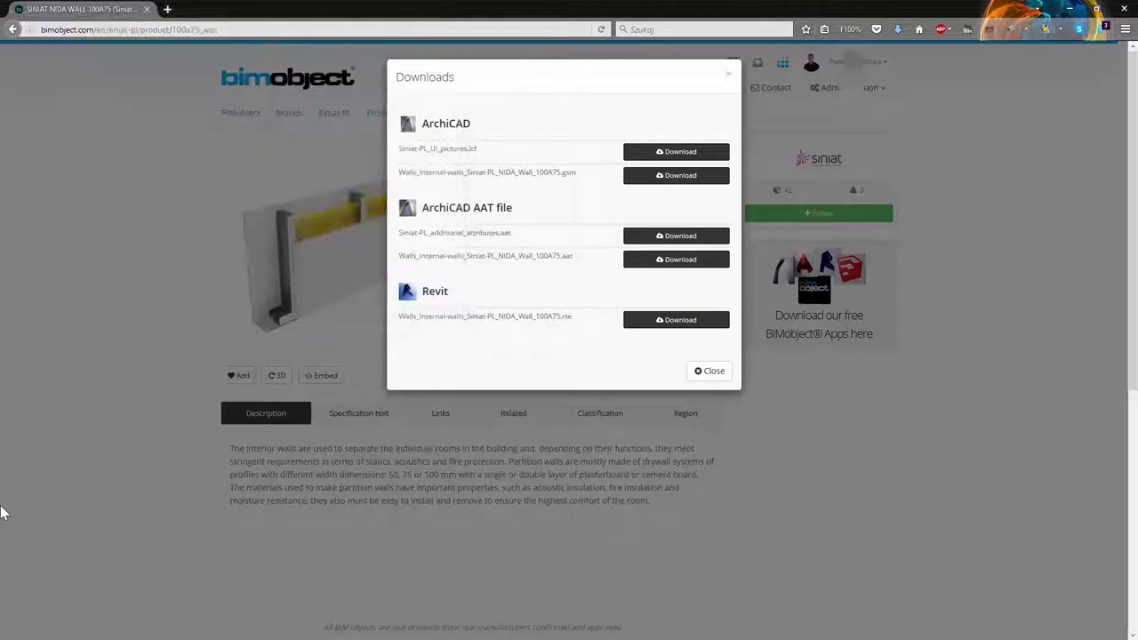
Step: Save the NIDA wall 100A75's own AAT attributes file and close the downloads list
left_click(667, 267)
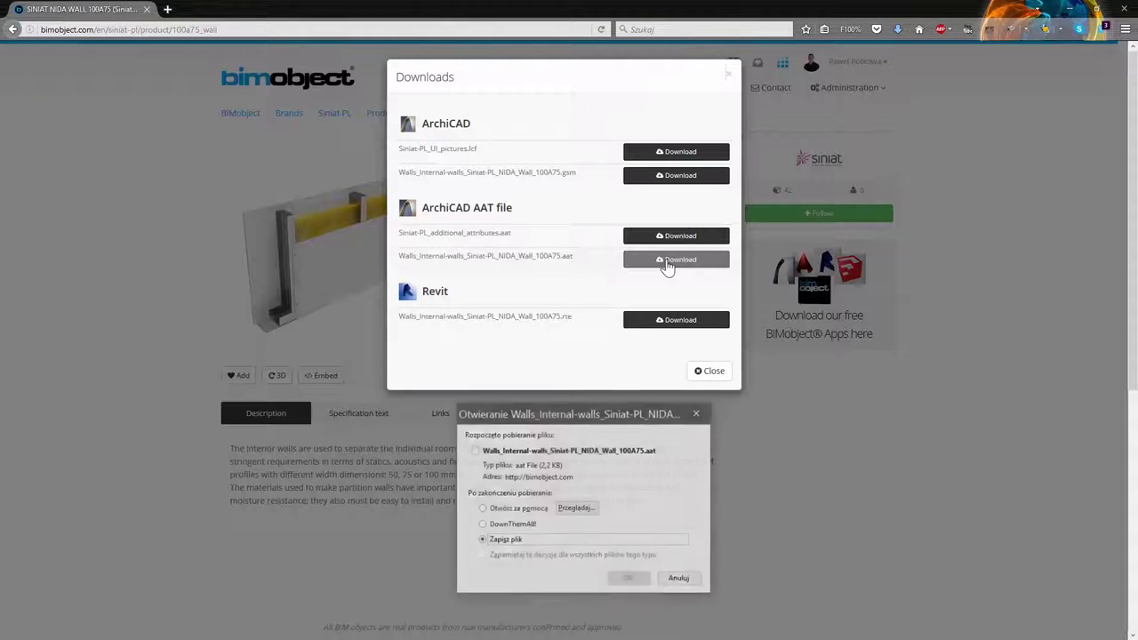
left_click(632, 579)
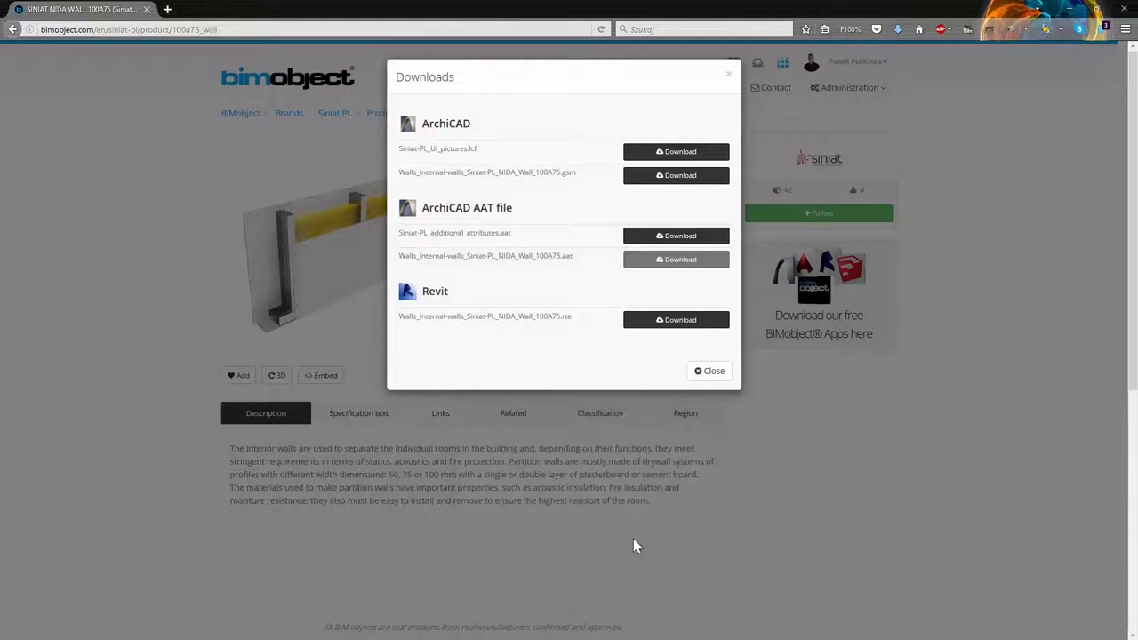
left_click(371, 337)
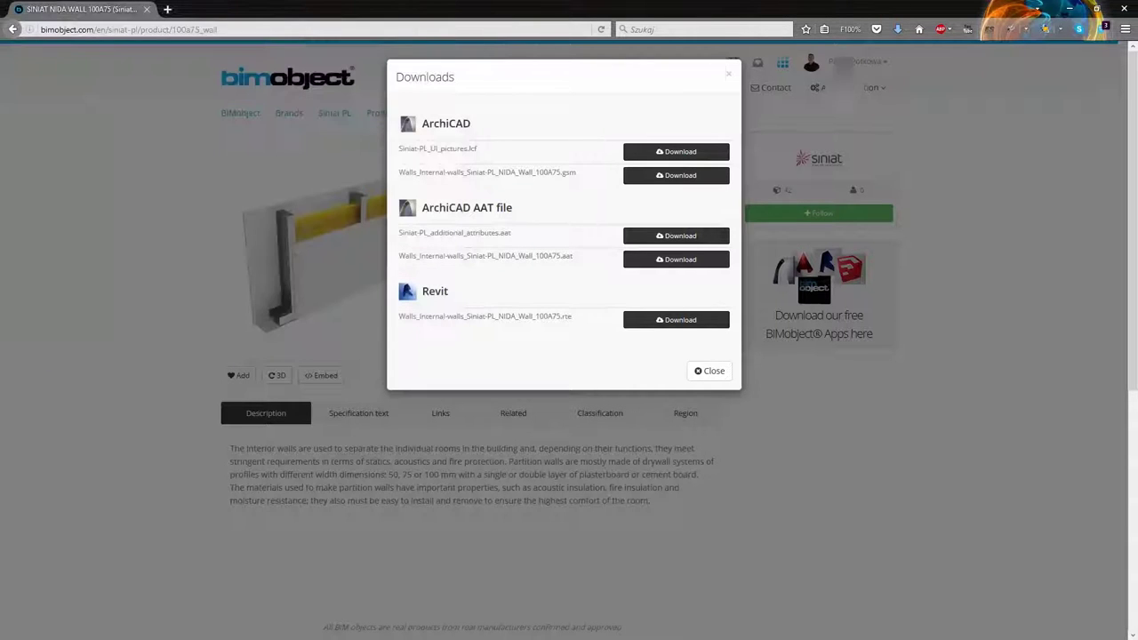
left_click(706, 370)
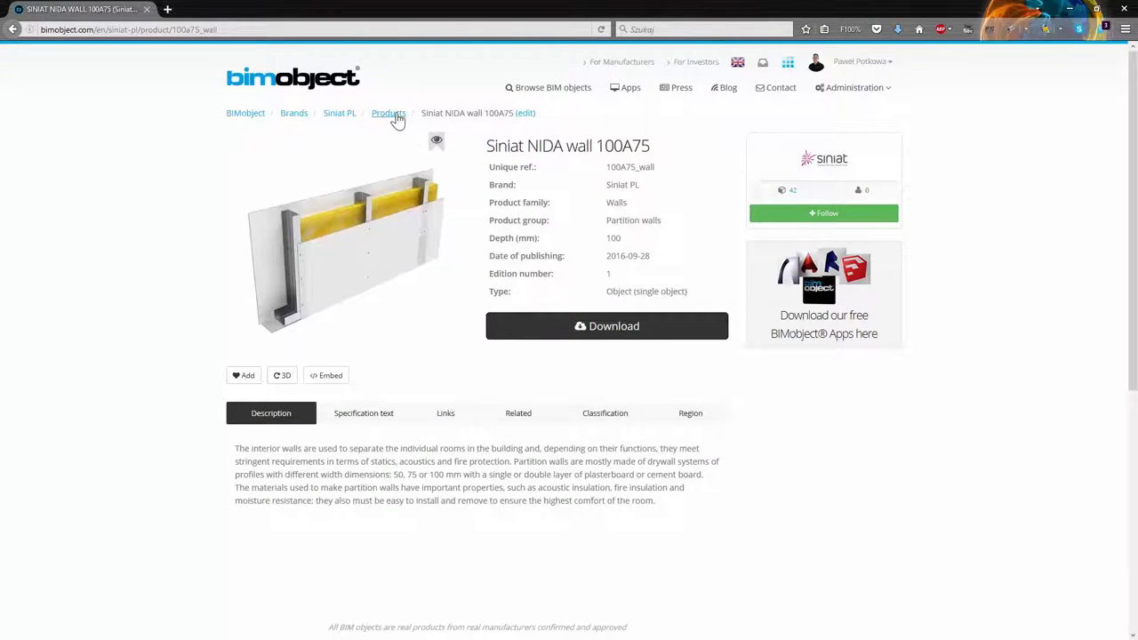
Step: Return to the Siniat PL product list and open the Siniat NIDA wall 150C50 product page
left_click(395, 117)
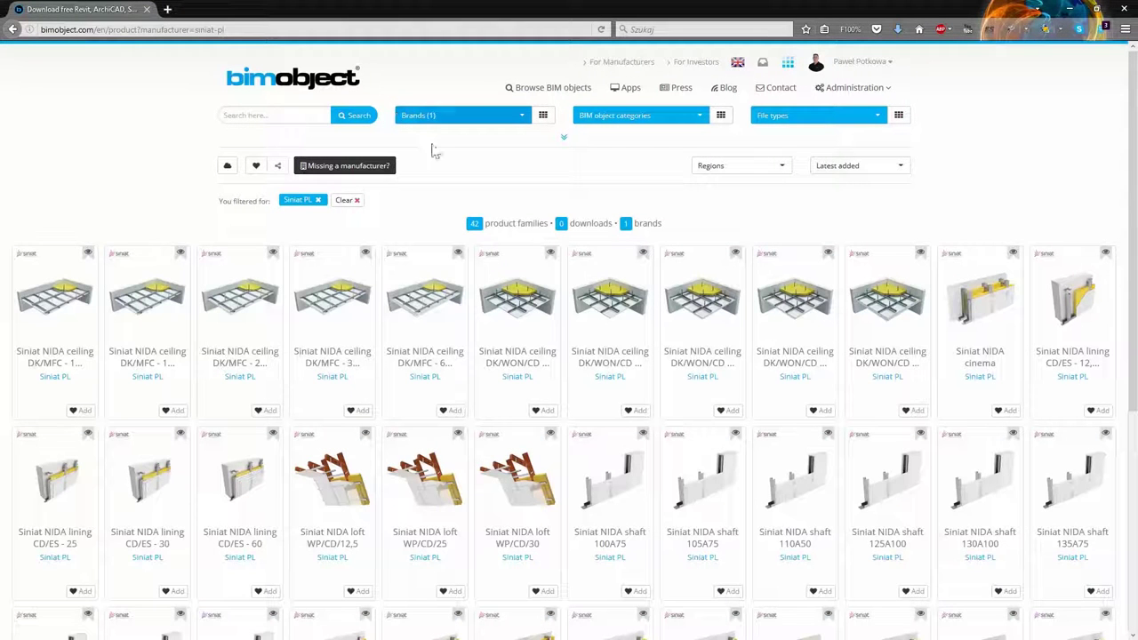
scroll(590, 210, "down", 3)
scroll(591, 216, "down", 3)
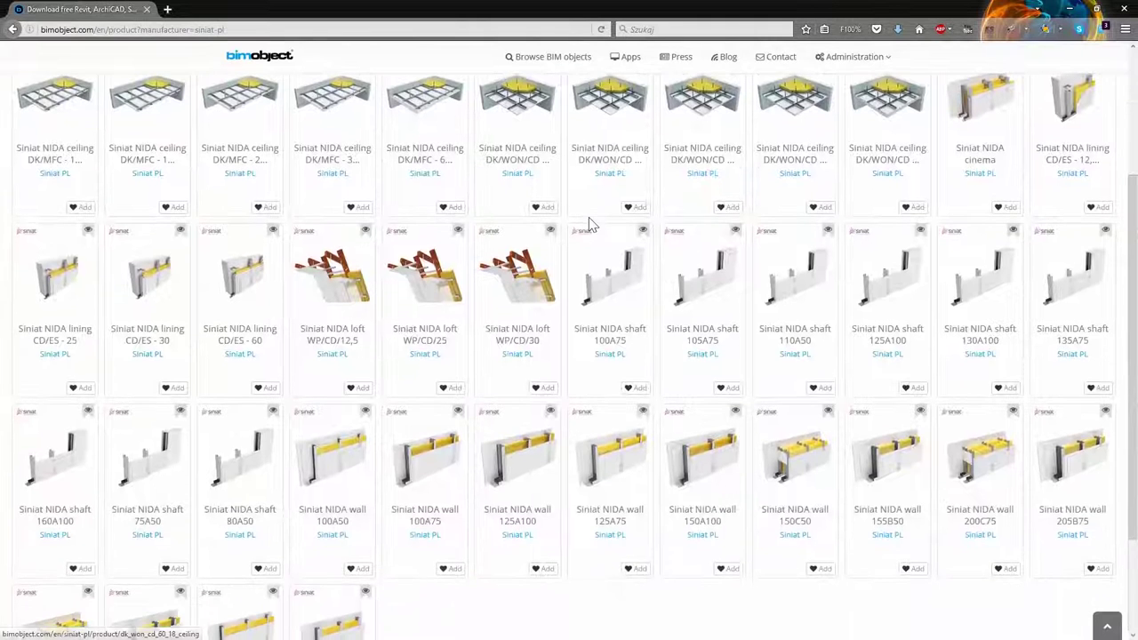
left_click(796, 476)
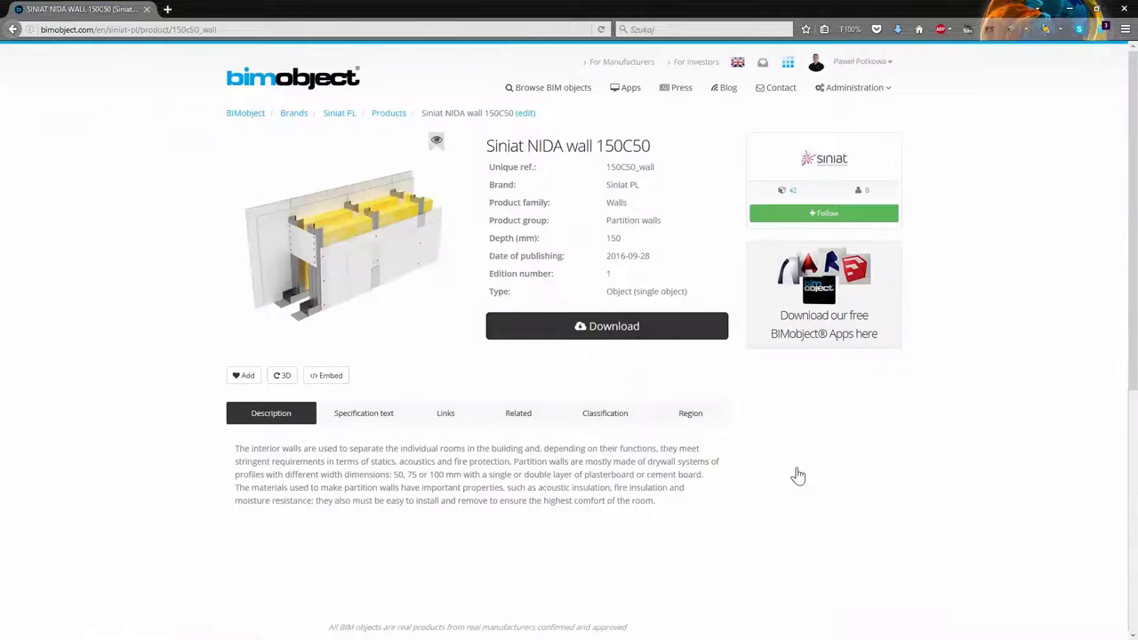
Step: Save the Siniat NIDA Wall 150C50 .aat file, skipping the additional attributes file
left_click(562, 328)
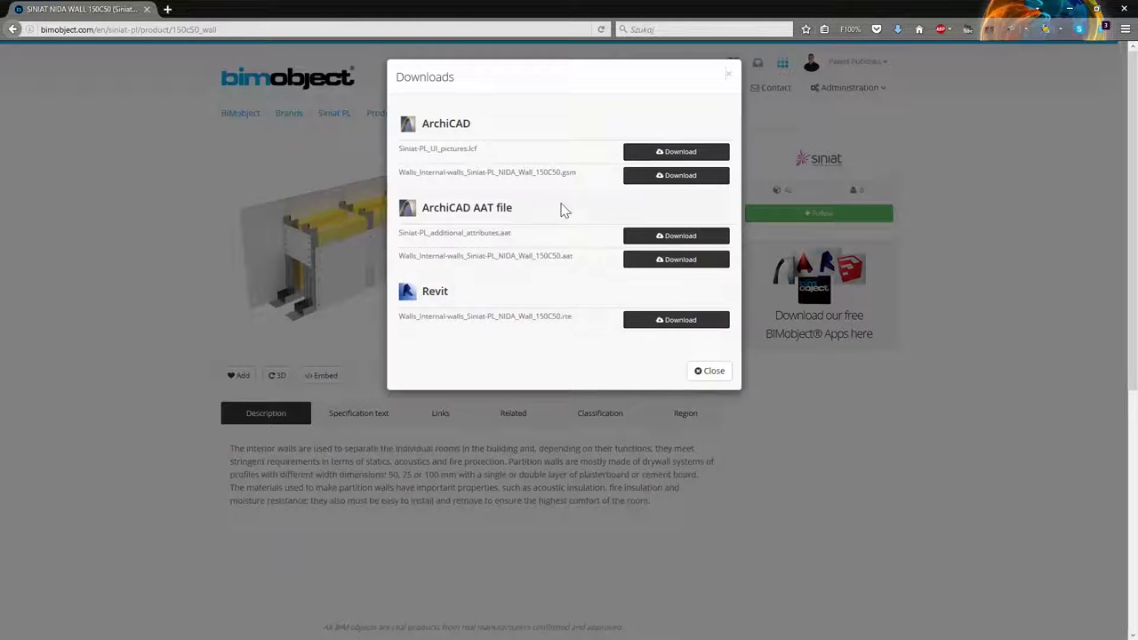
left_click(664, 237)
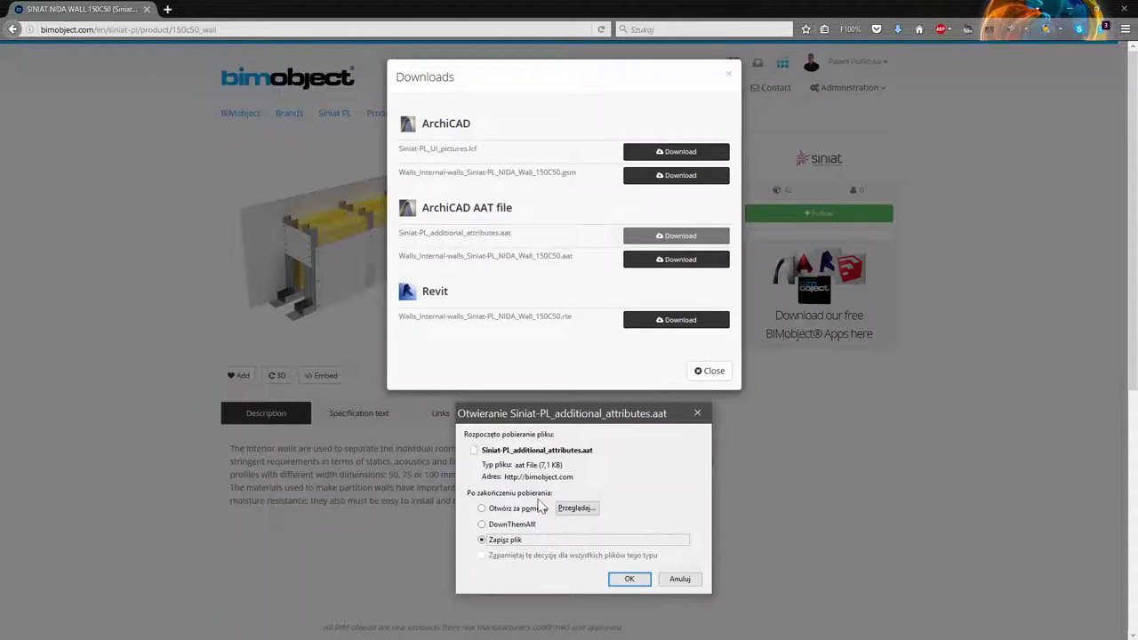
left_click(677, 578)
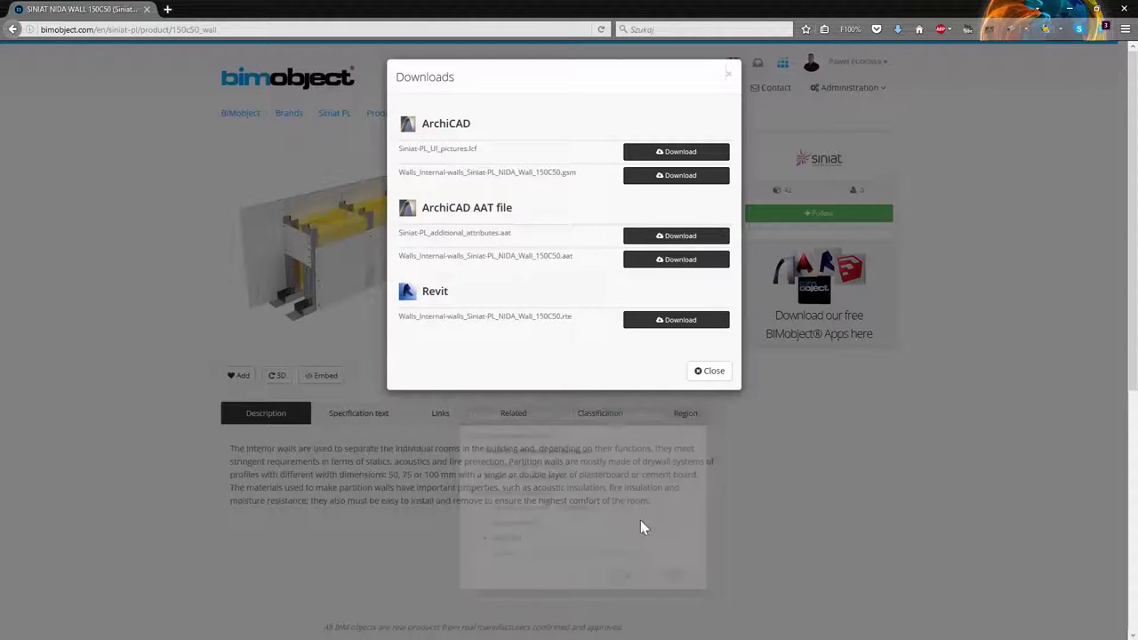
left_click(667, 261)
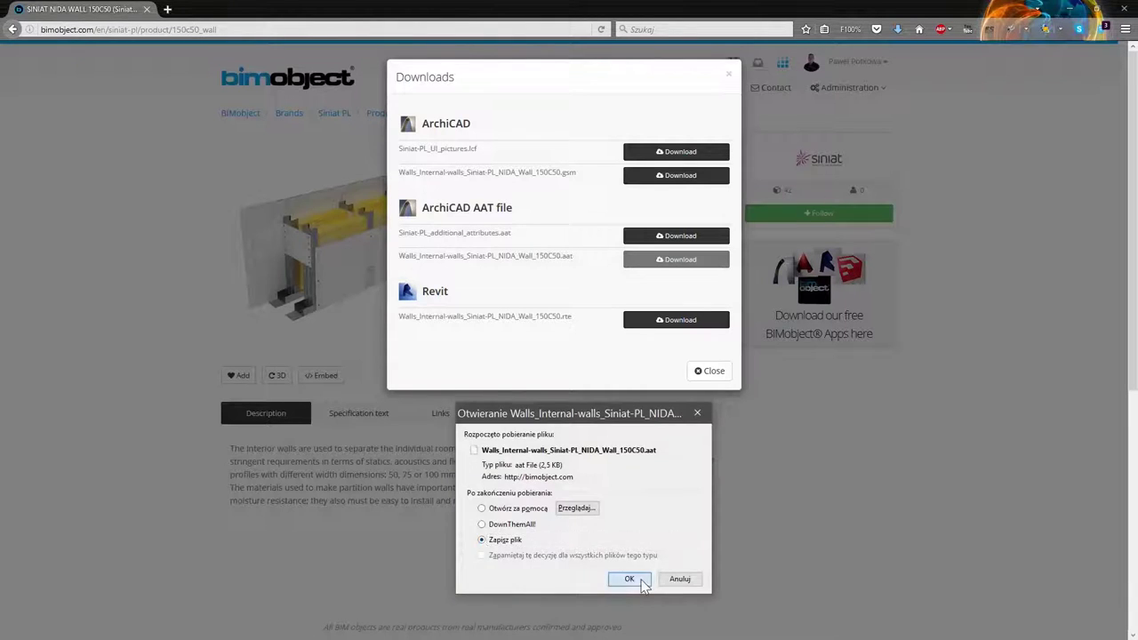
left_click(641, 580)
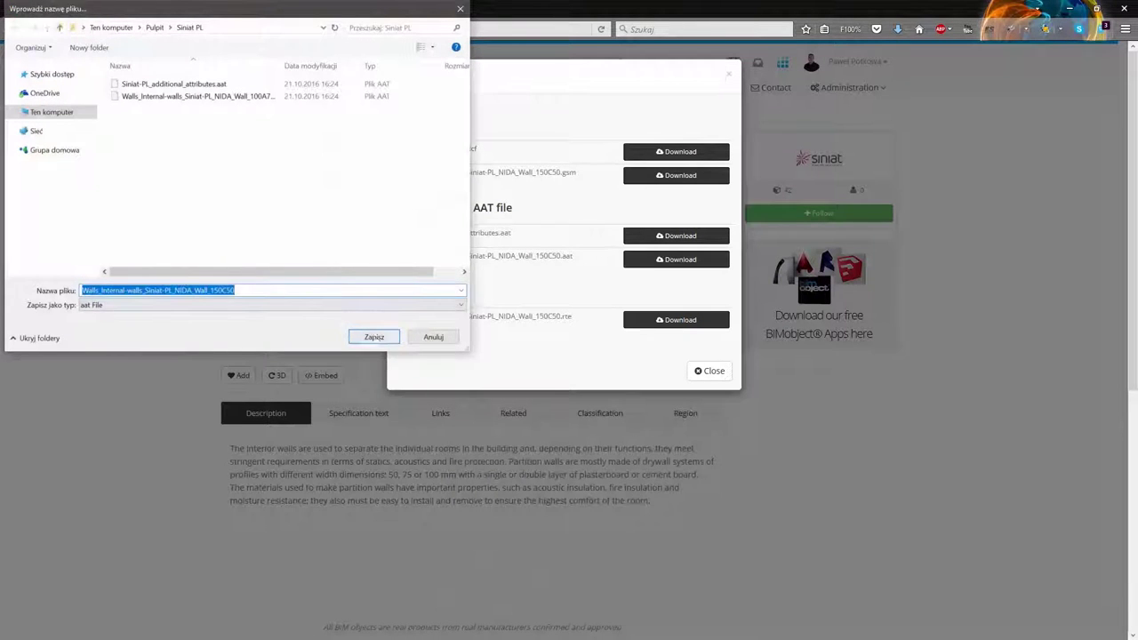
key("Return")
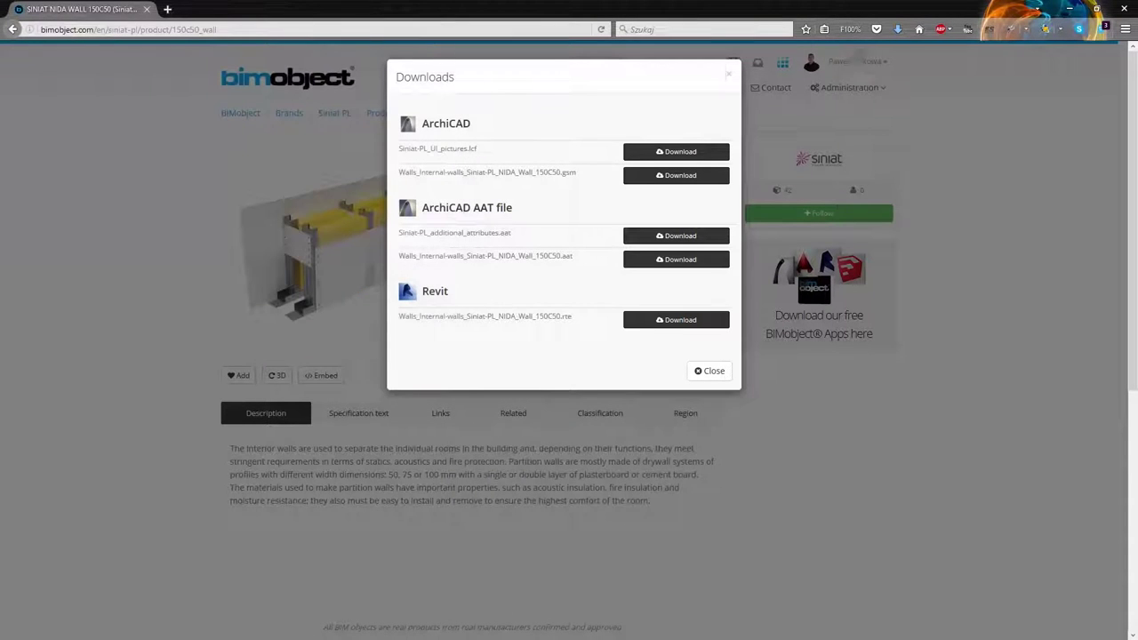
Step: Load Siniat-PL_additional_attributes.aat into ArchiCAD's Attribute Manager on the All tab
left_click(710, 373)
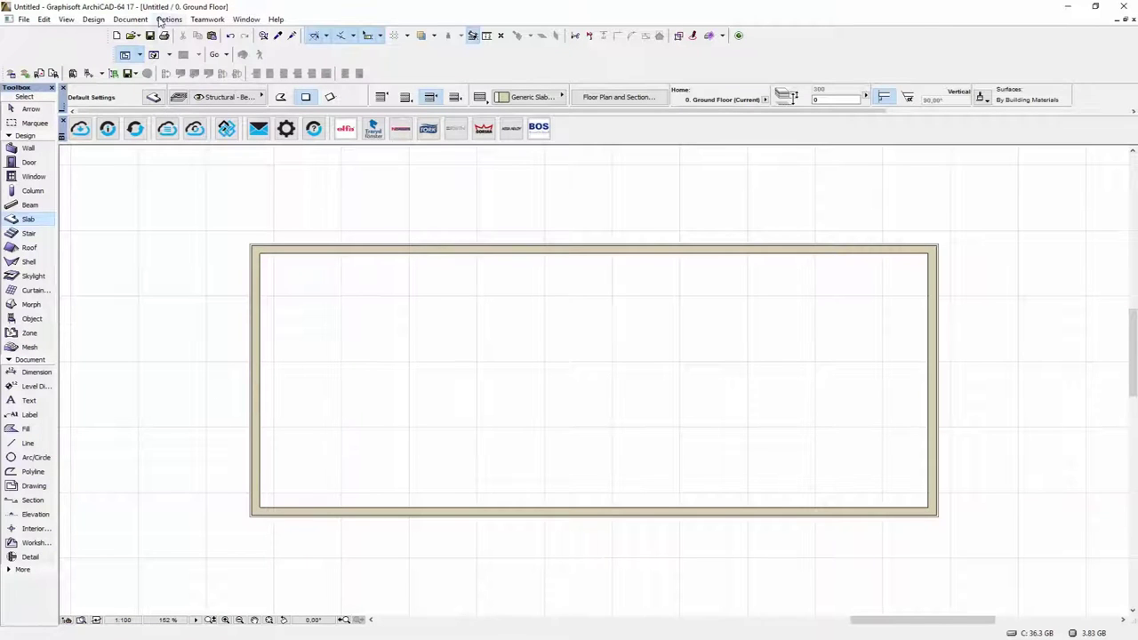
left_click(162, 19)
mouse_move(174, 37)
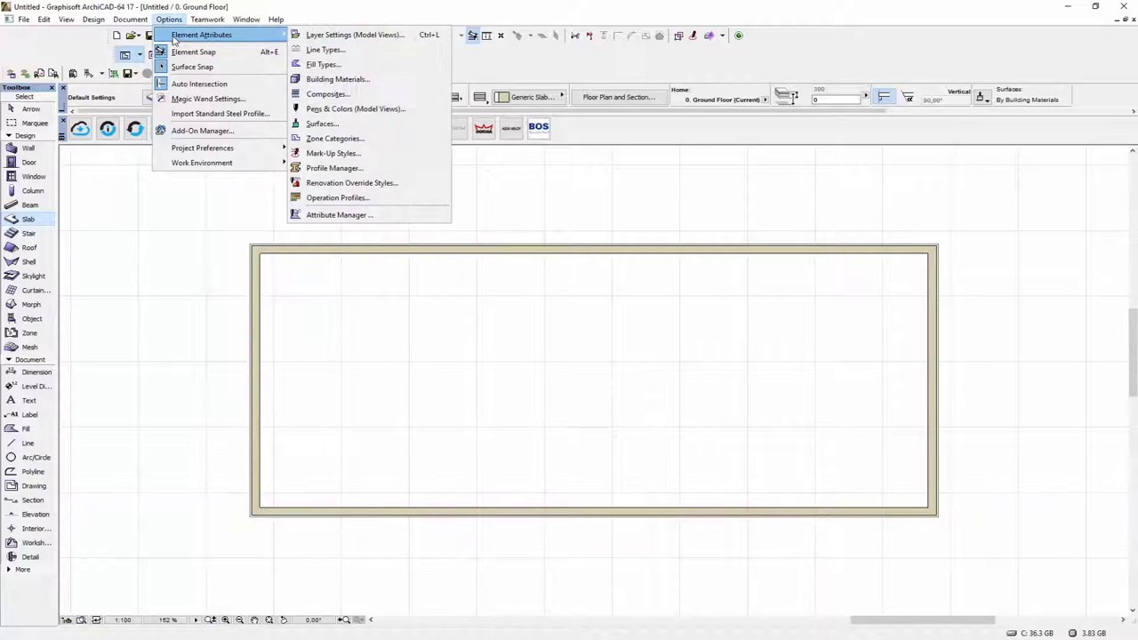
left_click(351, 214)
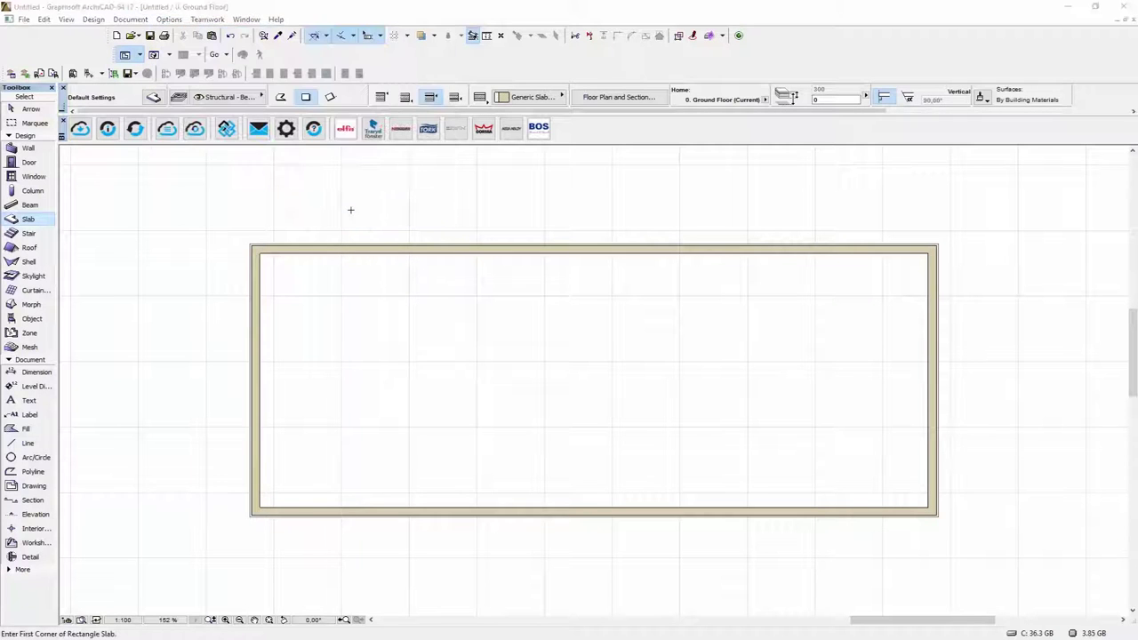
left_click(621, 188)
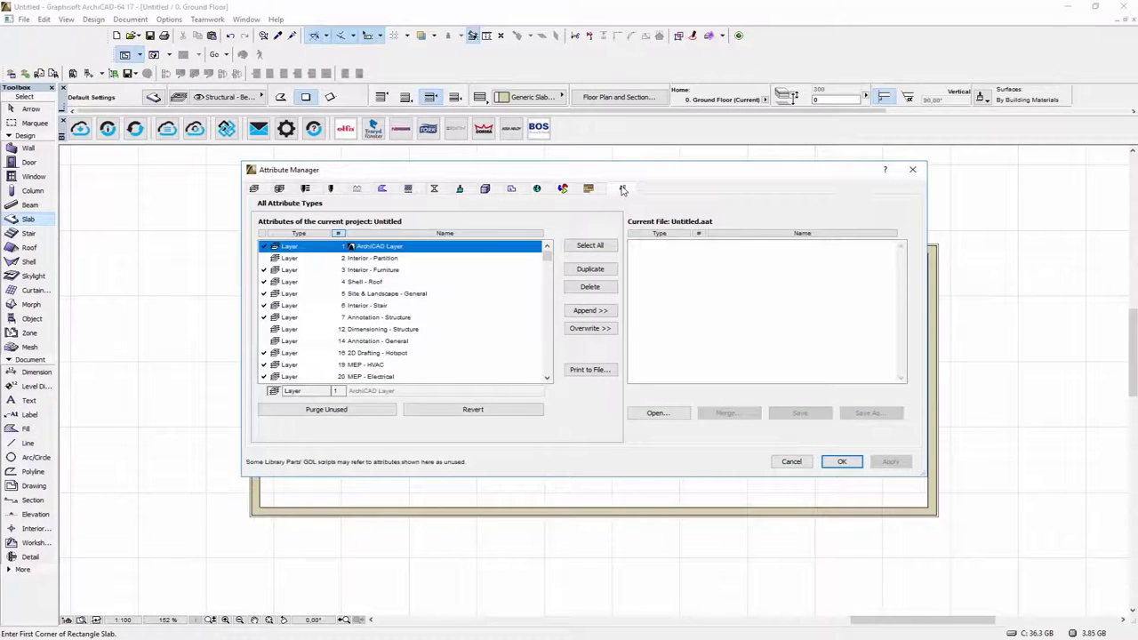
left_click(682, 414)
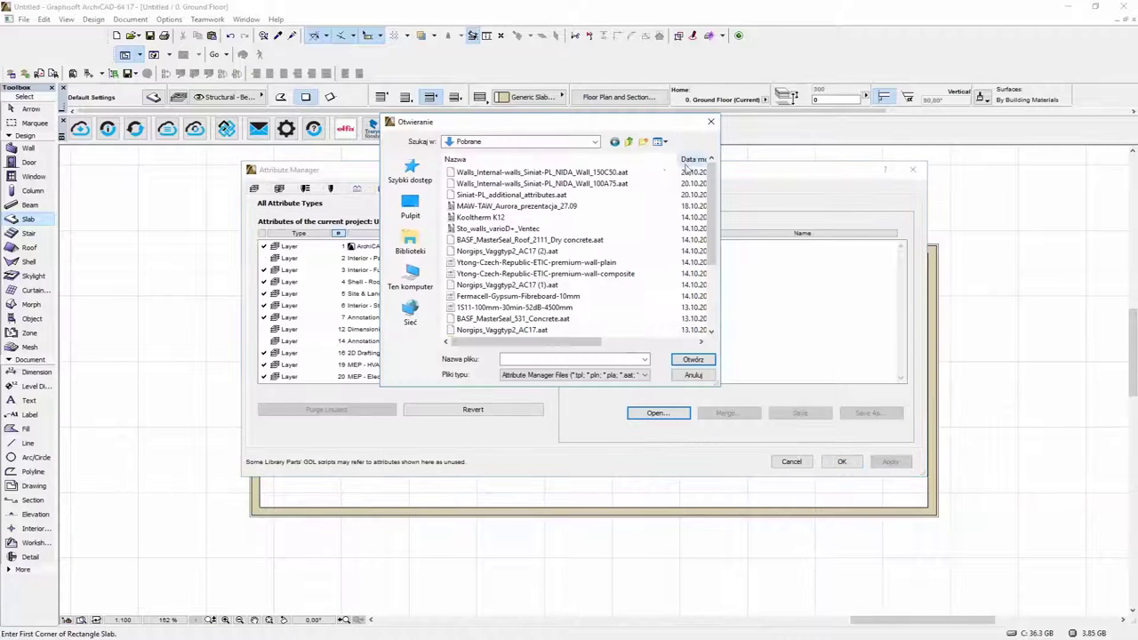
left_click(560, 195)
left_click(693, 359)
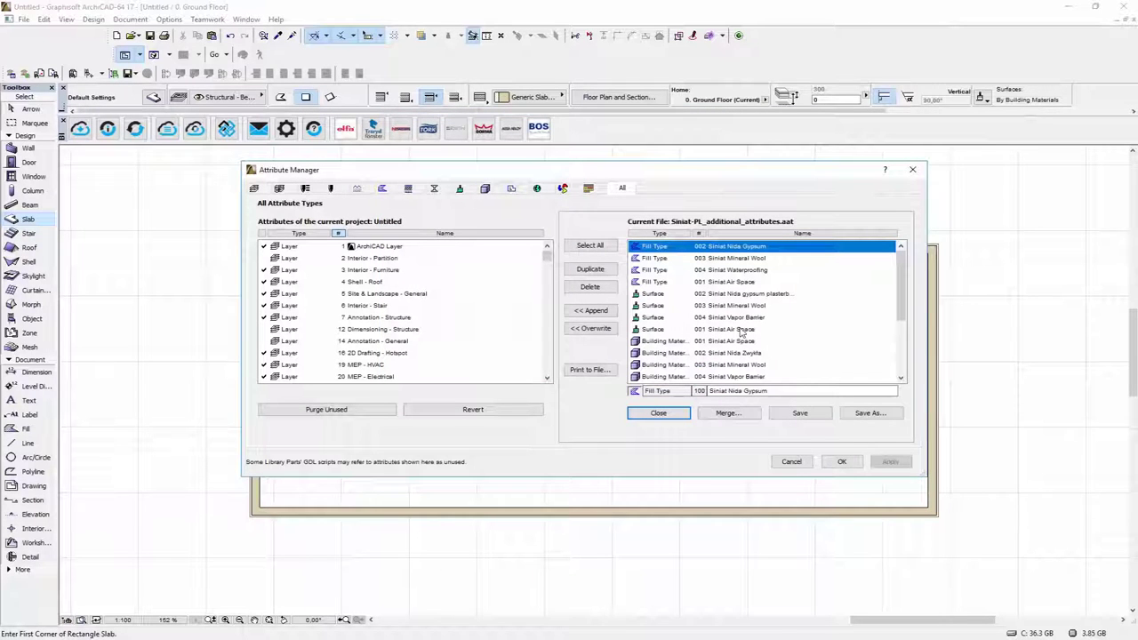
Step: Select all loaded attributes, overwrite them into the project, apply and create them
scroll(838, 327, "down", 3)
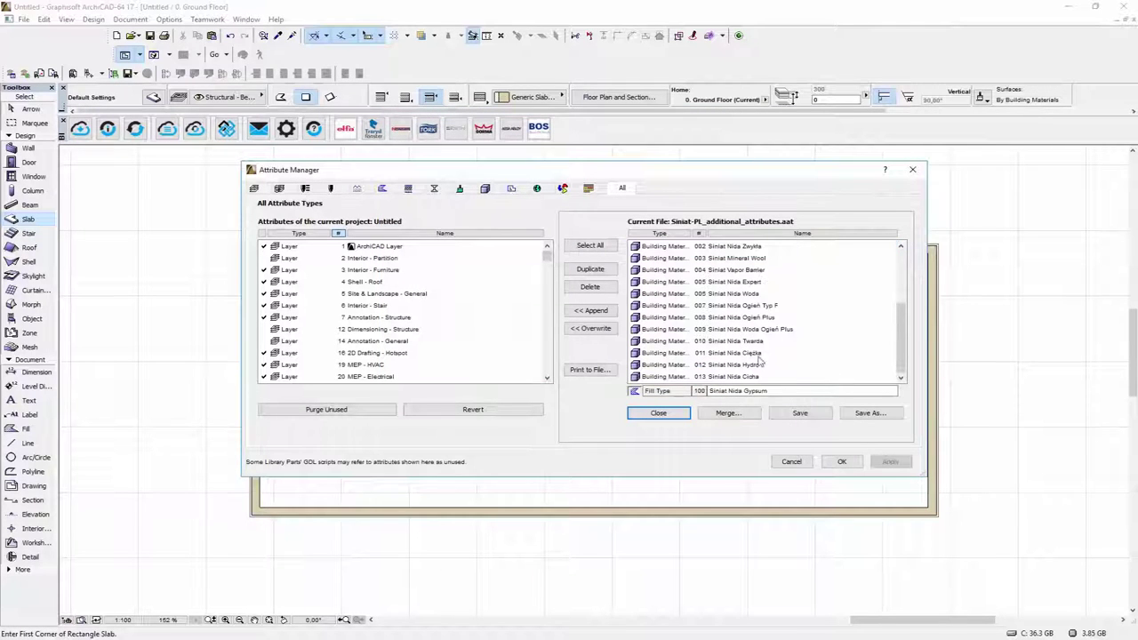
key("ctrl+a")
scroll(742, 368, "up", 3)
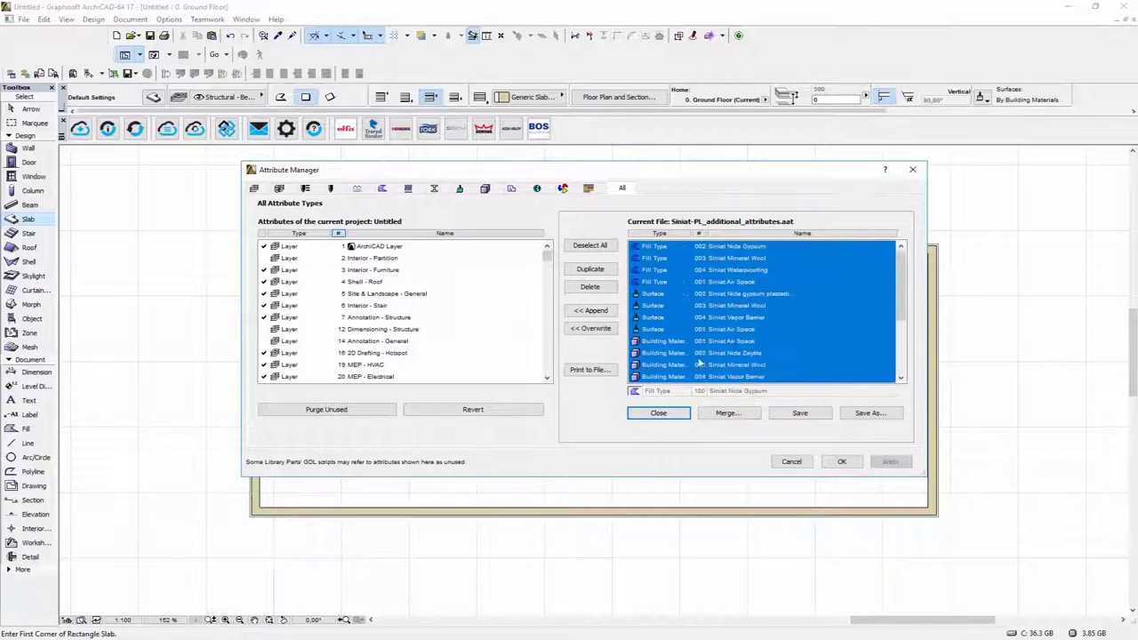
left_click(603, 329)
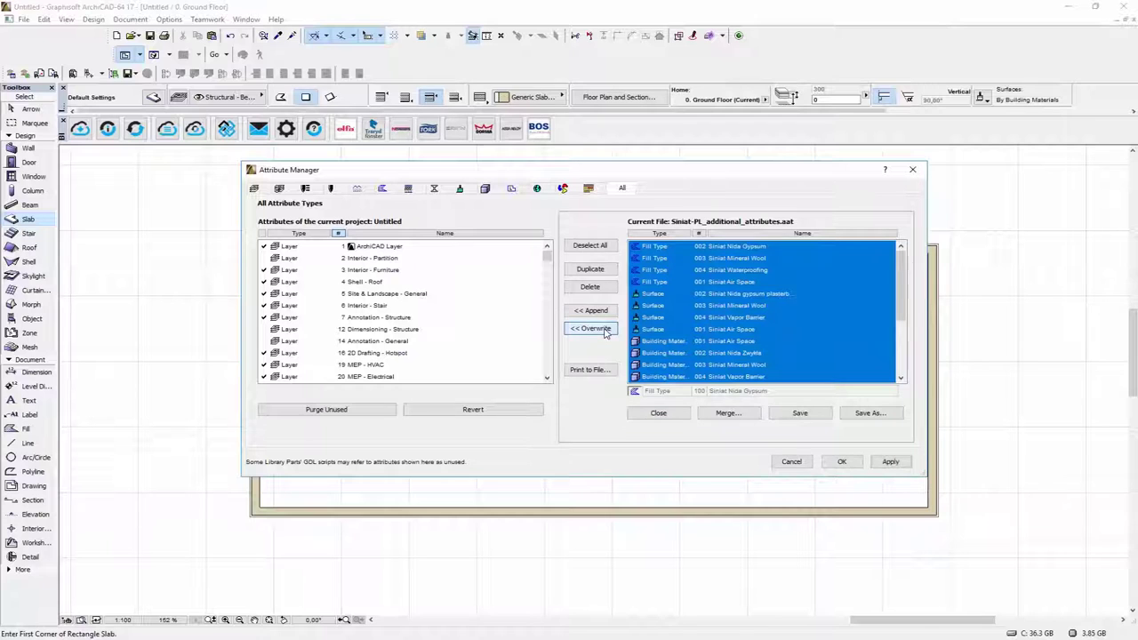
left_click(889, 462)
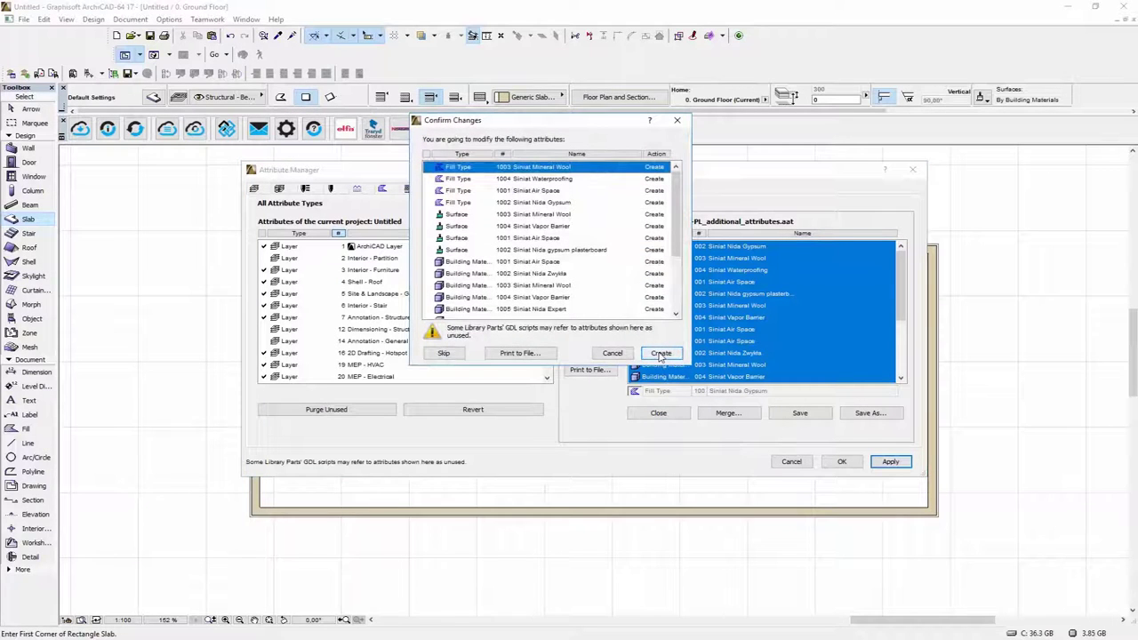
left_click(662, 353)
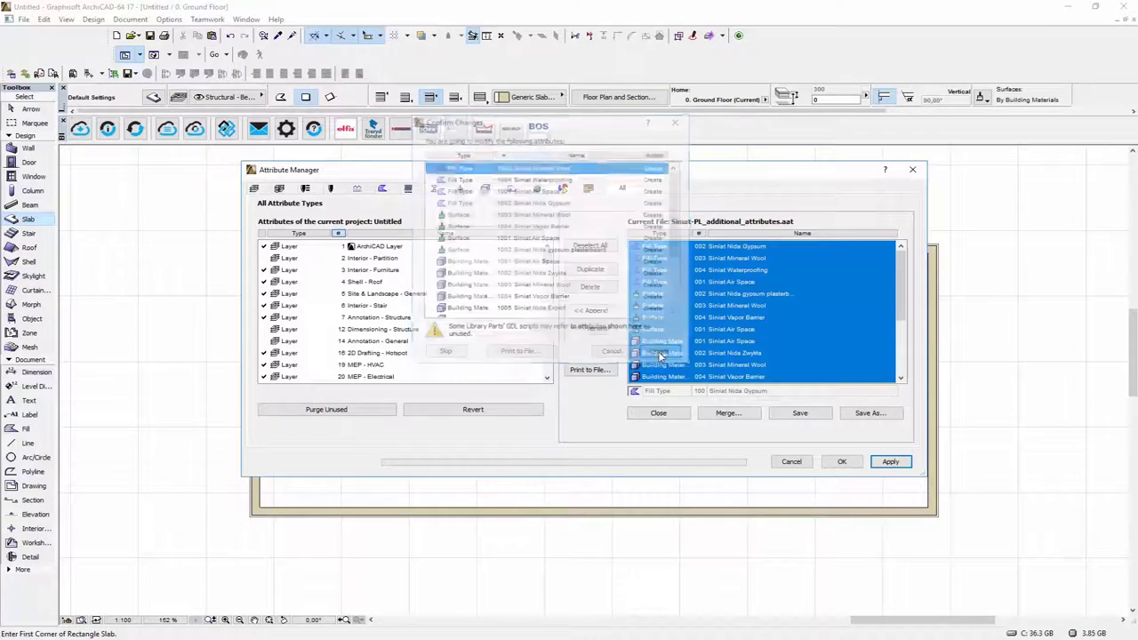
Step: Close the previous attribute file and load the NIDA_Wall_100A75.aat file
left_click(658, 413)
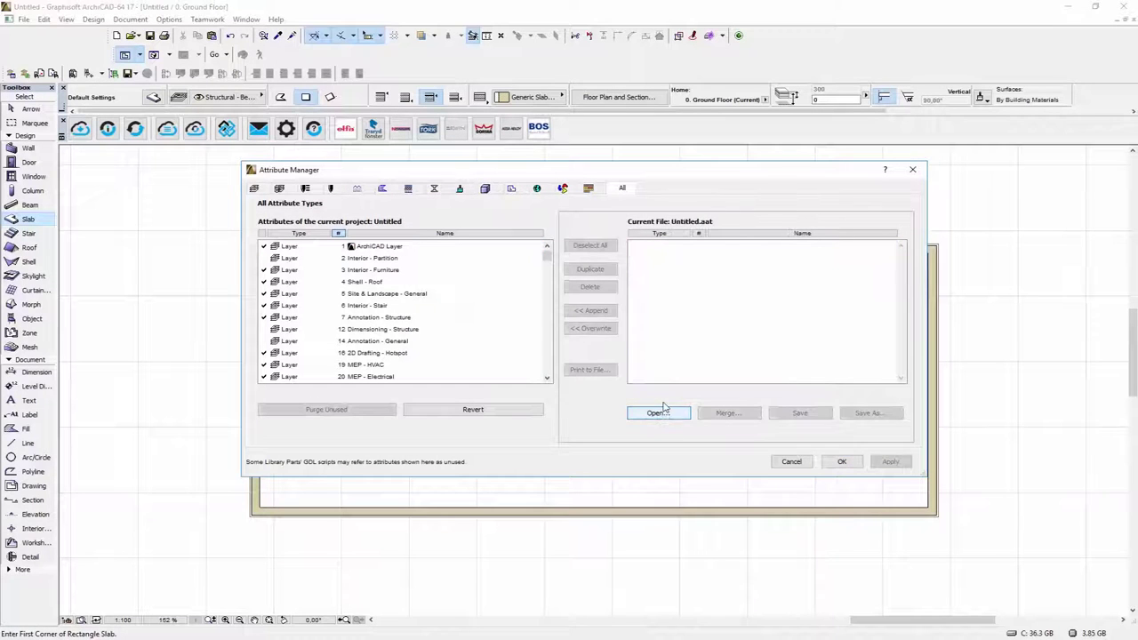
left_click(659, 413)
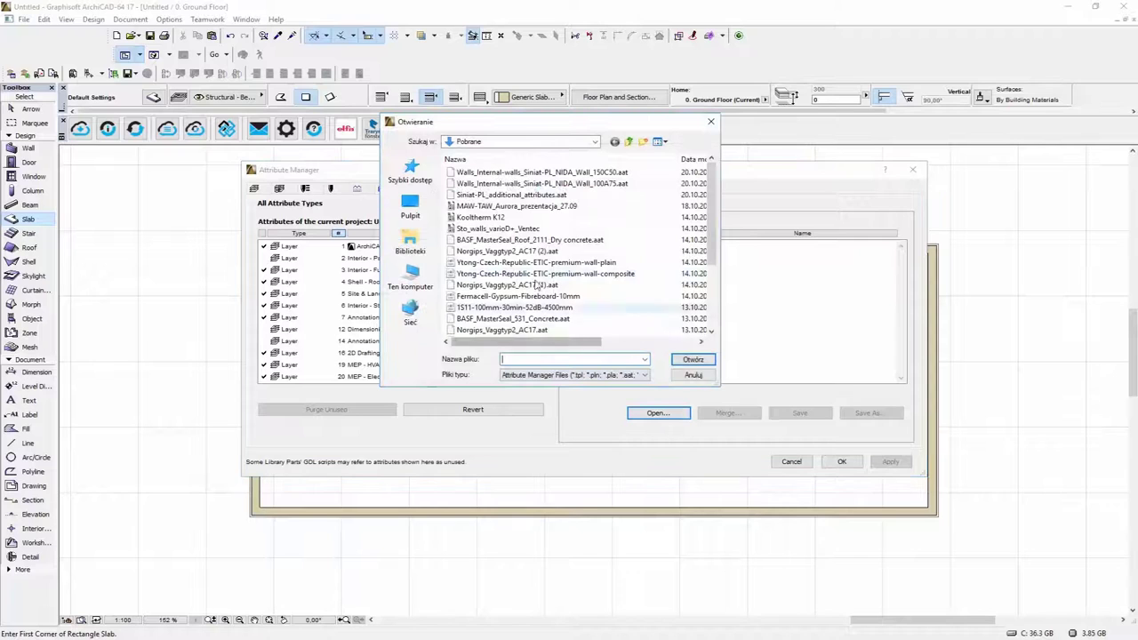
left_click(542, 183)
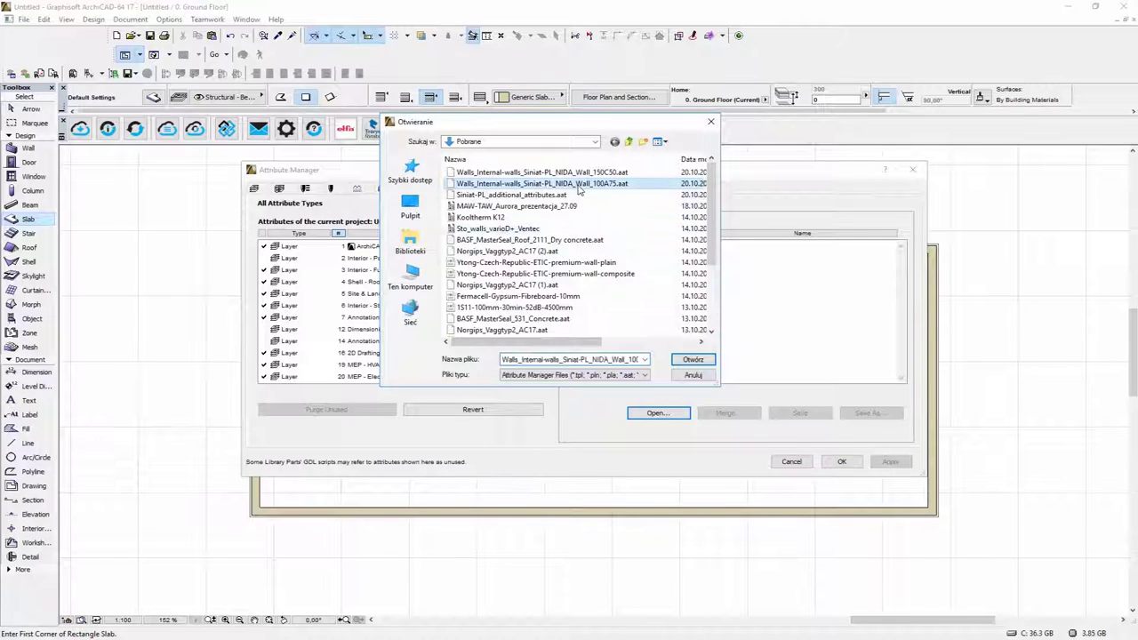
left_click(693, 360)
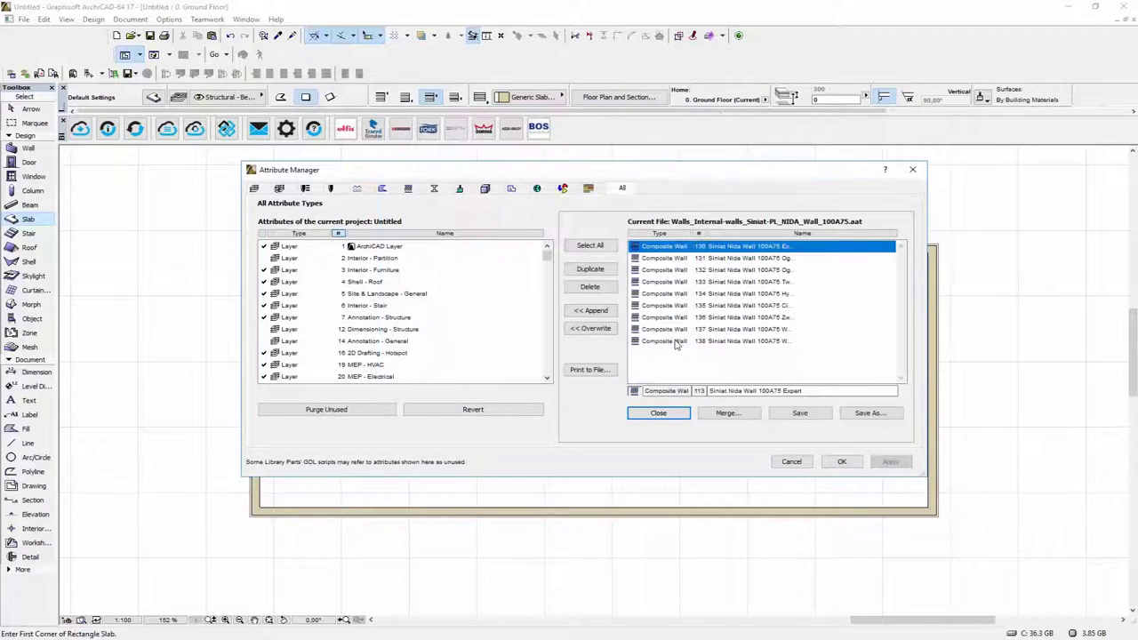
Step: Append all nine composite wall types, create them, and close the Attribute Manager
left_click(675, 341, "shift")
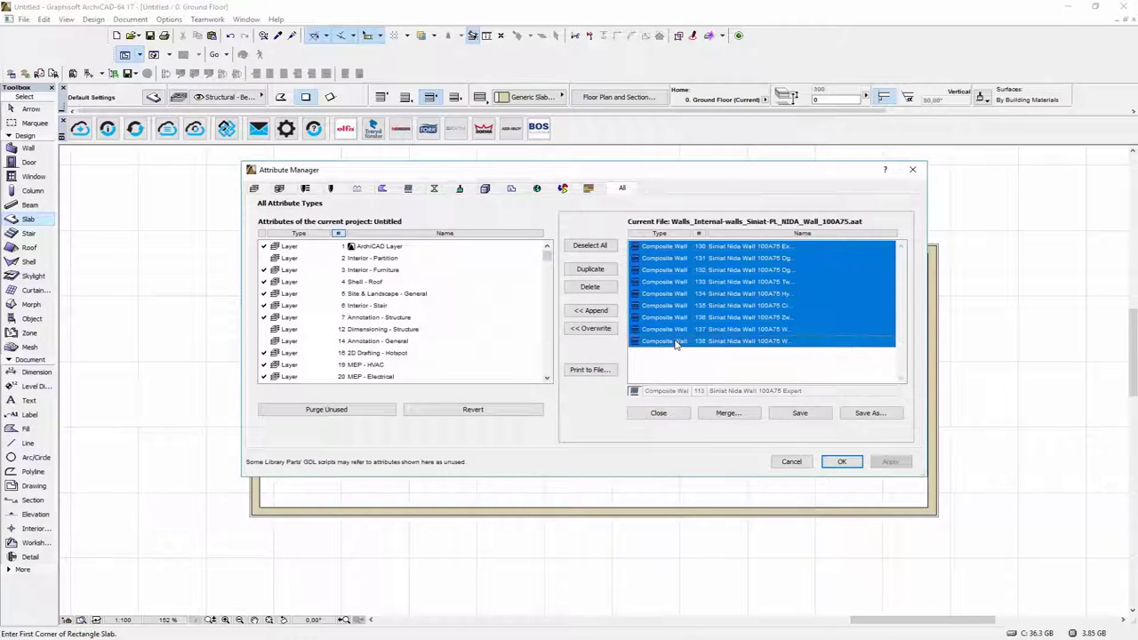
left_click(592, 311)
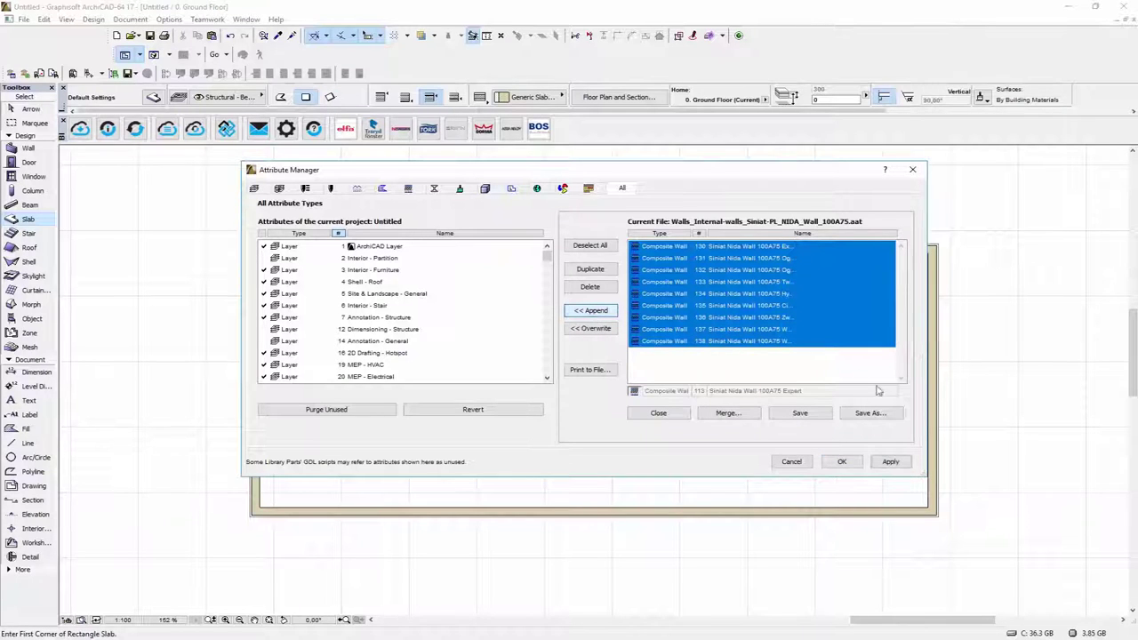
left_click(890, 461)
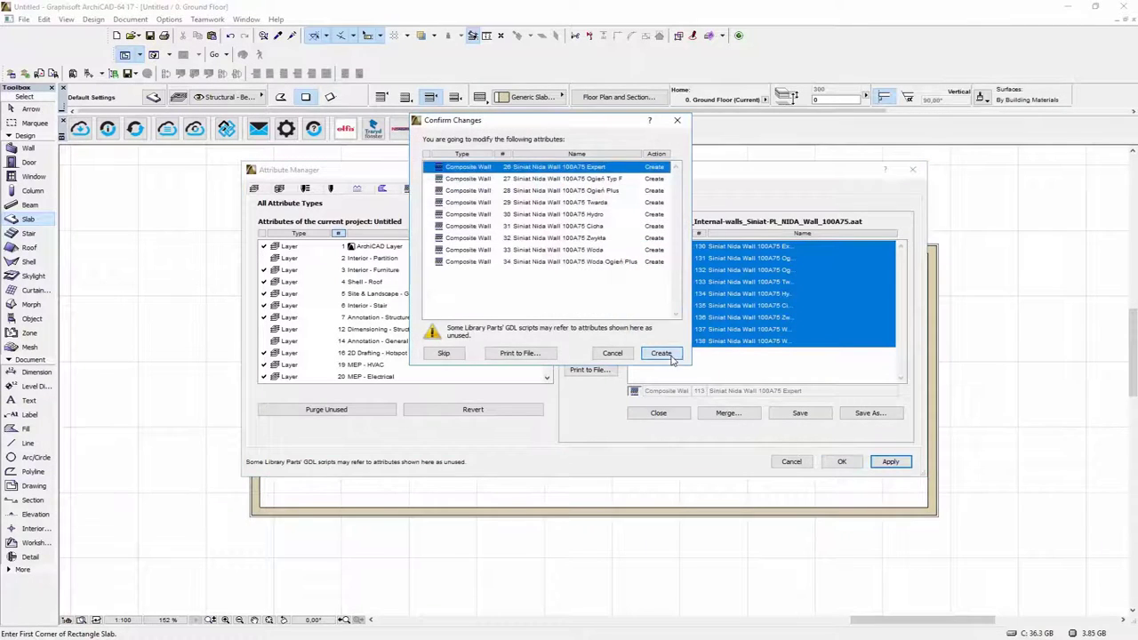
left_click(670, 356)
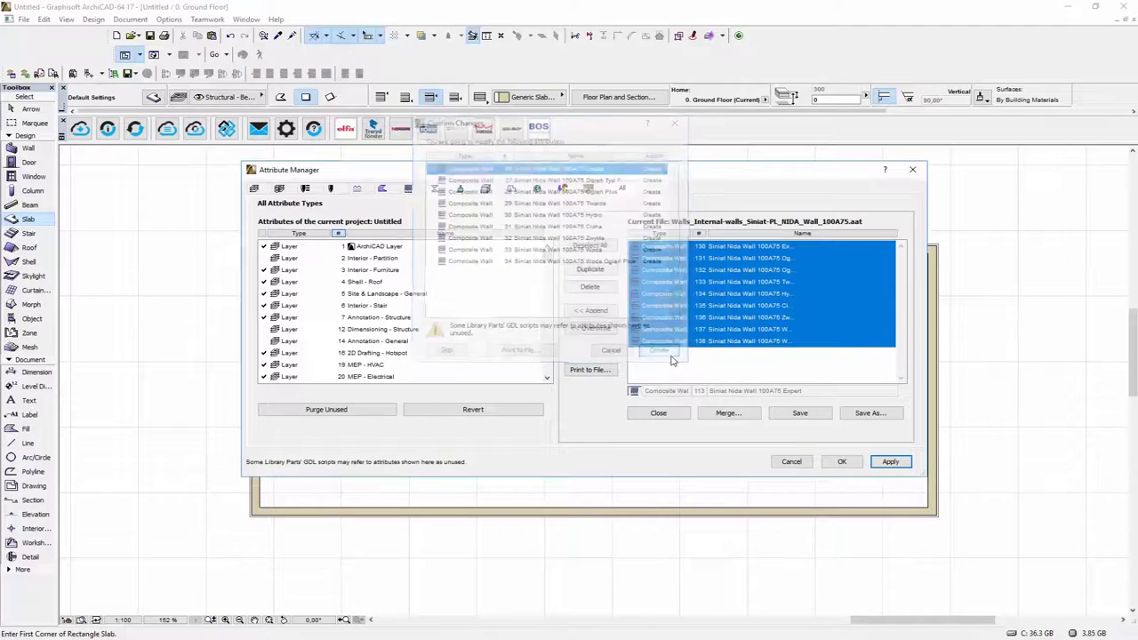
left_click(658, 414)
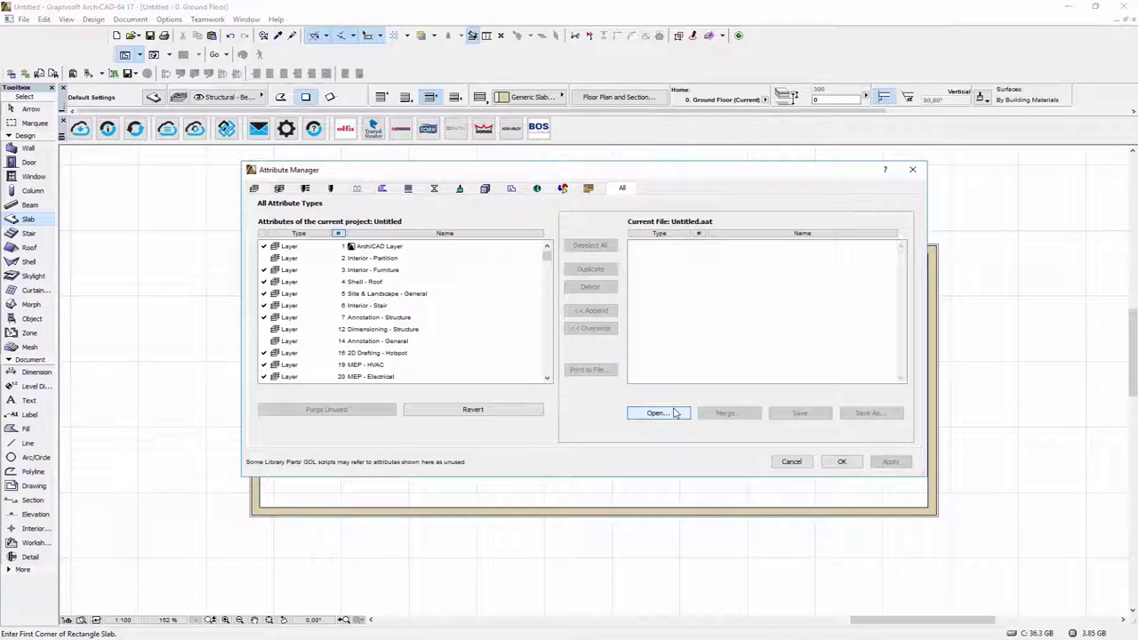
left_click(842, 463)
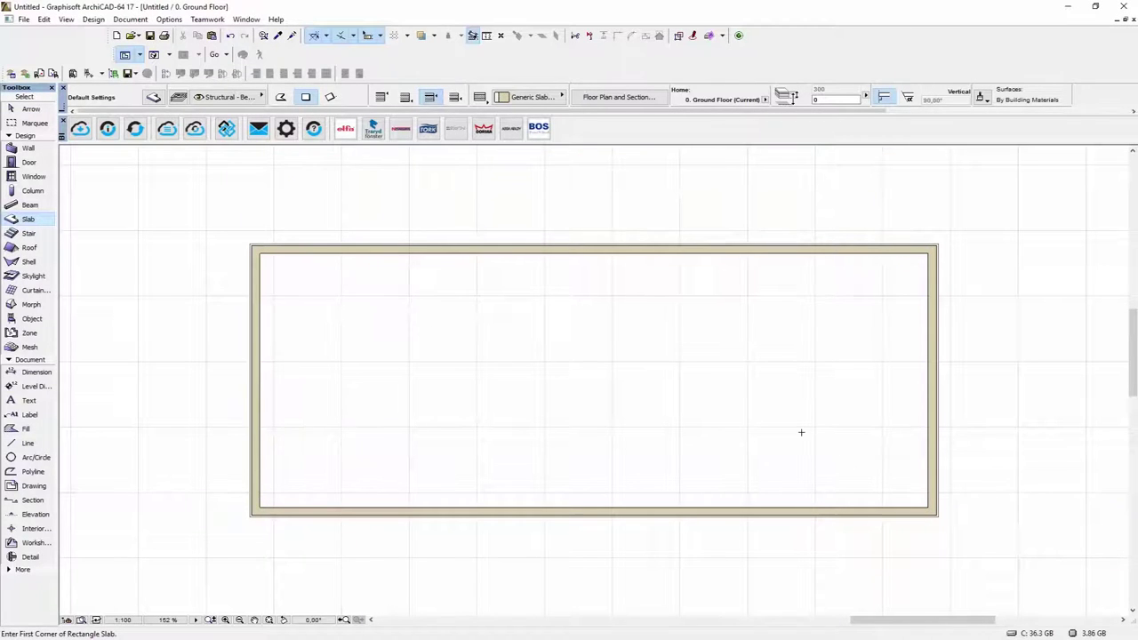
Step: Check the Siniat 100A75 types in Wall Default Settings, keeping Generic Wall/Shell as default
double_click(34, 149)
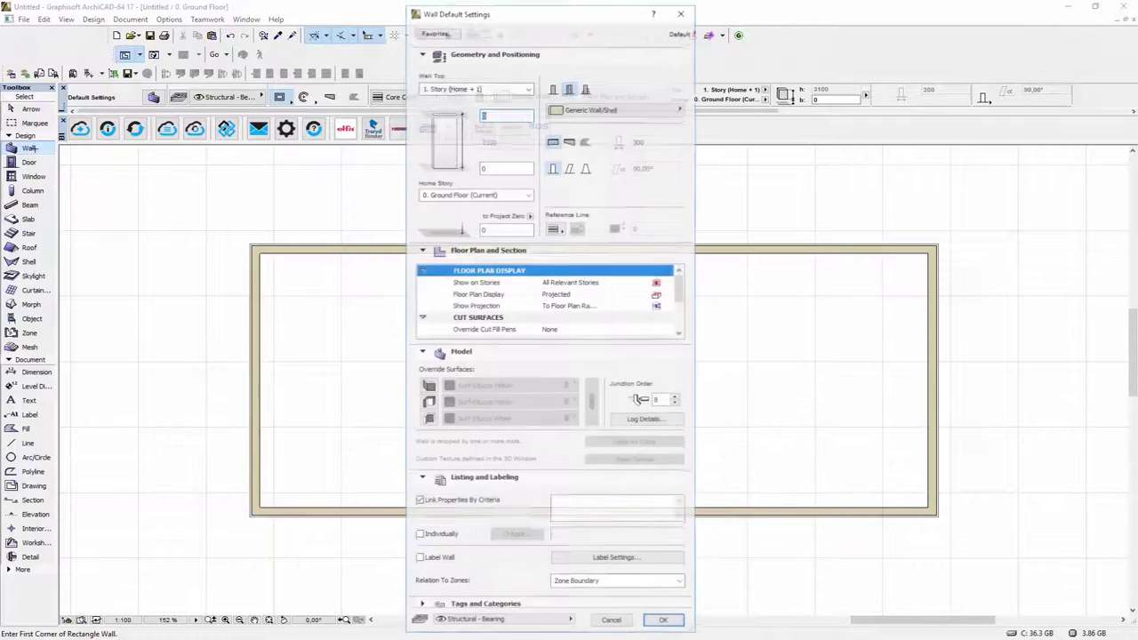
left_click(631, 111)
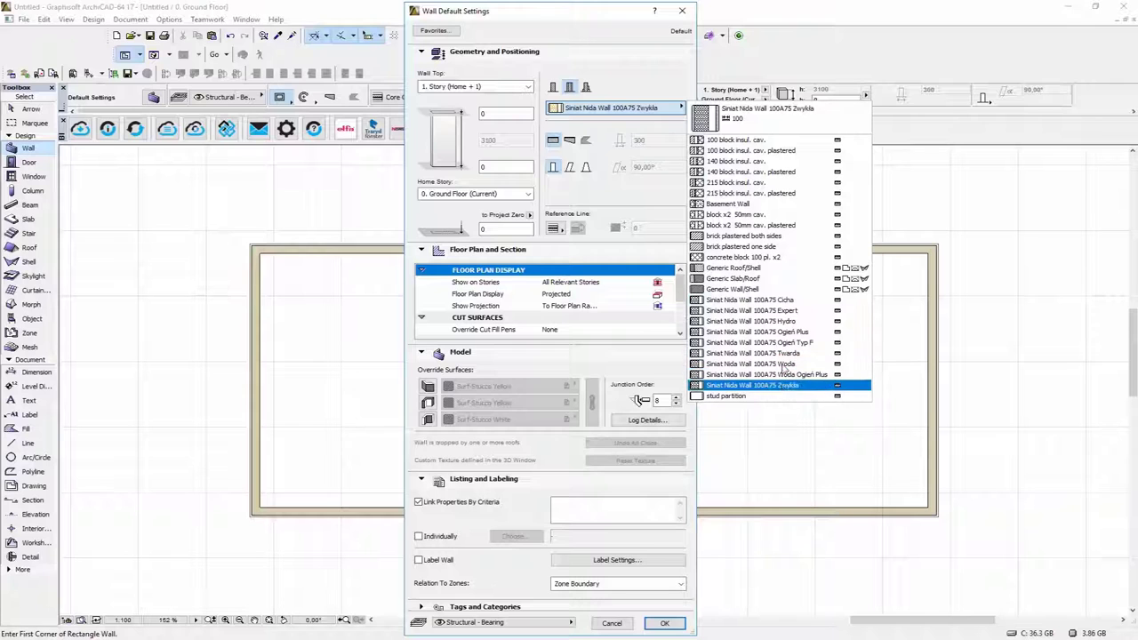
left_click(845, 457)
left_click(664, 622)
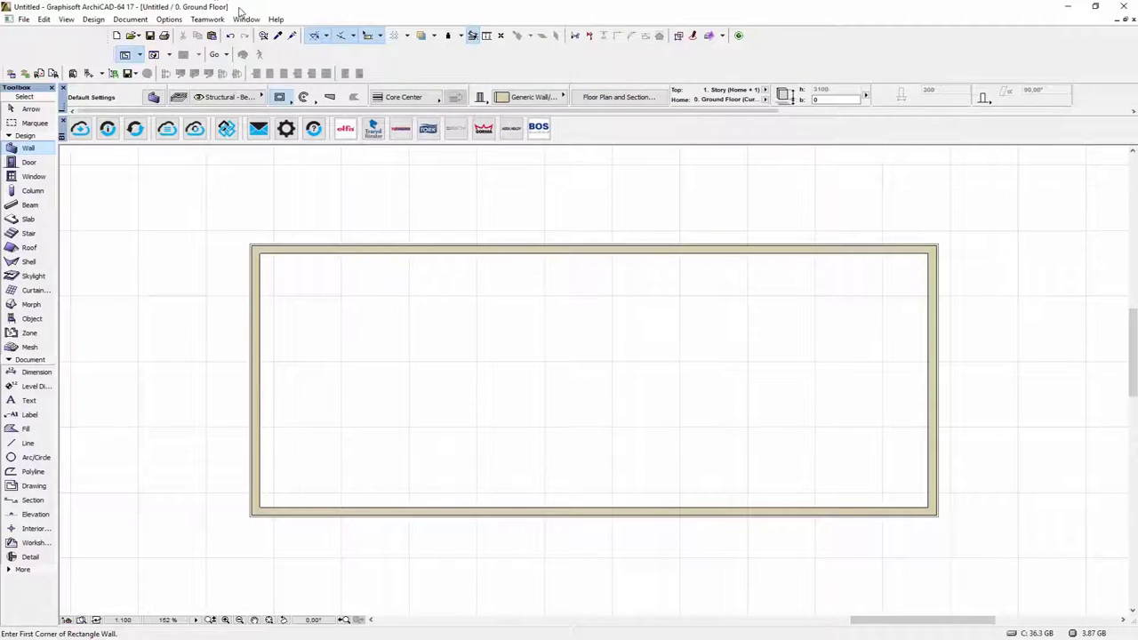
Step: Load the Siniat NIDA 150C50 wall attribute file in the Attribute Manager
left_click(169, 18)
mouse_move(214, 35)
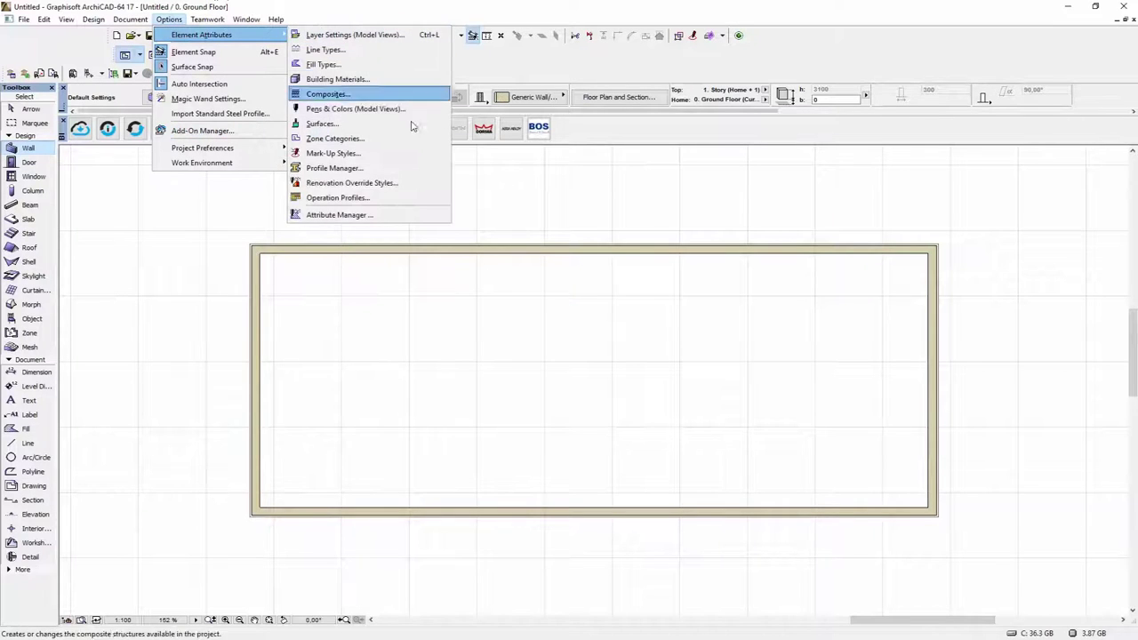
left_click(382, 216)
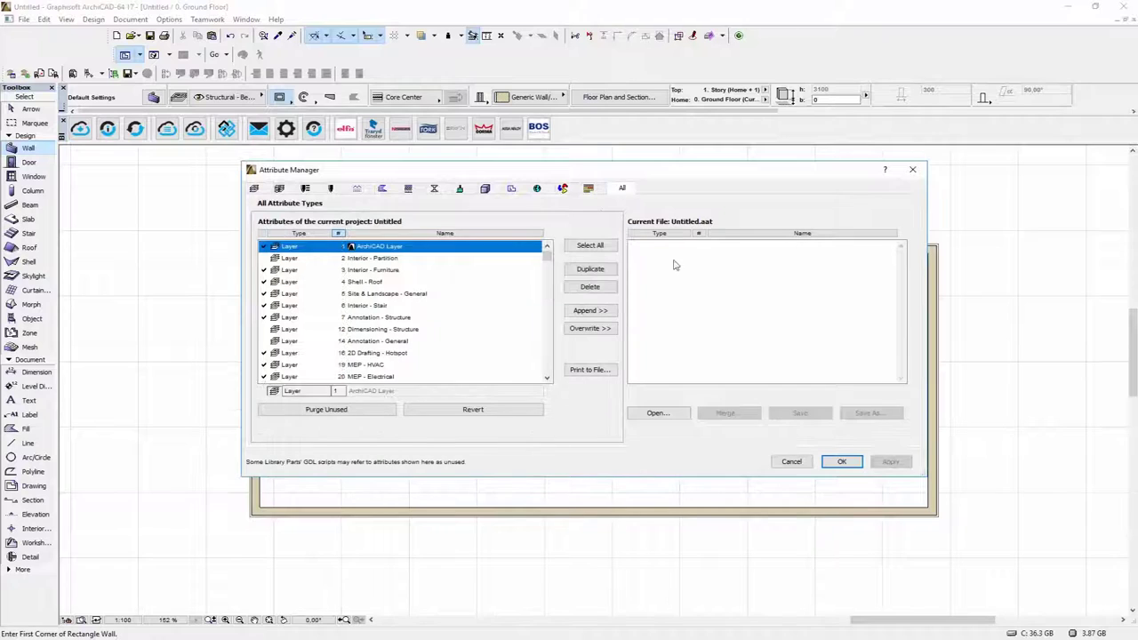
left_click(682, 417)
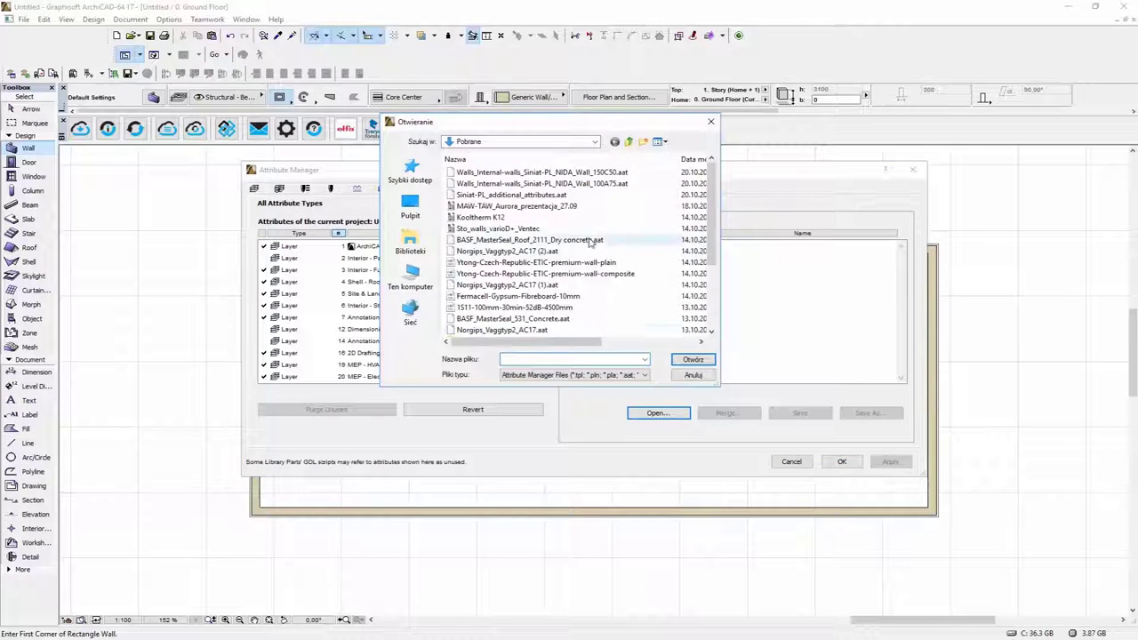
left_click(595, 174)
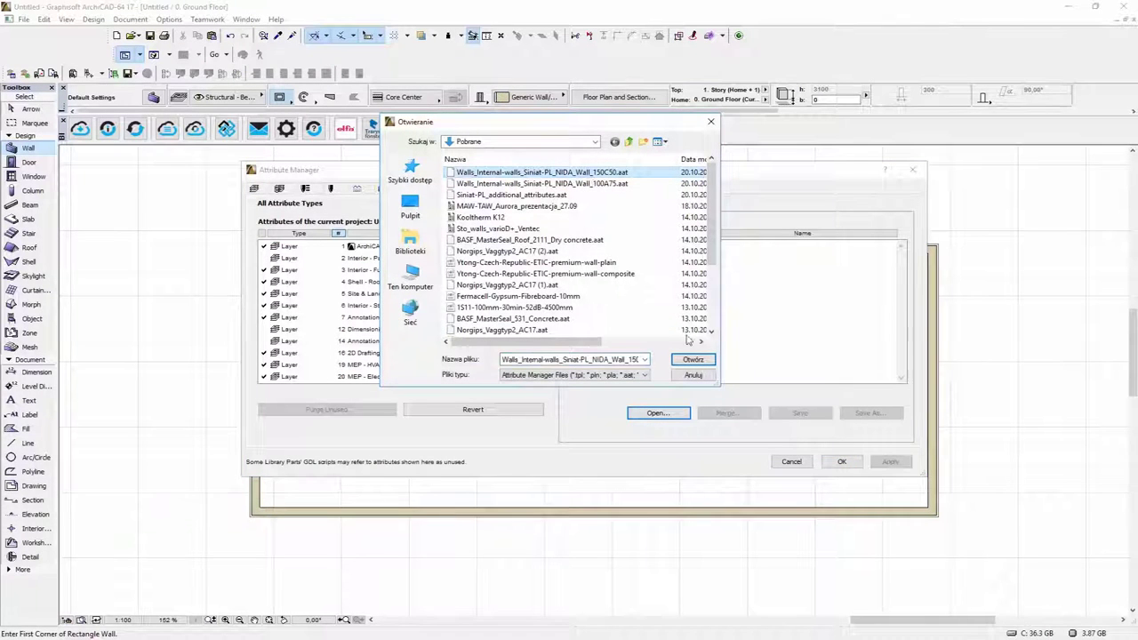
left_click(701, 364)
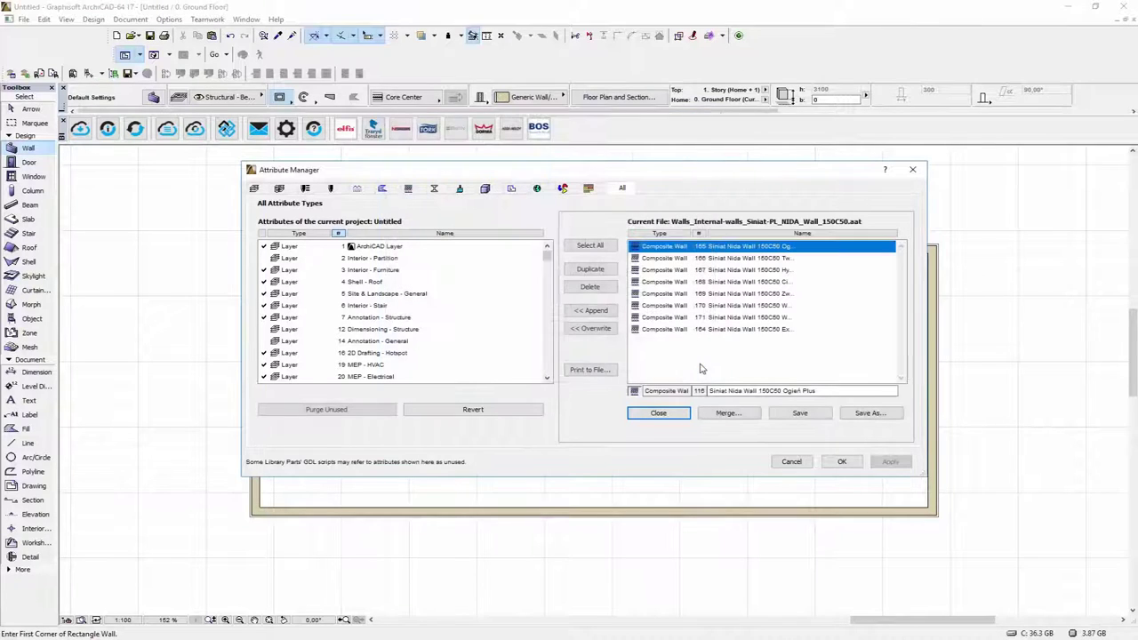
Step: Append all eight 150C50 composite walls, create them, and close the Attribute Manager
left_click(685, 331, "shift")
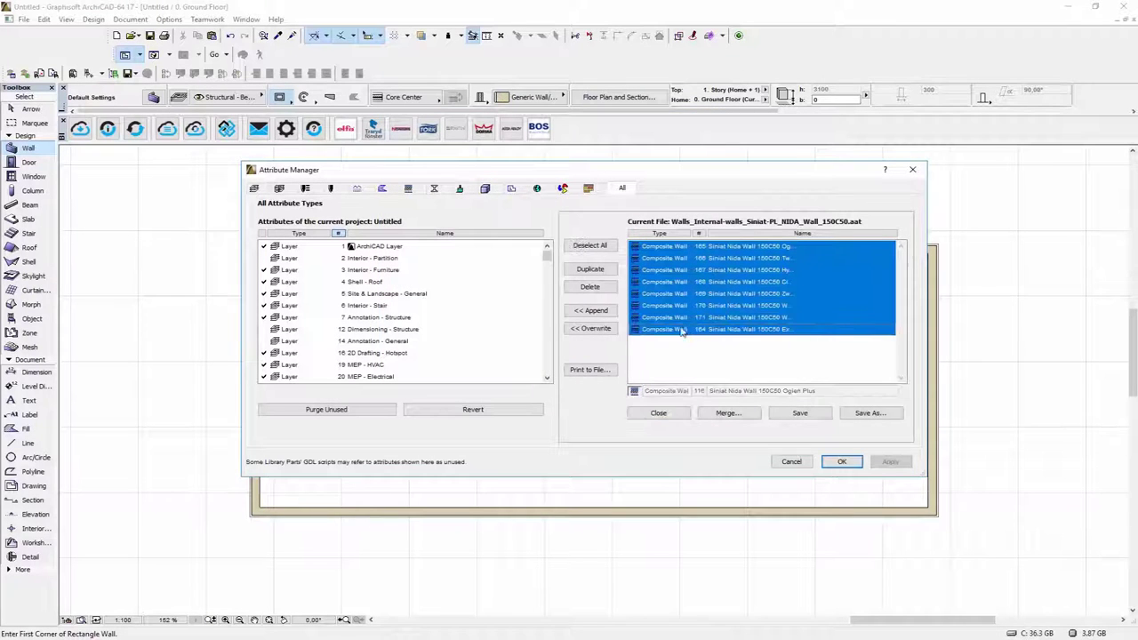
left_click(610, 312)
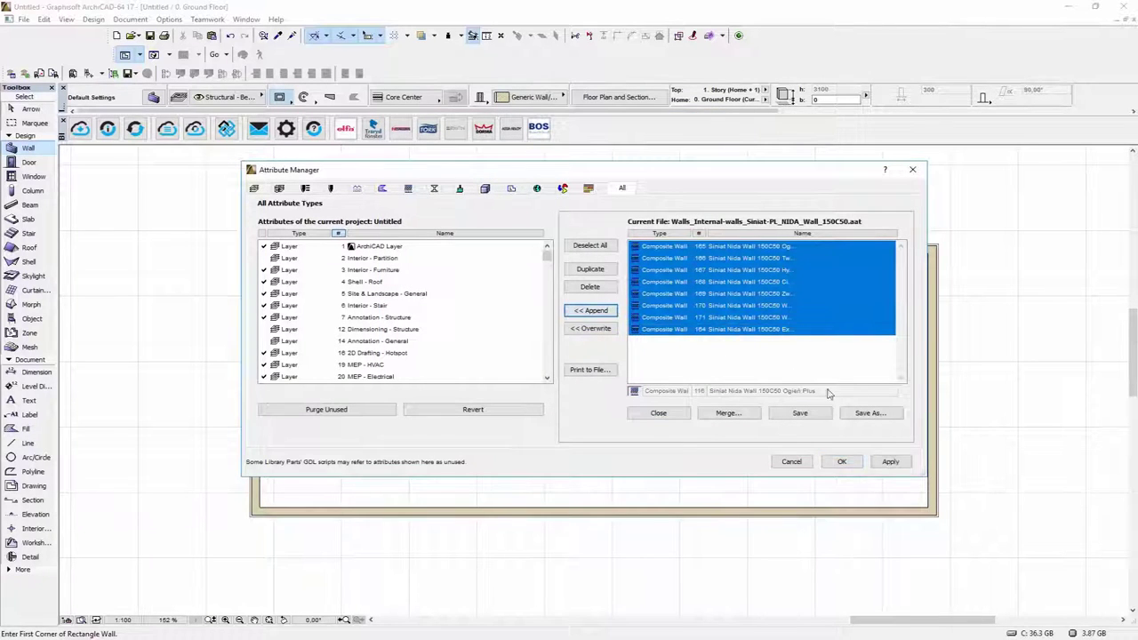
left_click(891, 462)
left_click(661, 353)
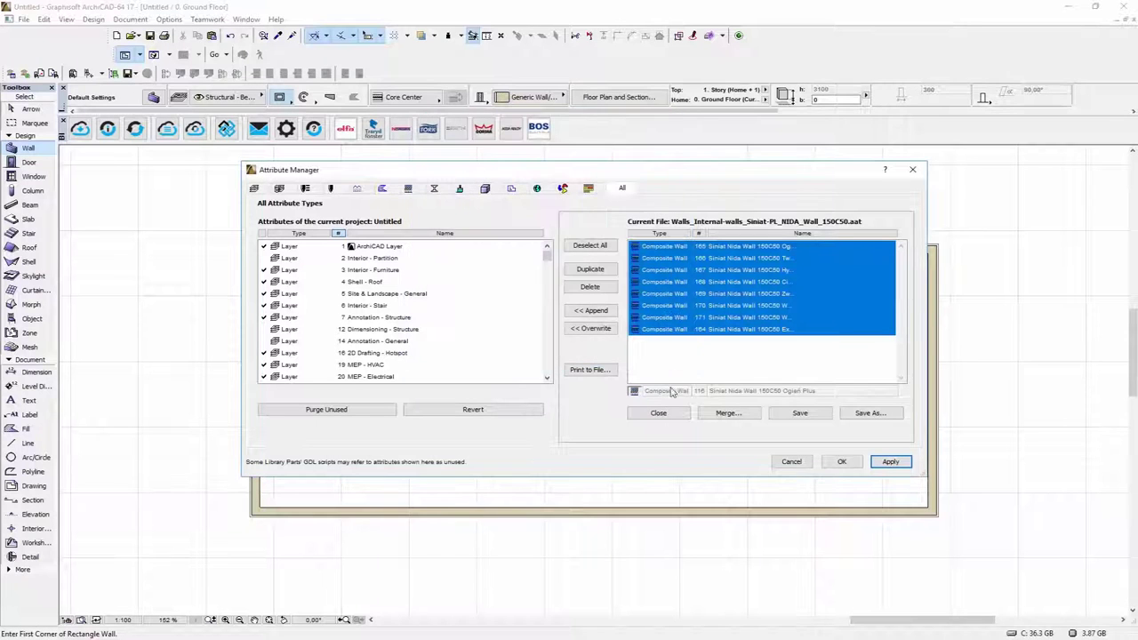
left_click(662, 413)
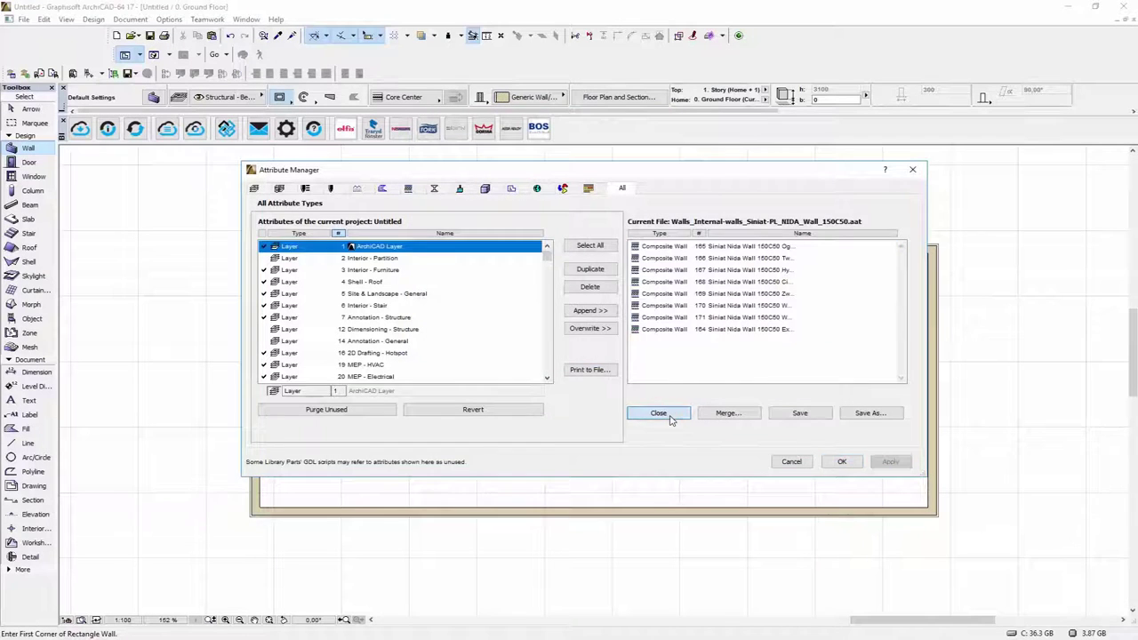
left_click(841, 461)
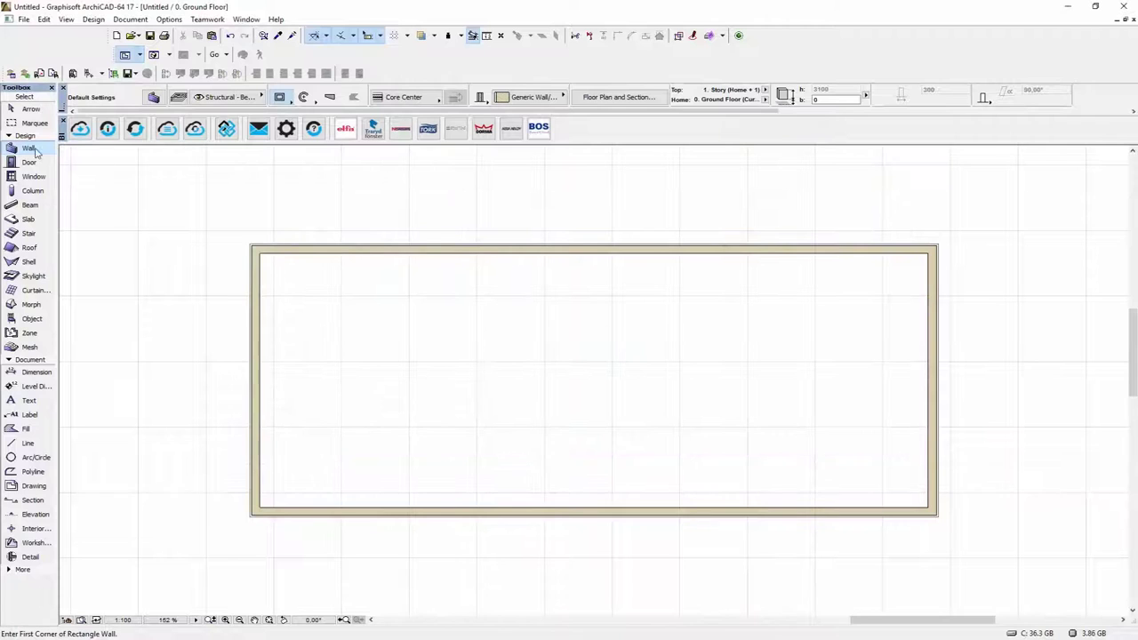
Step: Set the default wall composite to Siniat Nida Wall 150C50 Expert, 151 thick
double_click(30, 149)
left_click(622, 110)
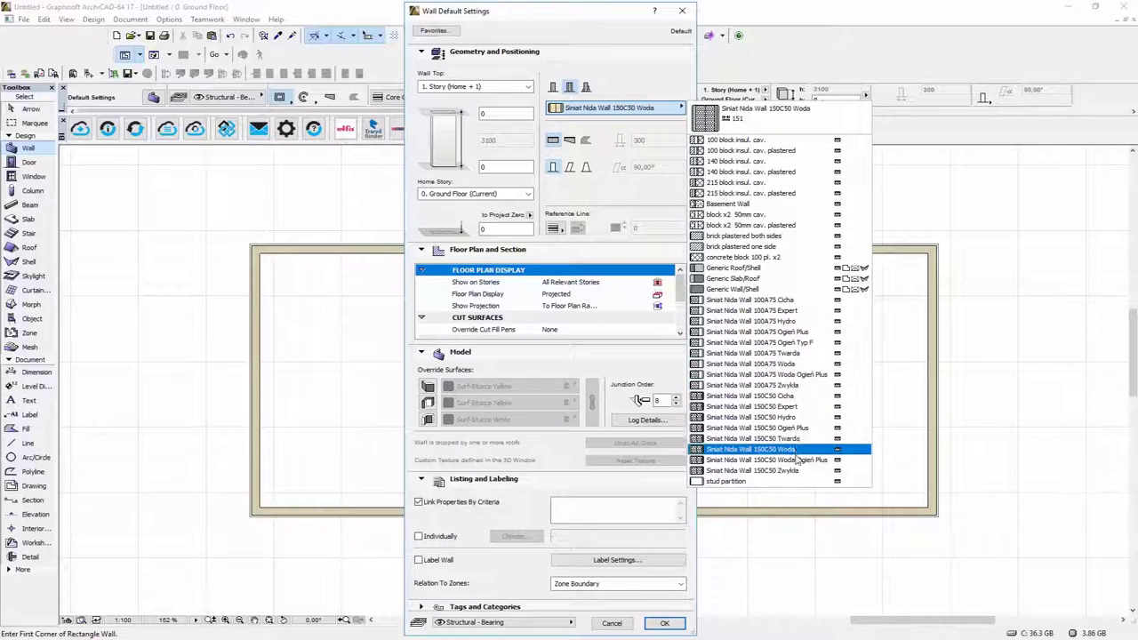
left_click(794, 407)
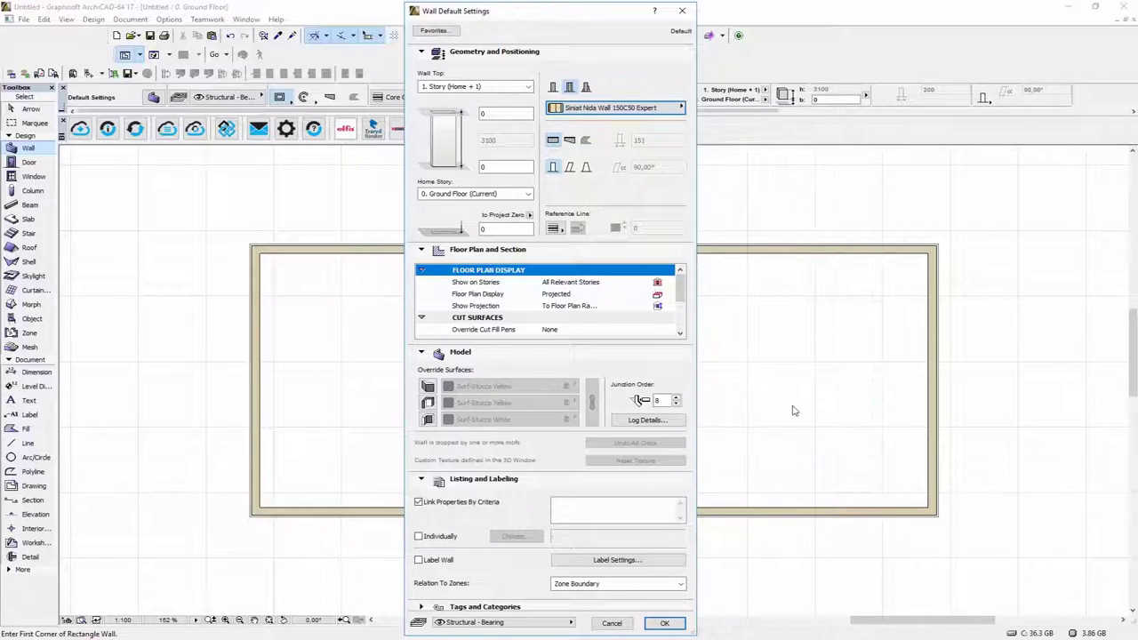
left_click(664, 622)
Step: Draw a straight horizontal wall across the room from the left wall to the right wall
left_click(260, 452)
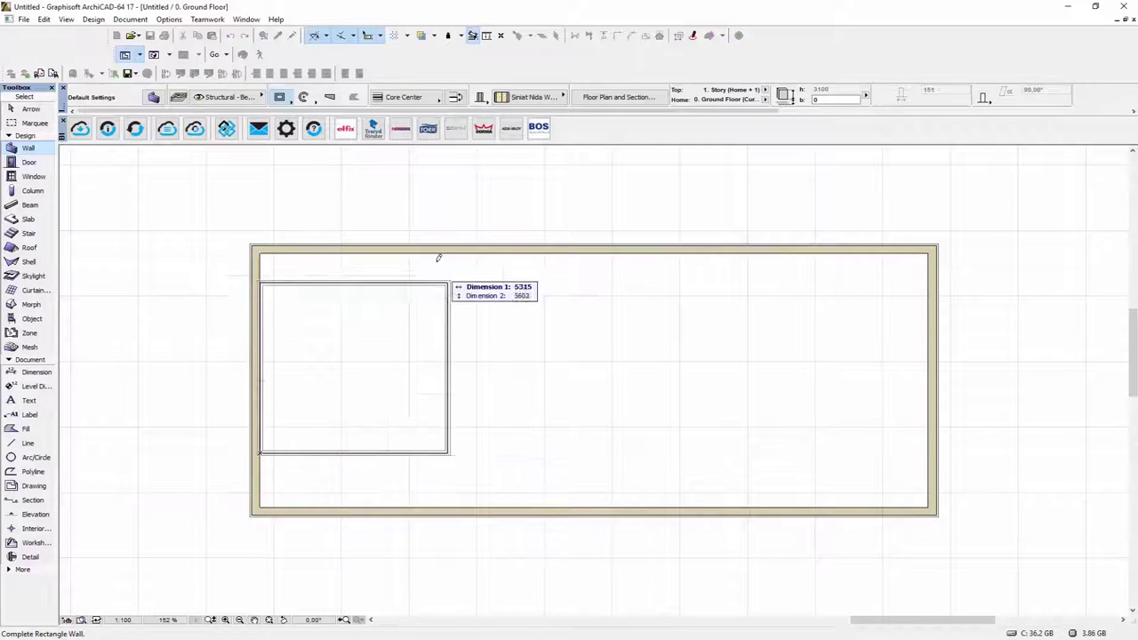
left_click(279, 96)
left_click(297, 97)
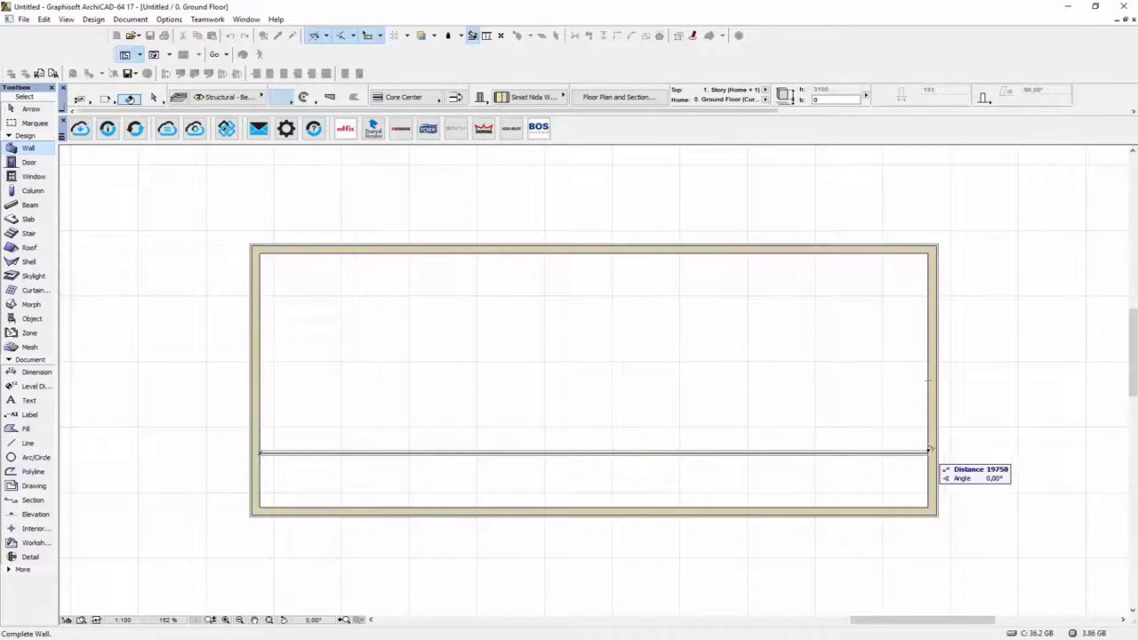
left_click(929, 451)
scroll(264, 461, "up", 5)
scroll(260, 433, "up", 2)
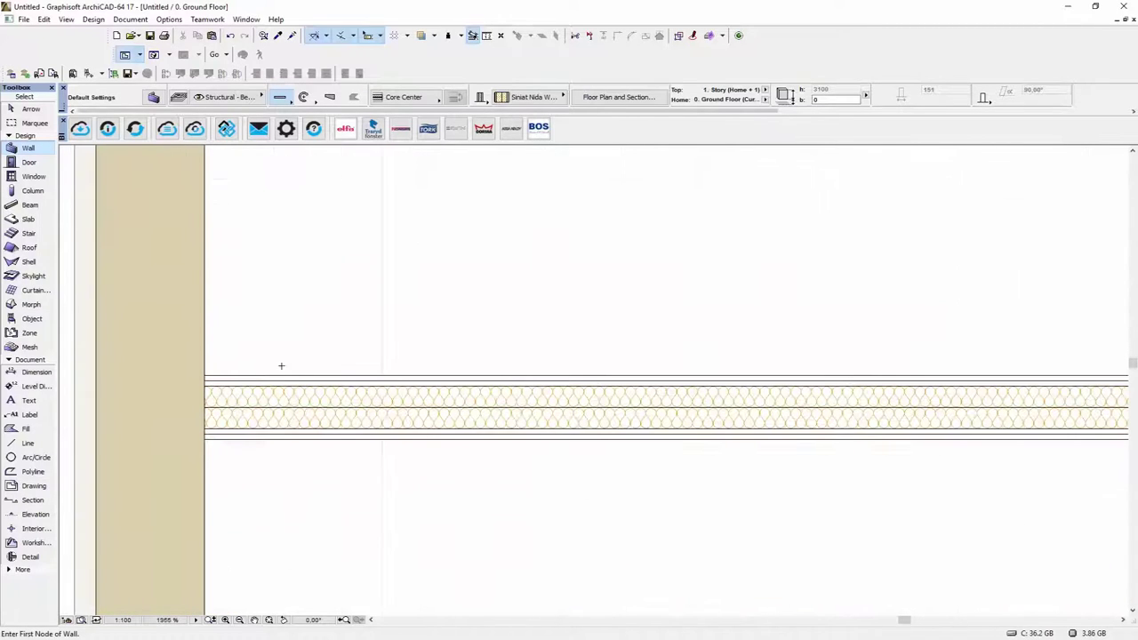
scroll(462, 396, "down", 5)
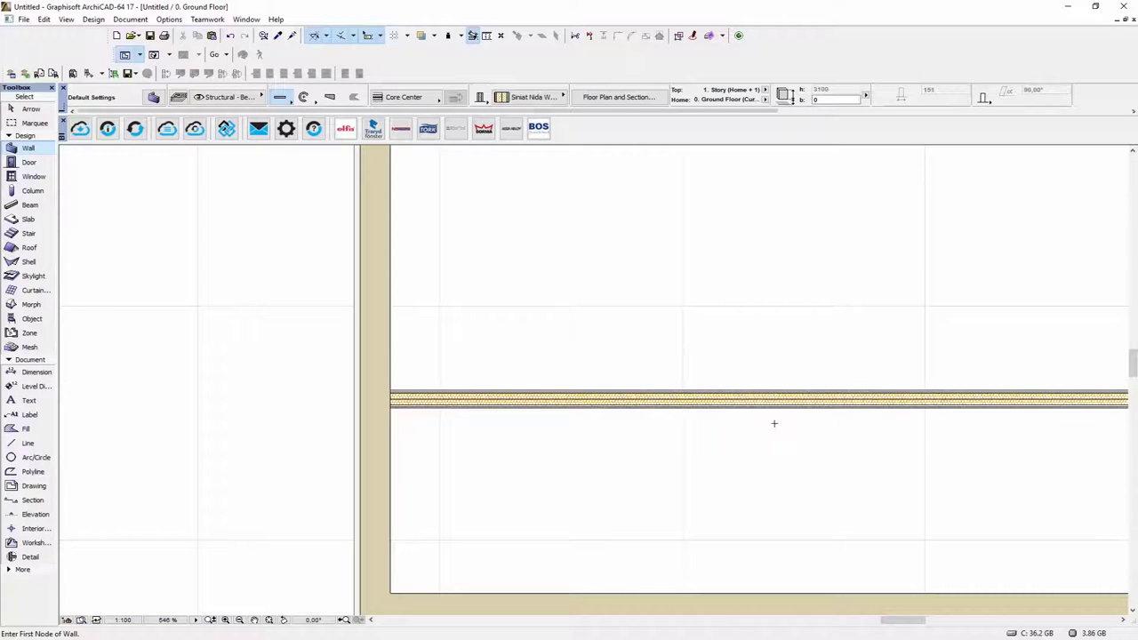
scroll(691, 420, "down", 3)
Step: Move the new horizontal wall slightly upward with Ctrl+D
left_click(587, 405, "shift")
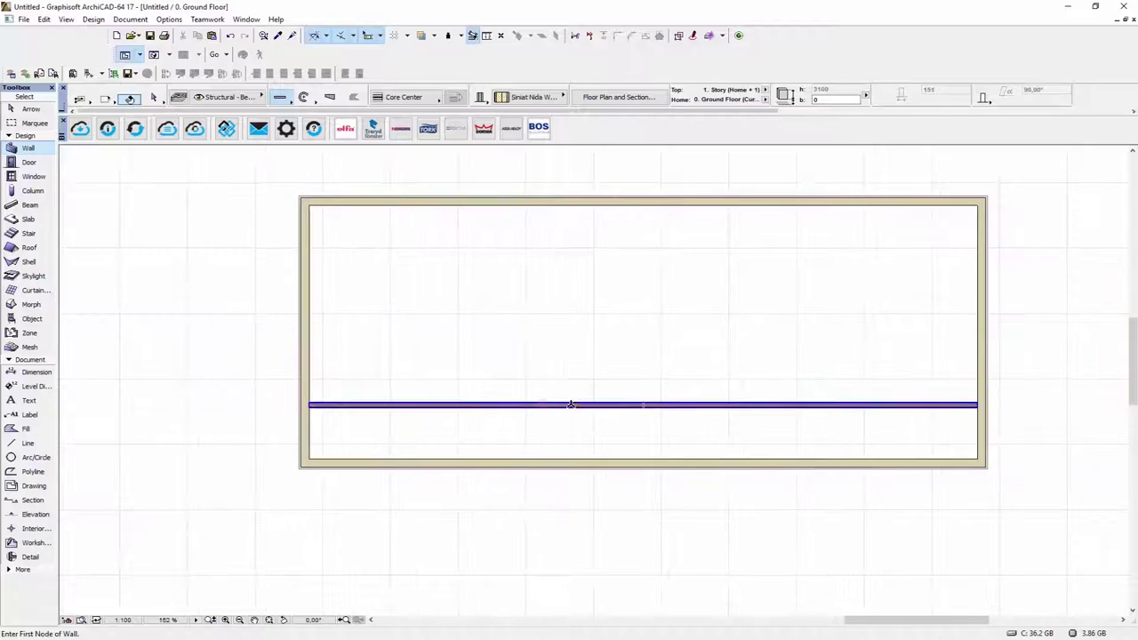
key("ctrl+d")
left_click(572, 404)
left_click(571, 388)
key("Escape")
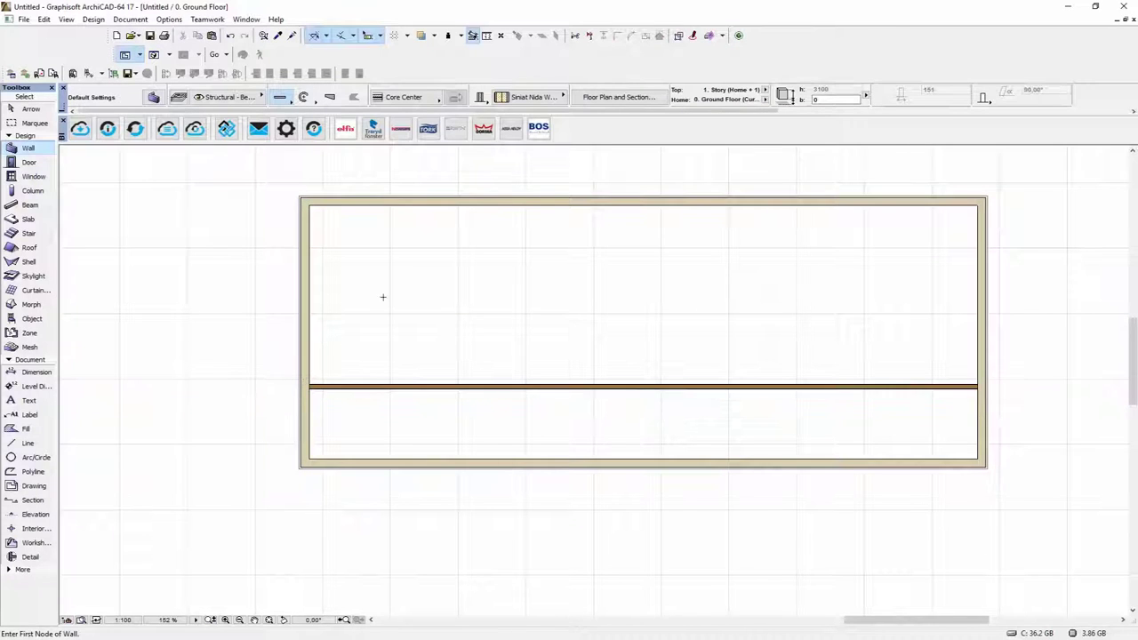
Step: Change the default wall composite to Siniat Nida Wall 100A75 Expert
double_click(35, 148)
left_click(623, 108)
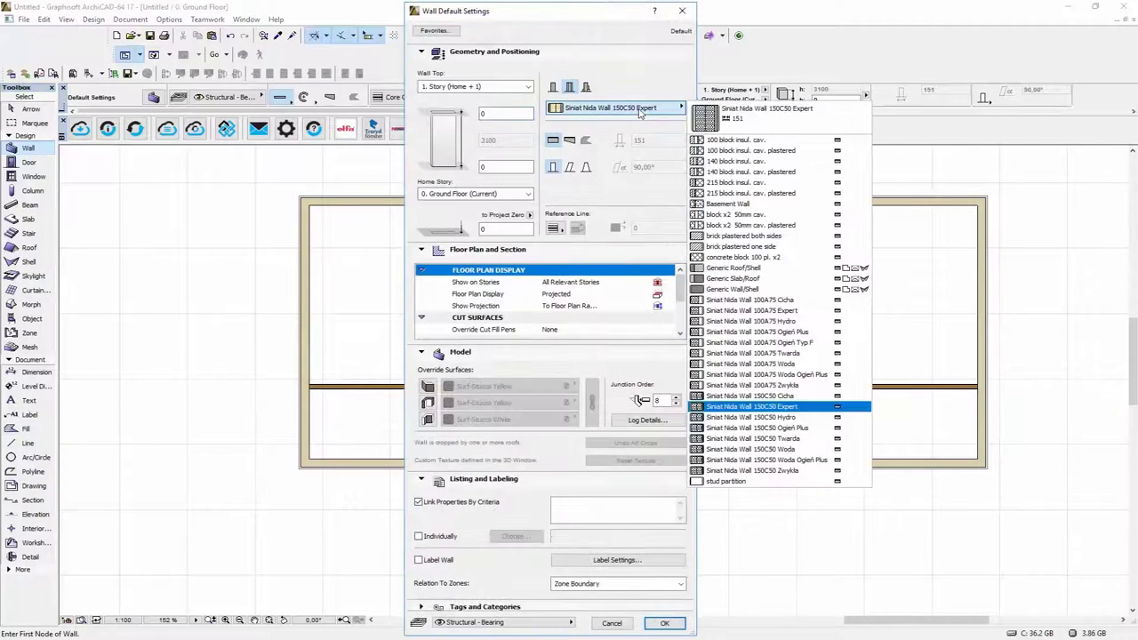
left_click(780, 311)
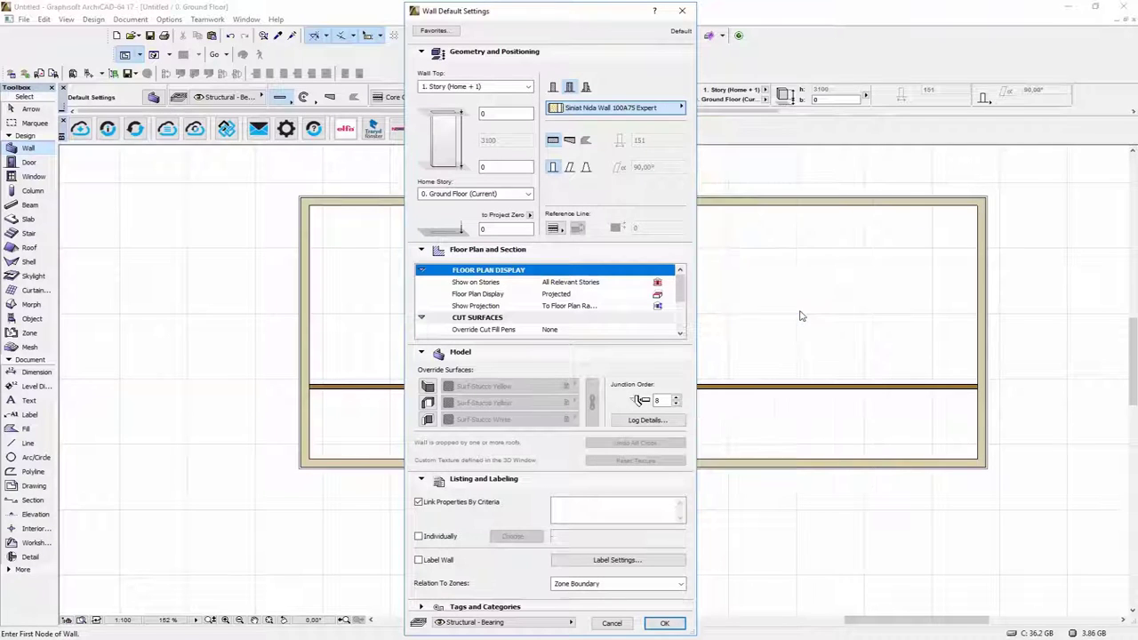
Step: Accept the 100A75 Expert wall settings and draw a vertical wall from the horizontal partition to the top wall
left_click(665, 622)
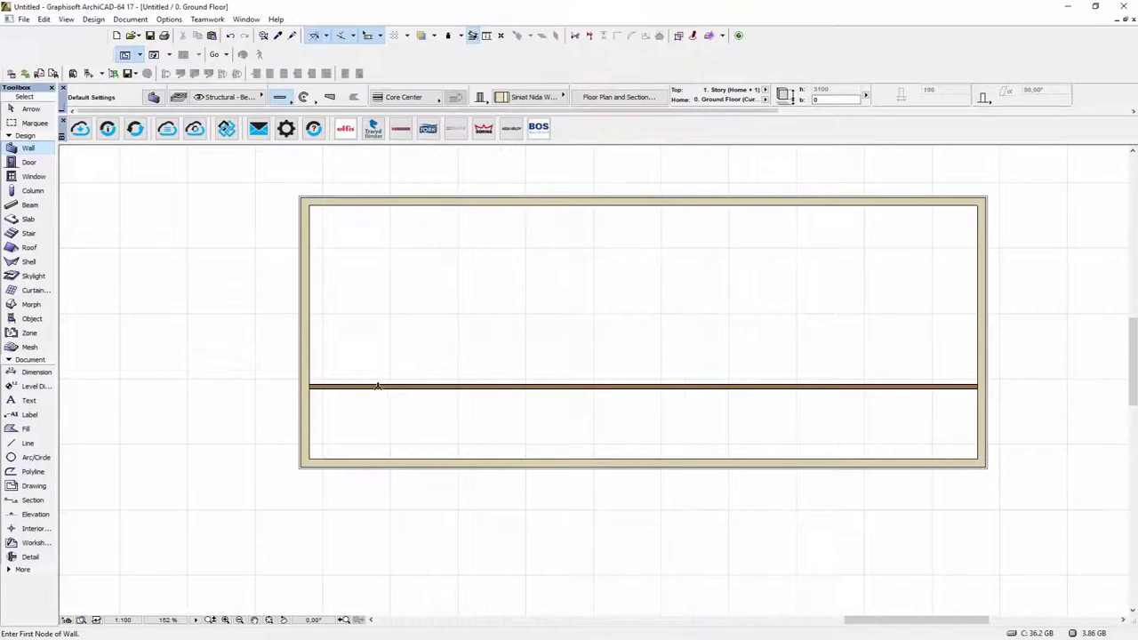
scroll(686, 374, "up", 3)
scroll(730, 377, "down", 3)
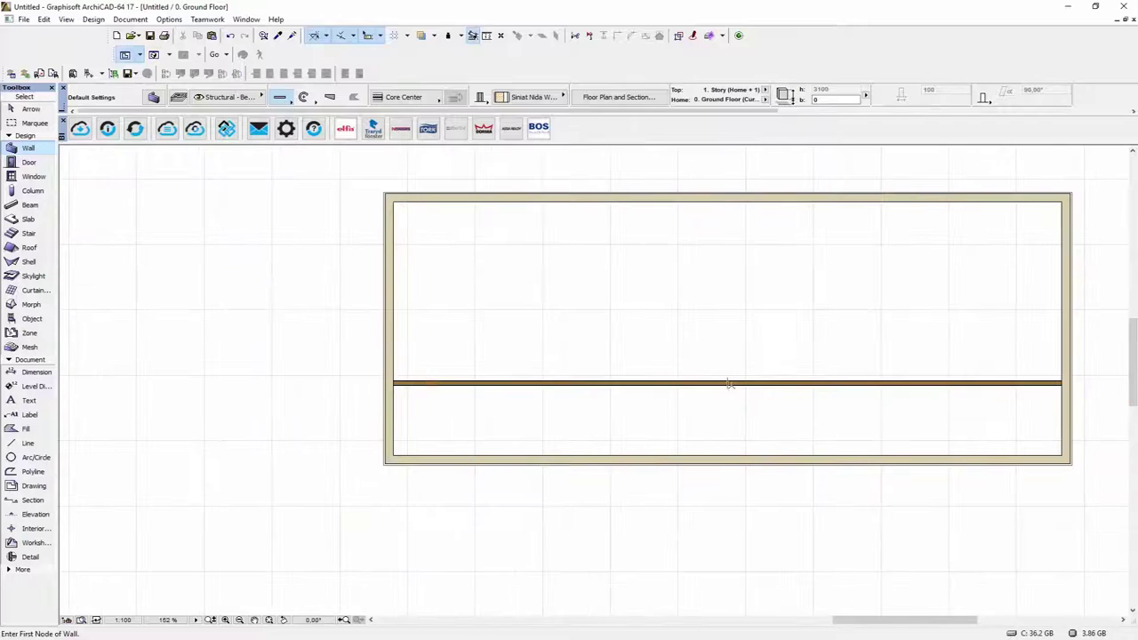
left_click(727, 382)
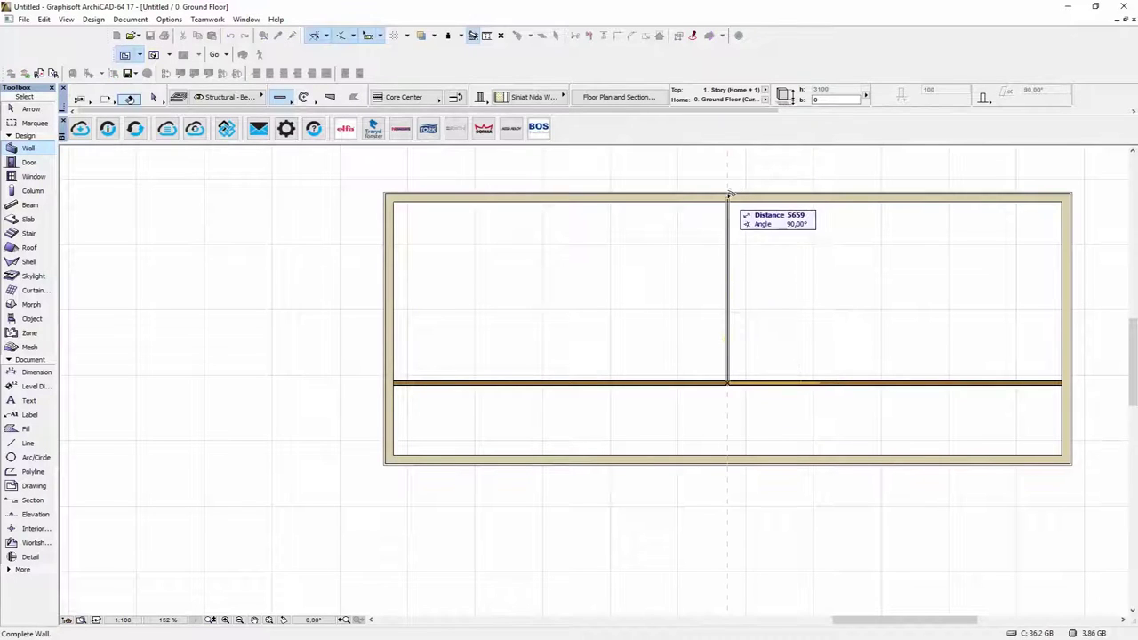
left_click(728, 201)
Step: Copy the vertical wall twice with Drag a Copy to add the other two partitions
left_click(727, 226, "shift")
left_click(728, 259)
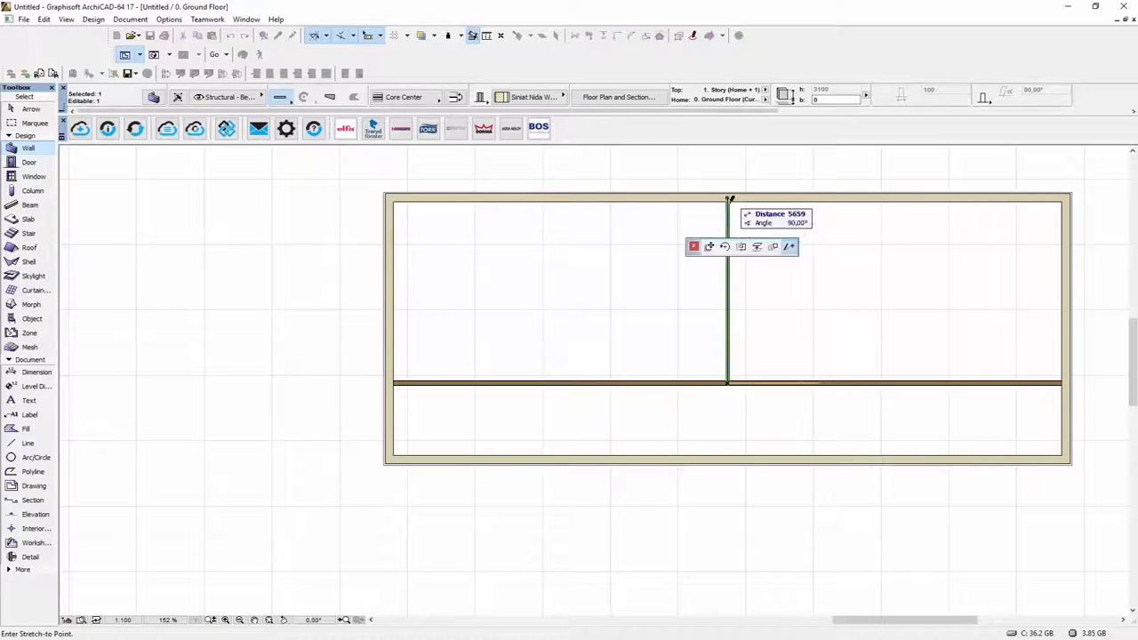
left_click(711, 246)
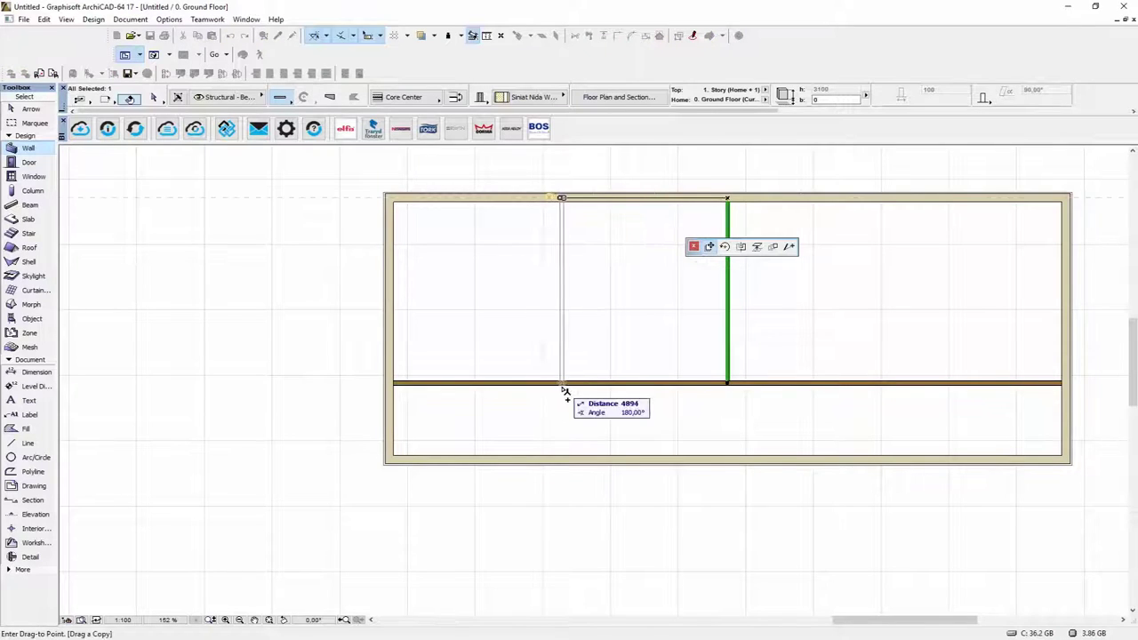
left_click(559, 383)
middle_click_drag(644, 380, 484, 416)
key("Escape")
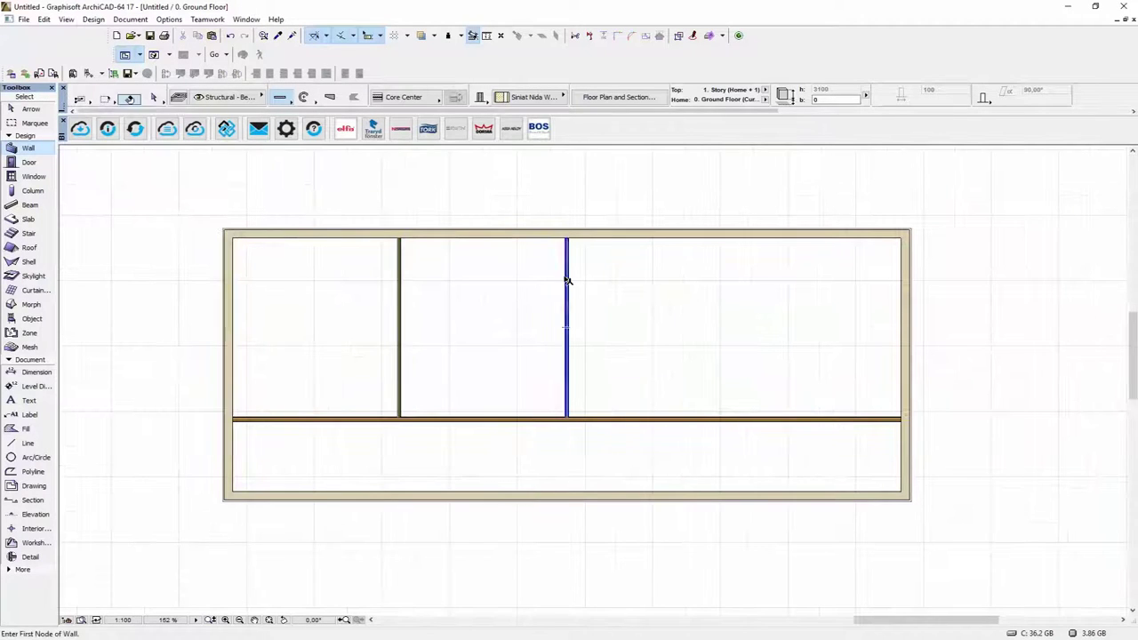
left_click(566, 279, "shift")
left_click(567, 418)
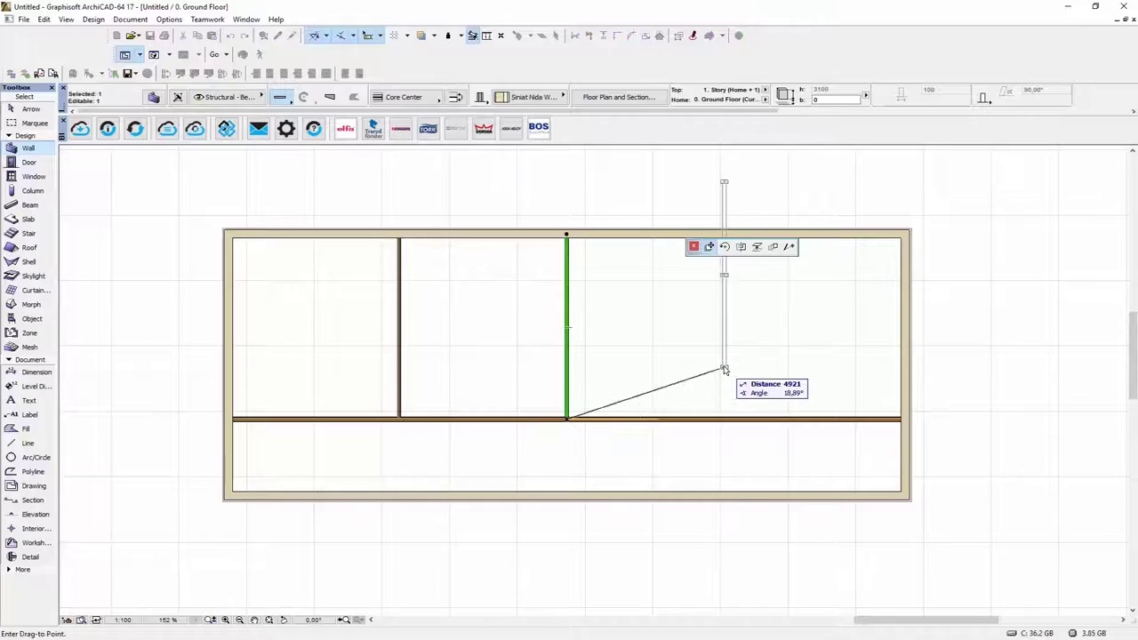
left_click(734, 417)
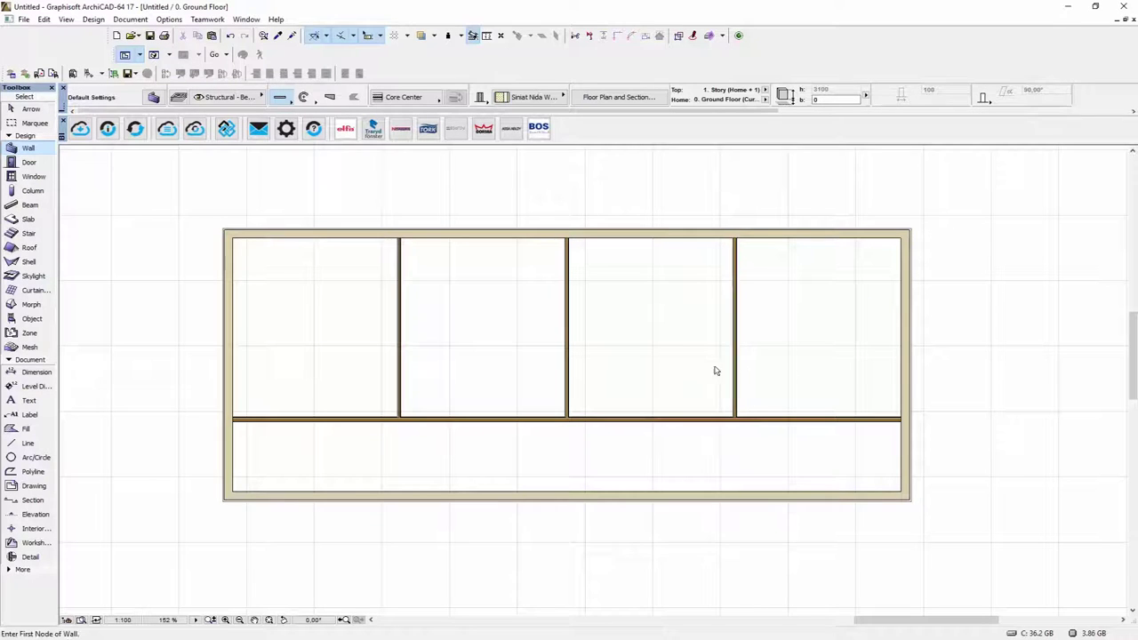
Step: Zoom and pan around the partition T-junction, then select the long horizontal 150C50 wall
scroll(384, 428, "up", 6)
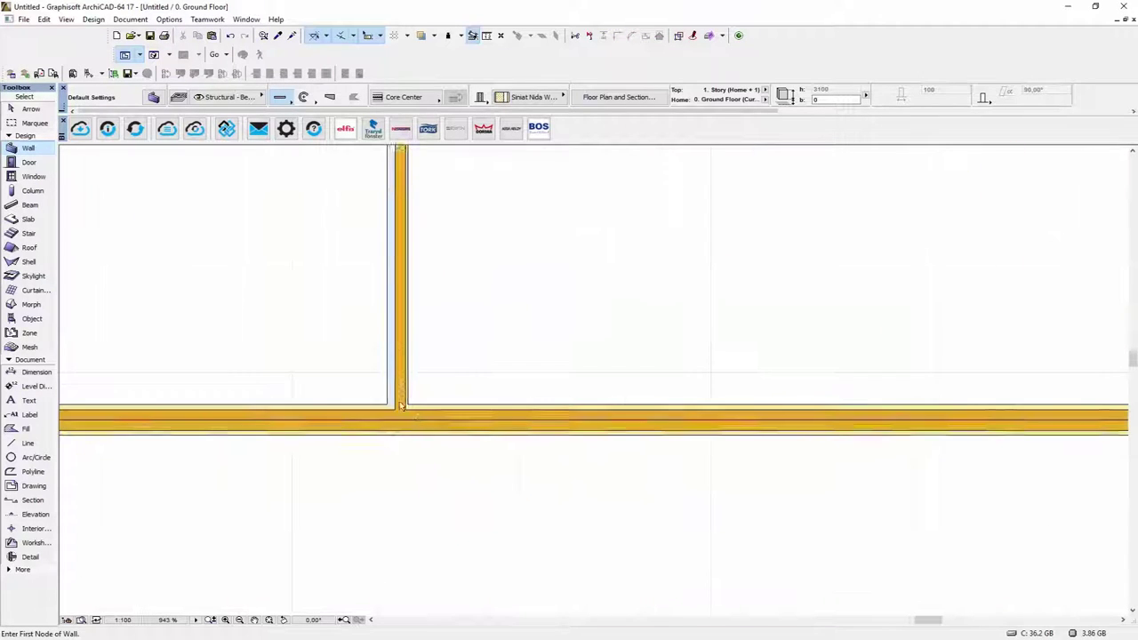
scroll(411, 417, "up", 3)
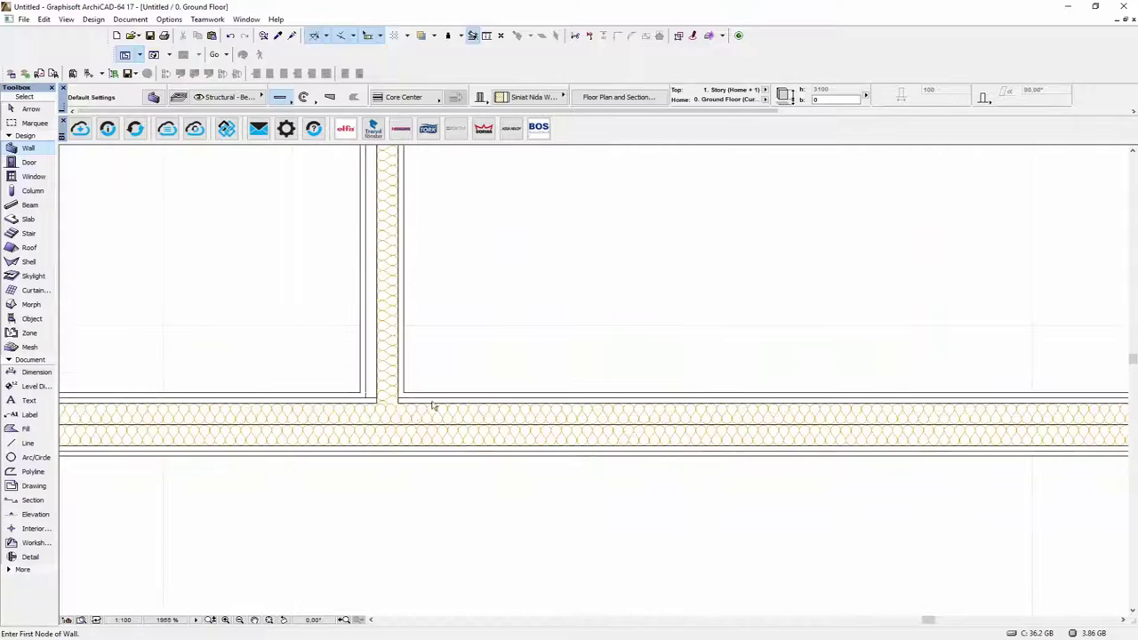
scroll(379, 385, "down", 2)
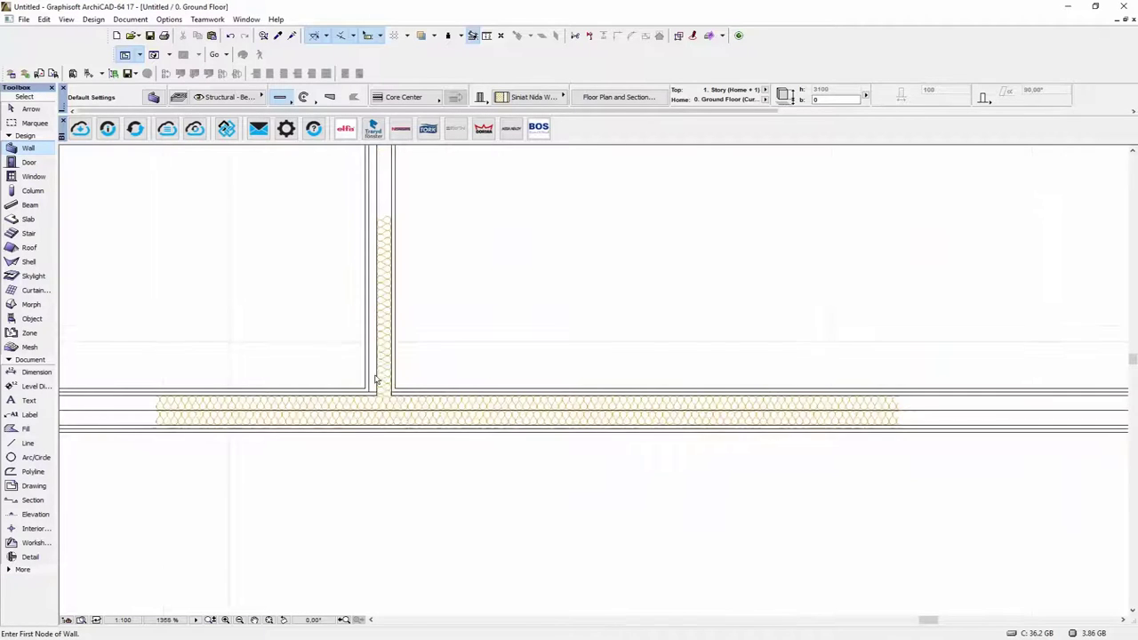
middle_click_drag(381, 384, 532, 429)
scroll(530, 420, "down", 3)
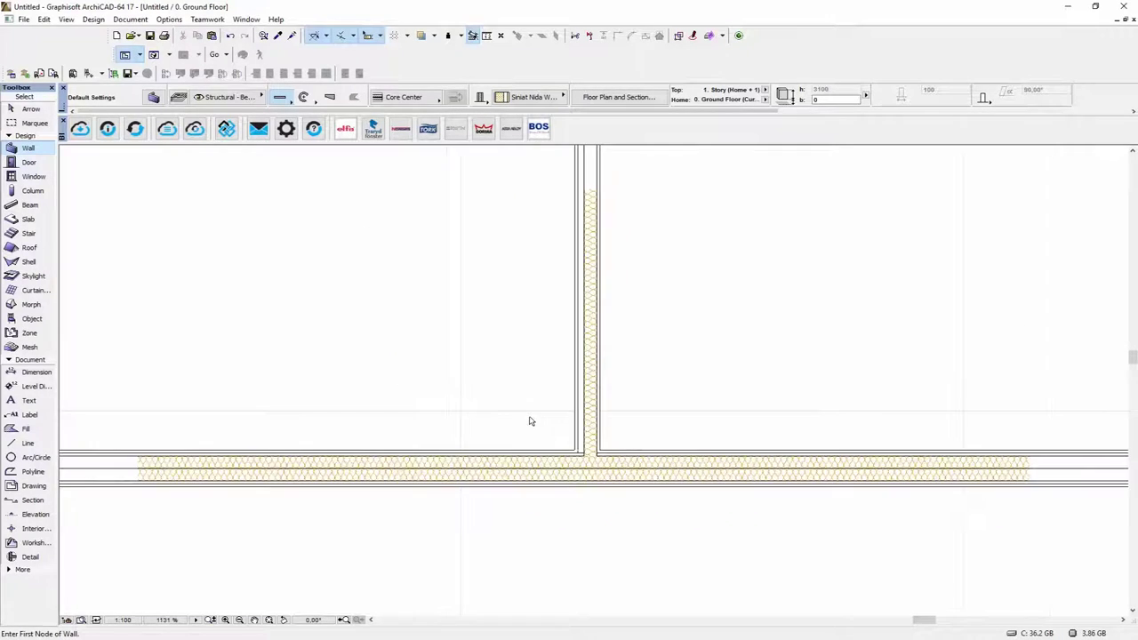
middle_click_drag(677, 283, 634, 356)
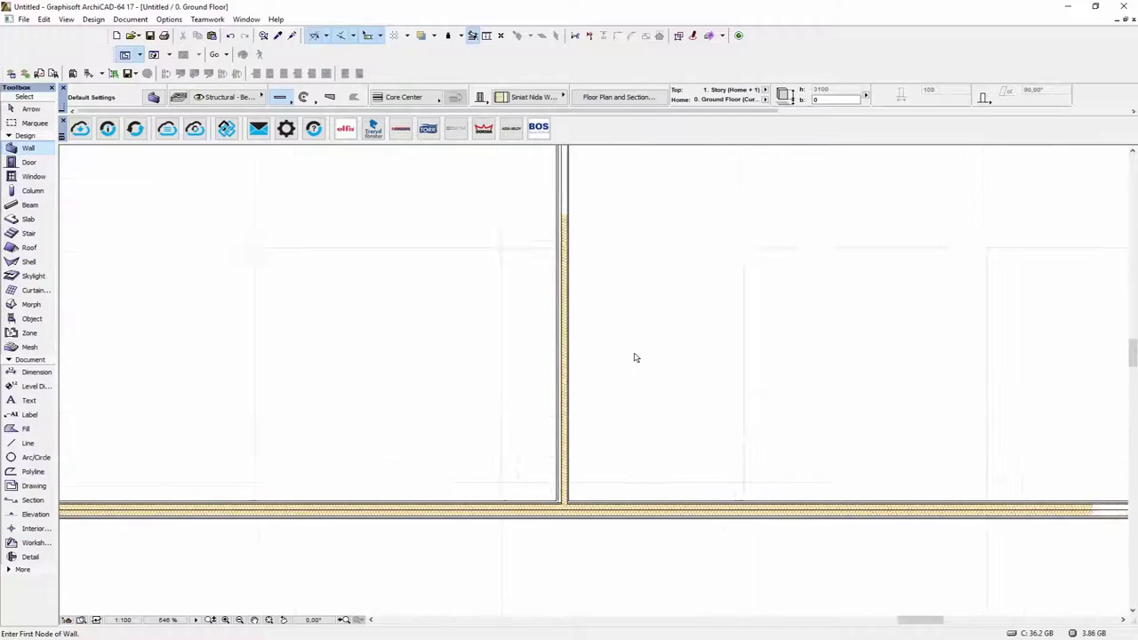
middle_click_drag(706, 424, 515, 370)
left_click(520, 459)
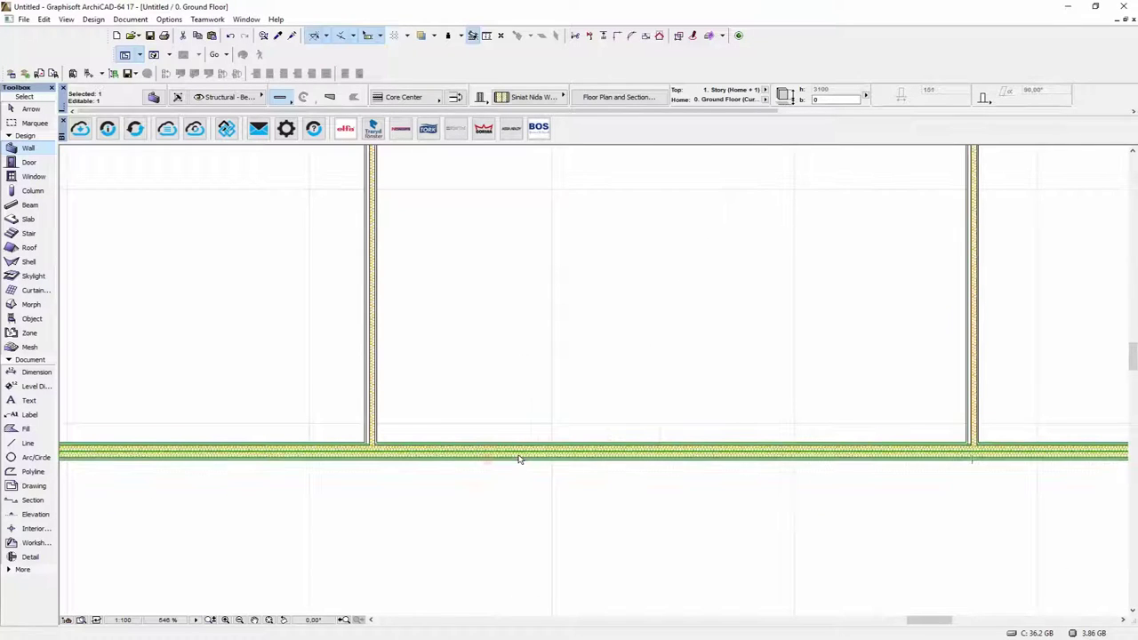
Step: Set the Siniat Air Space layer of the wall's composite to 100, making it 250 mm thick
right_click(520, 459)
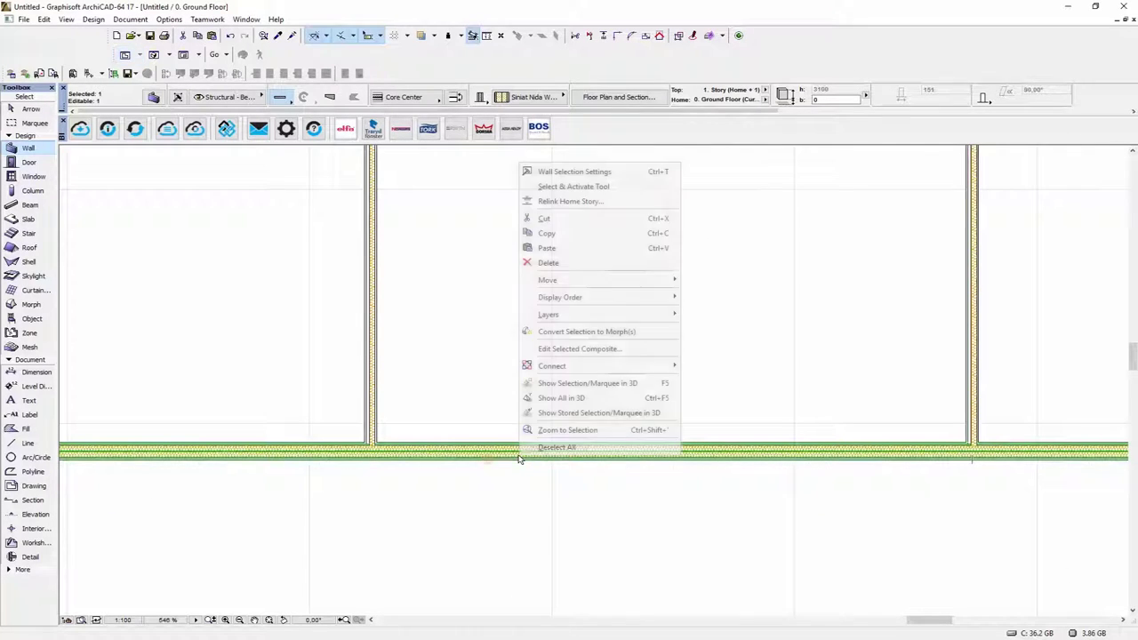
left_click(605, 349)
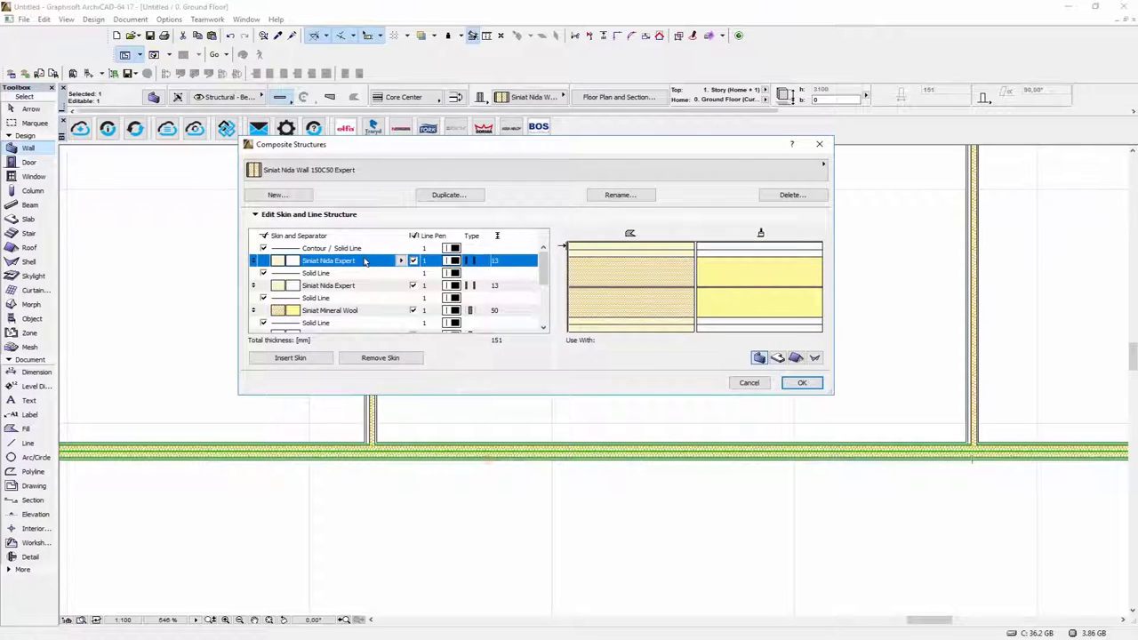
scroll(363, 266, "down", 1)
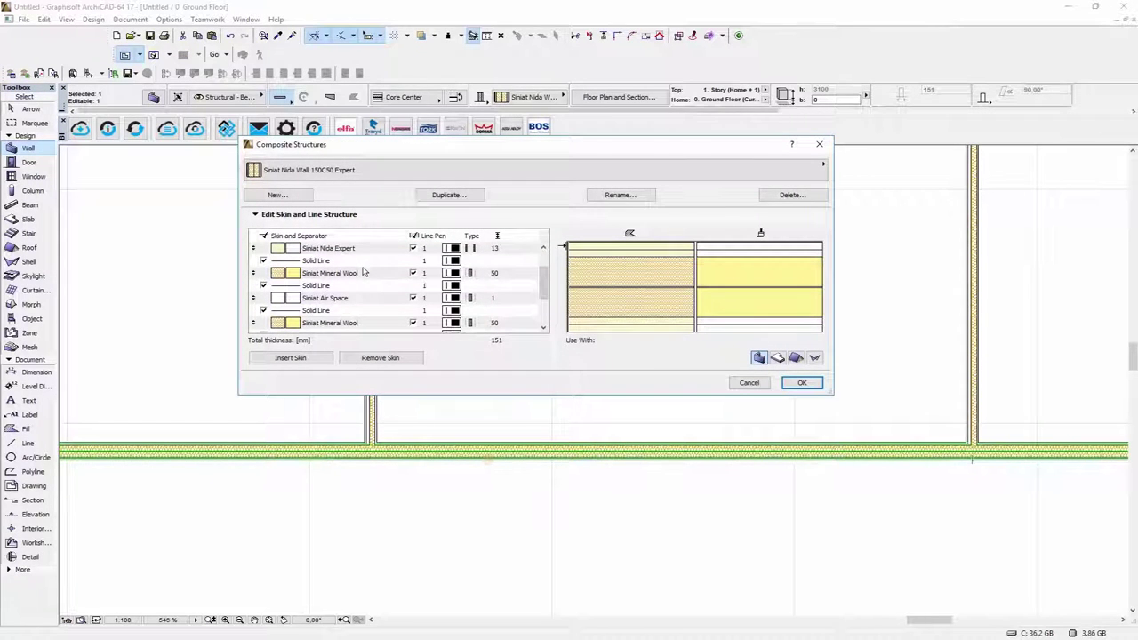
scroll(363, 272, "down", 1)
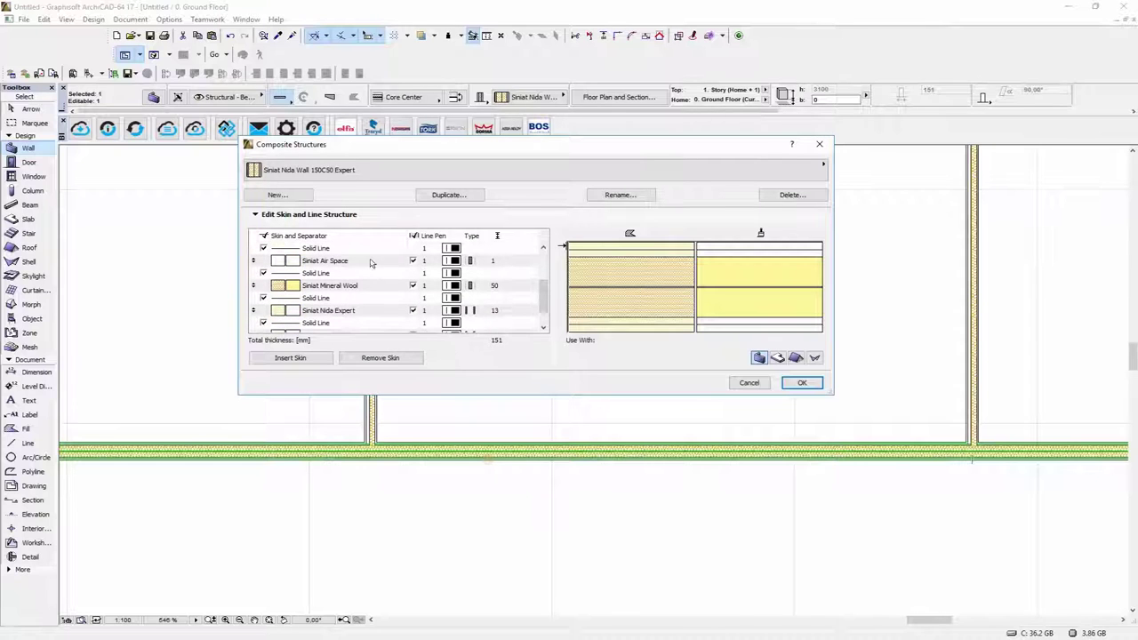
left_click(501, 261)
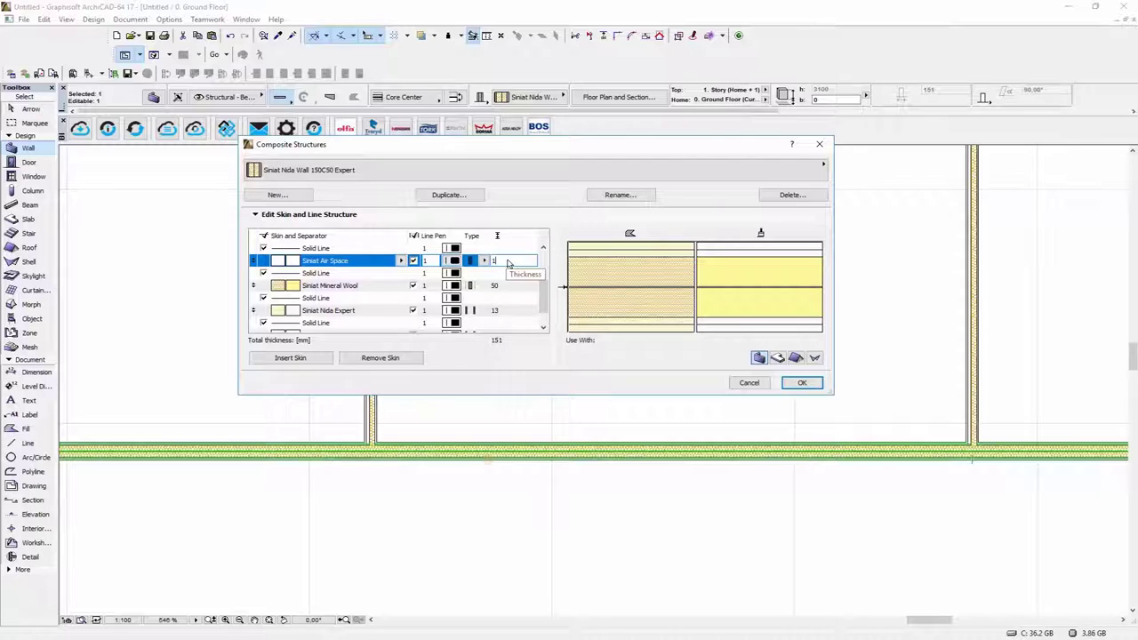
type("00")
left_click(510, 285)
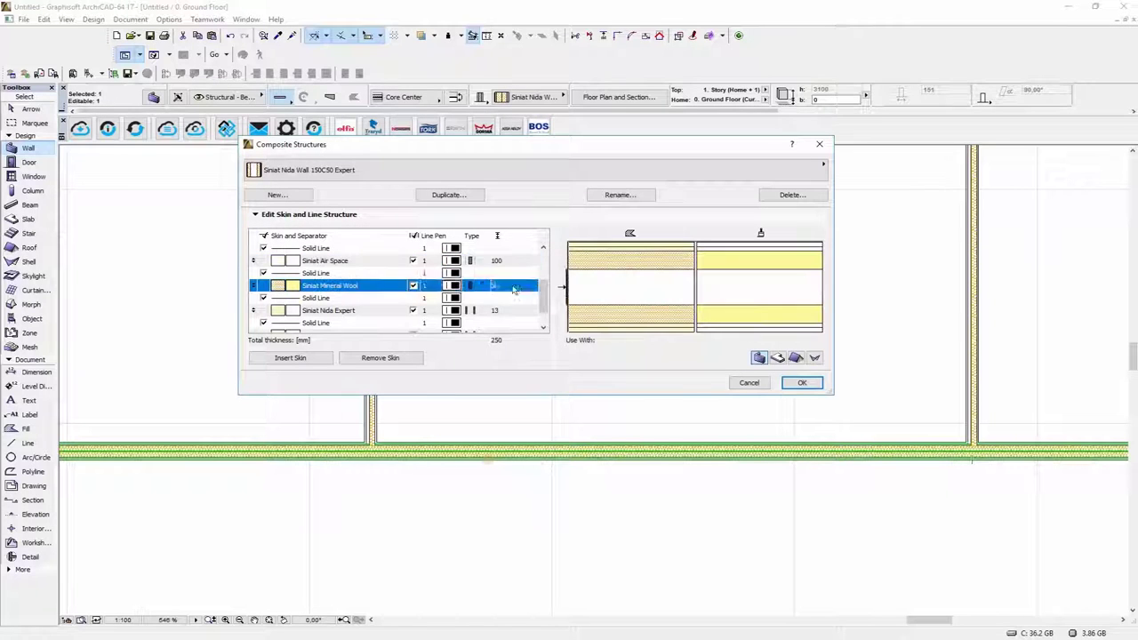
left_click(809, 385)
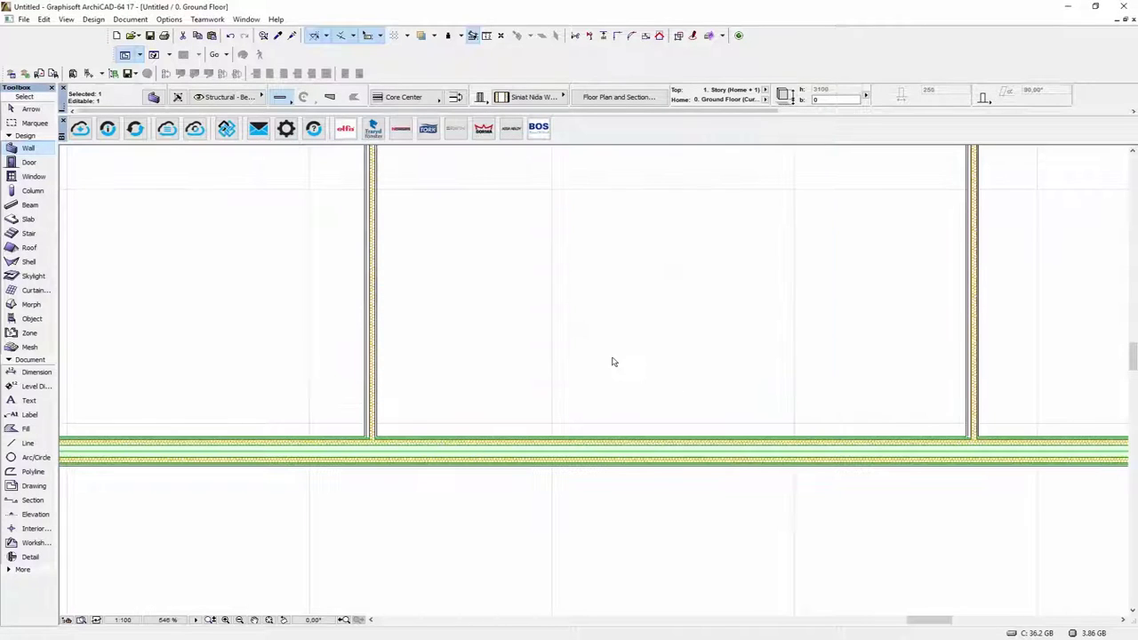
key("Escape")
Step: Zoom out to show the whole floor plan and open the BIMobject product library
scroll(574, 370, "down", 4)
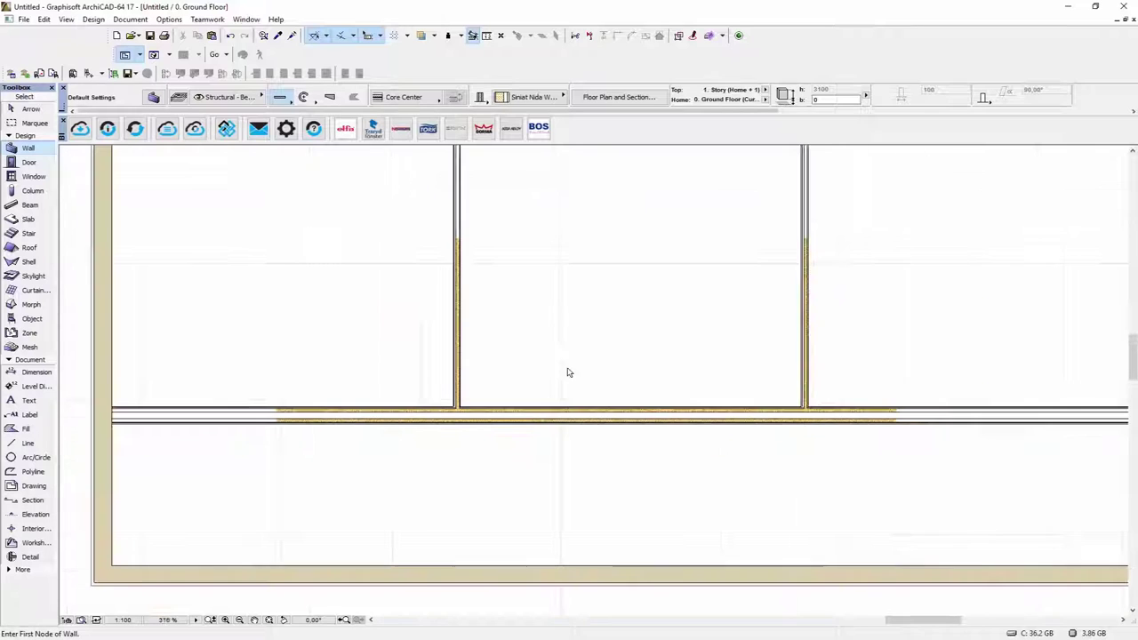
middle_click_drag(762, 388, 709, 417)
scroll(676, 427, "down", 3)
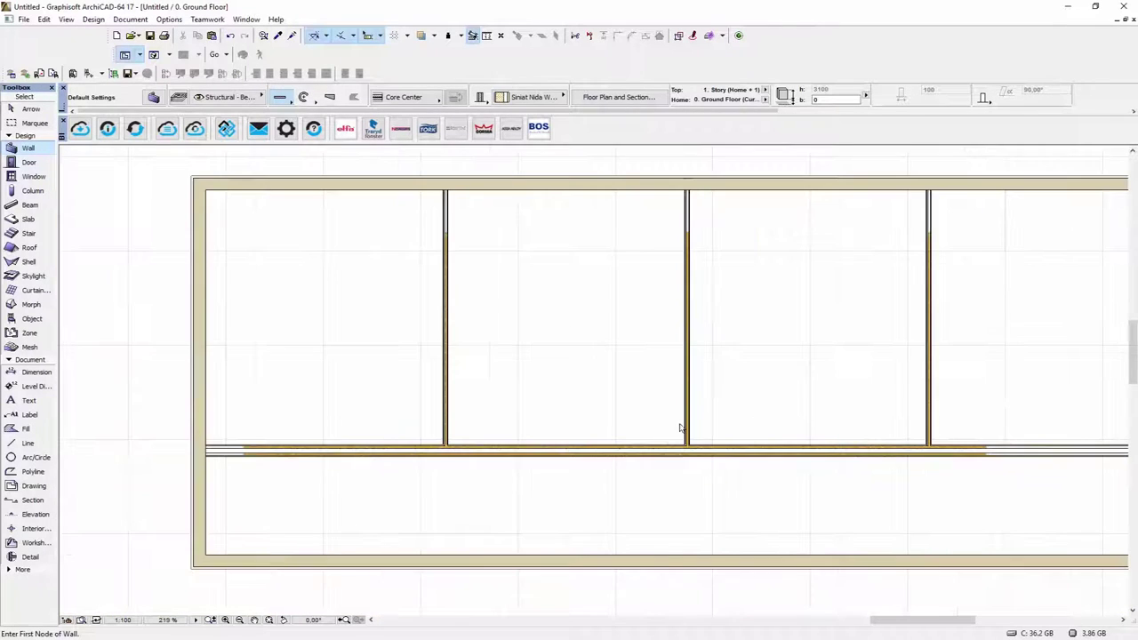
middle_click_drag(828, 417, 662, 432)
middle_click_drag(560, 449, 619, 437)
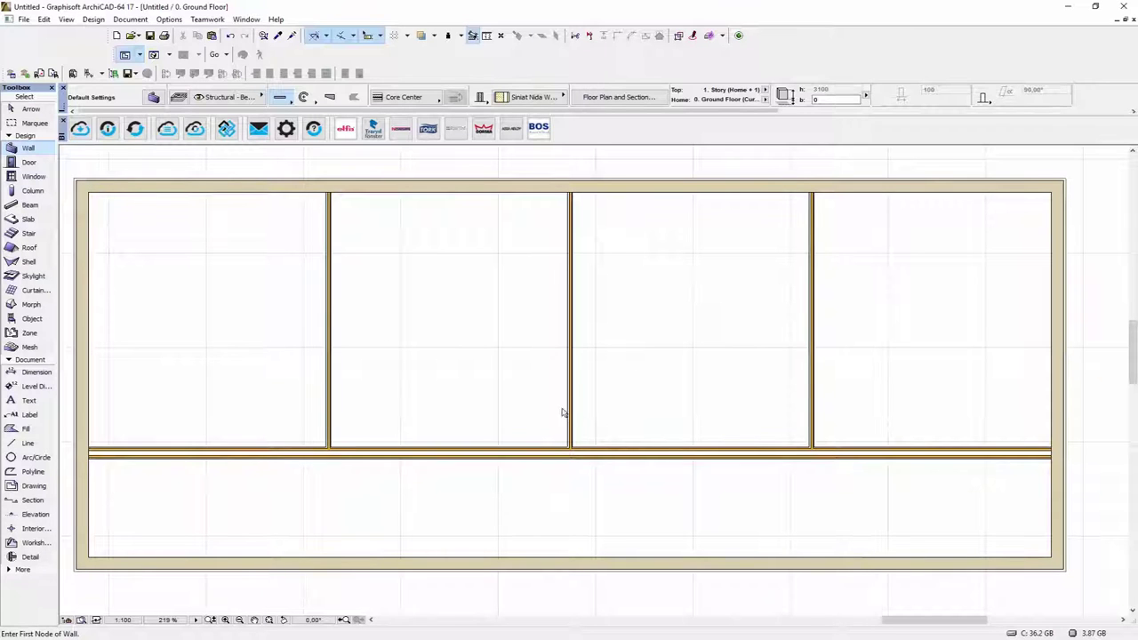
left_click(81, 131)
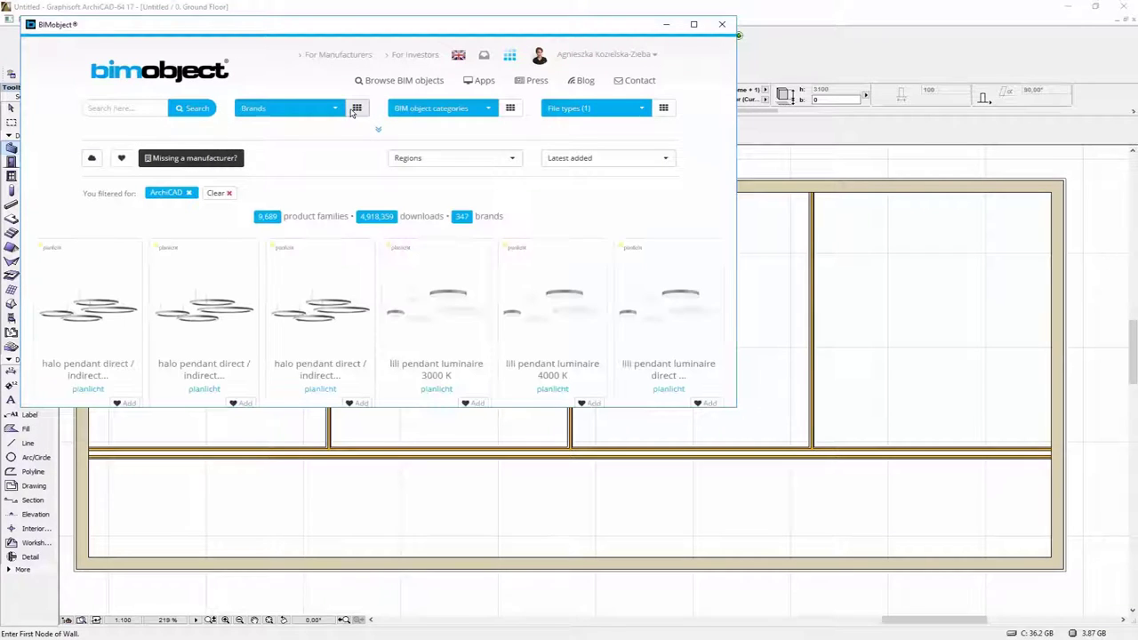
Step: Filter BIMobject to the Siniat PL brand and download the Siniat NIDA wall 100A75 ArchiCAD object
left_click(338, 113)
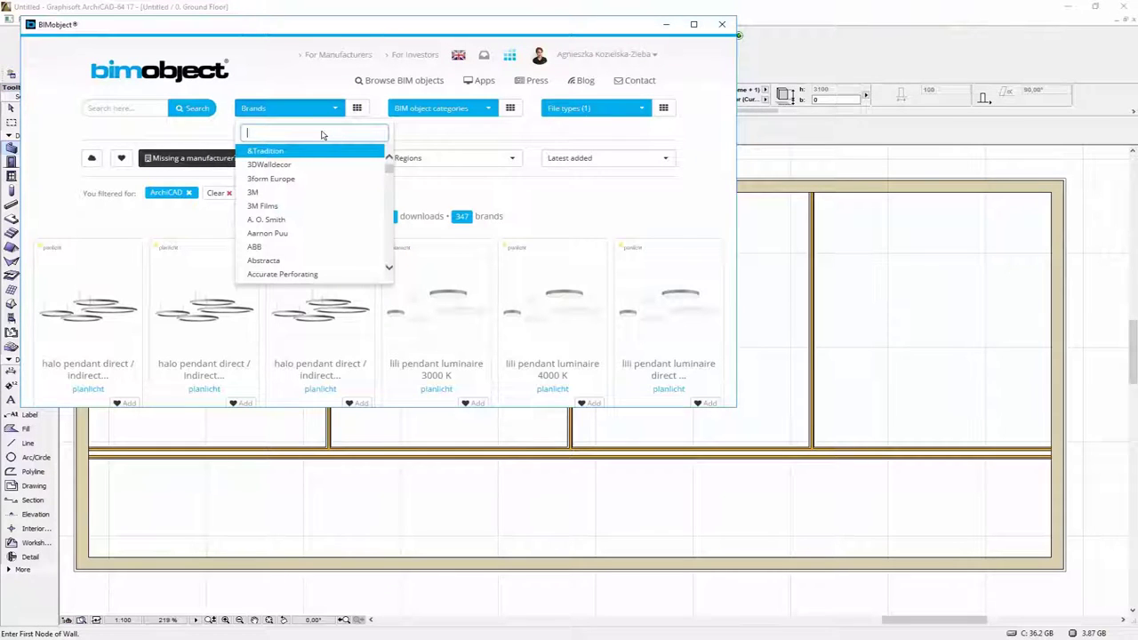
type("sinia")
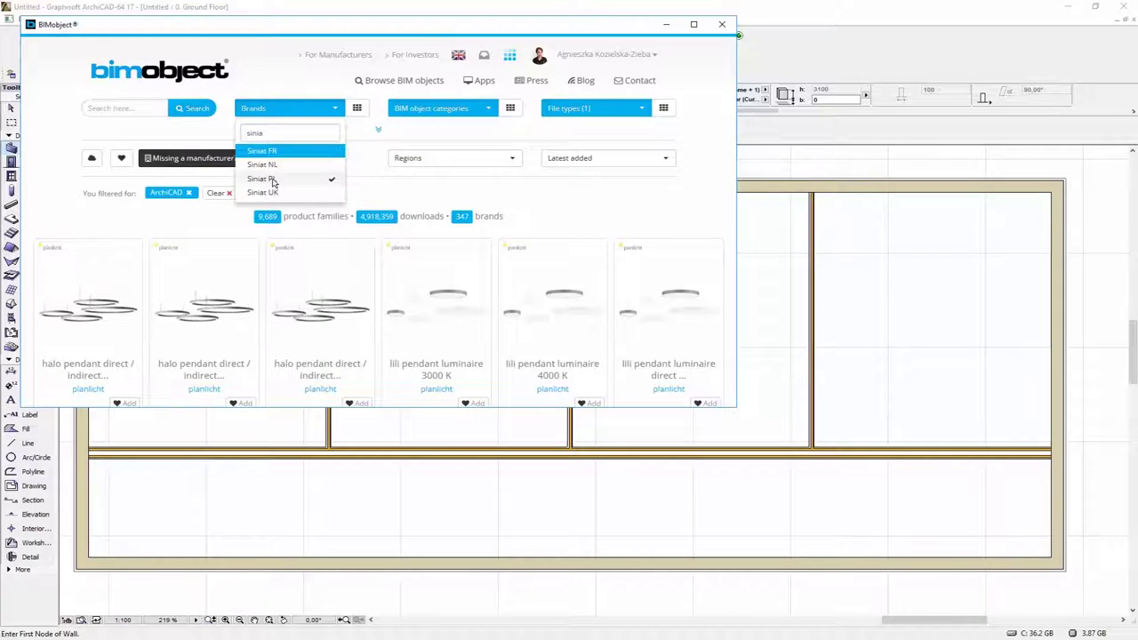
left_click(272, 180)
scroll(419, 300, "down", 3)
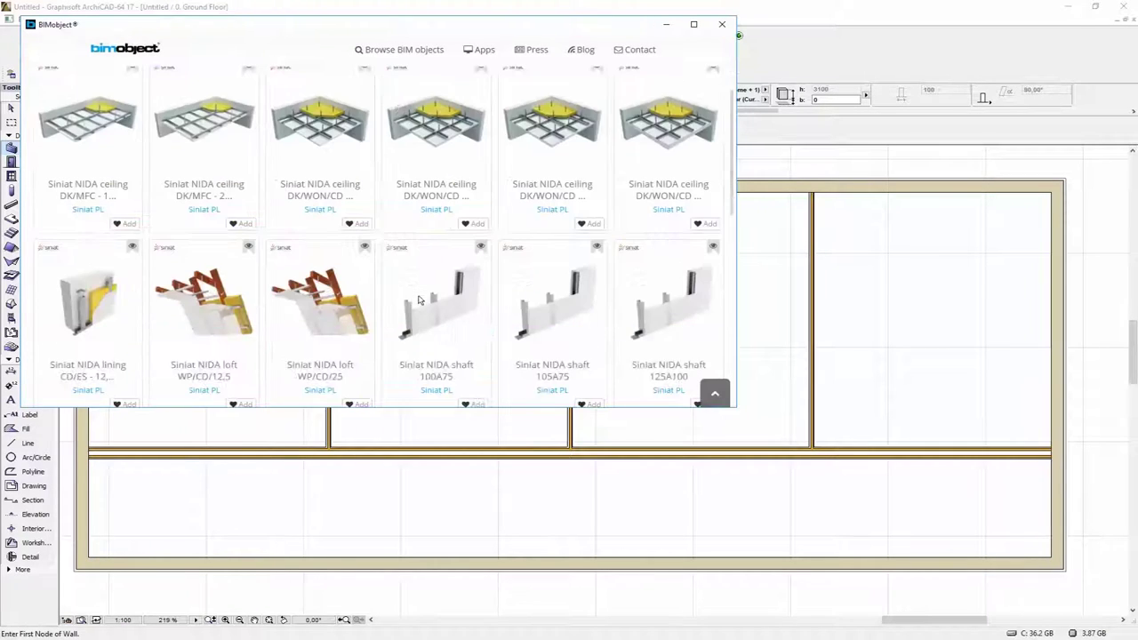
scroll(427, 280, "down", 2)
scroll(453, 218, "down", 2)
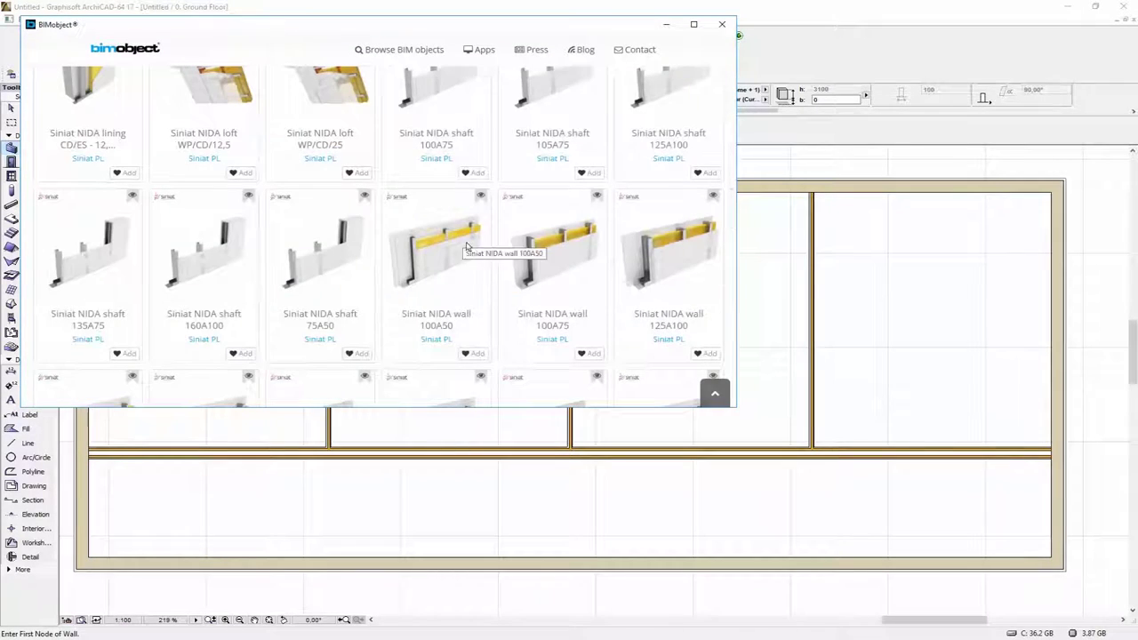
left_click(579, 254)
left_click(450, 320)
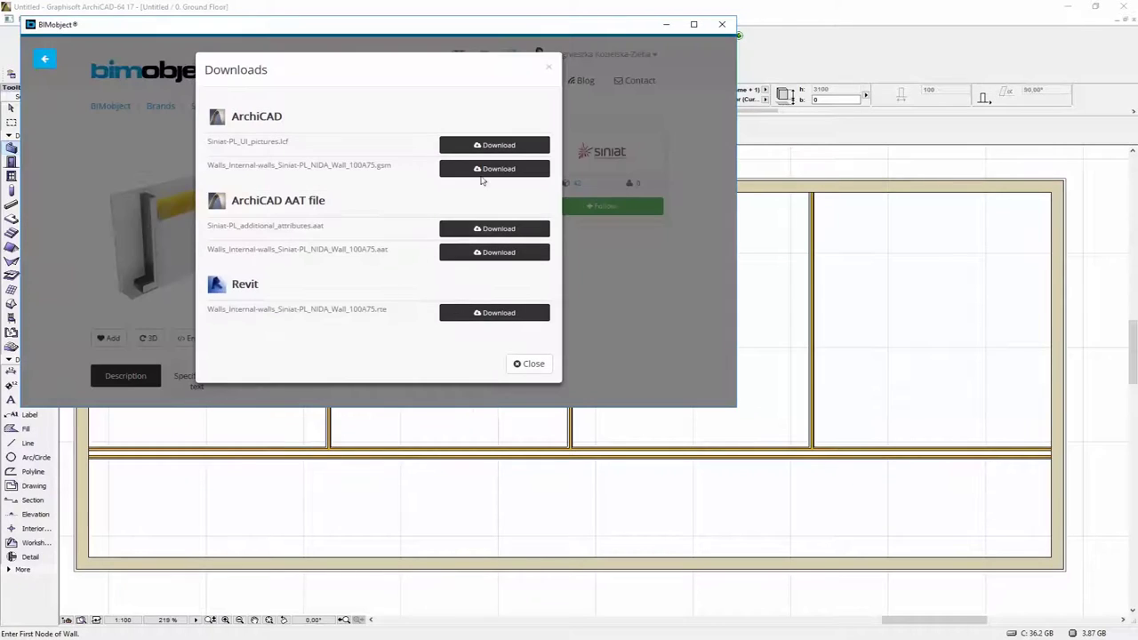
left_click(495, 144)
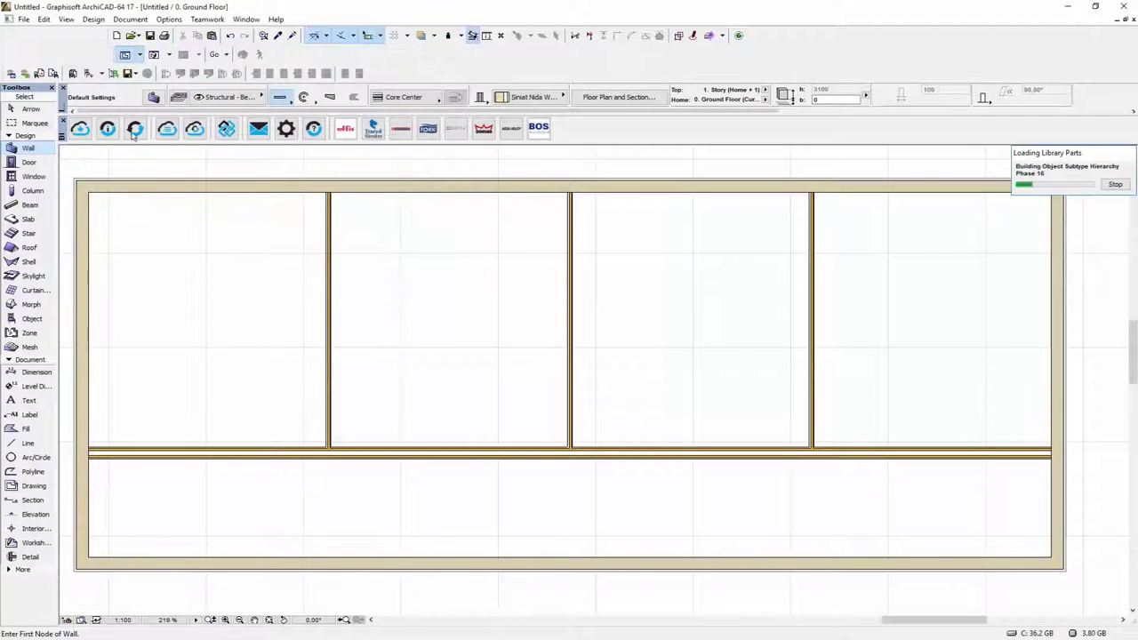
Step: Dismiss the warning, re-download the Siniat PL NIDA wall 100A75 ArchiCAD object and load it for placement
left_click(803, 381)
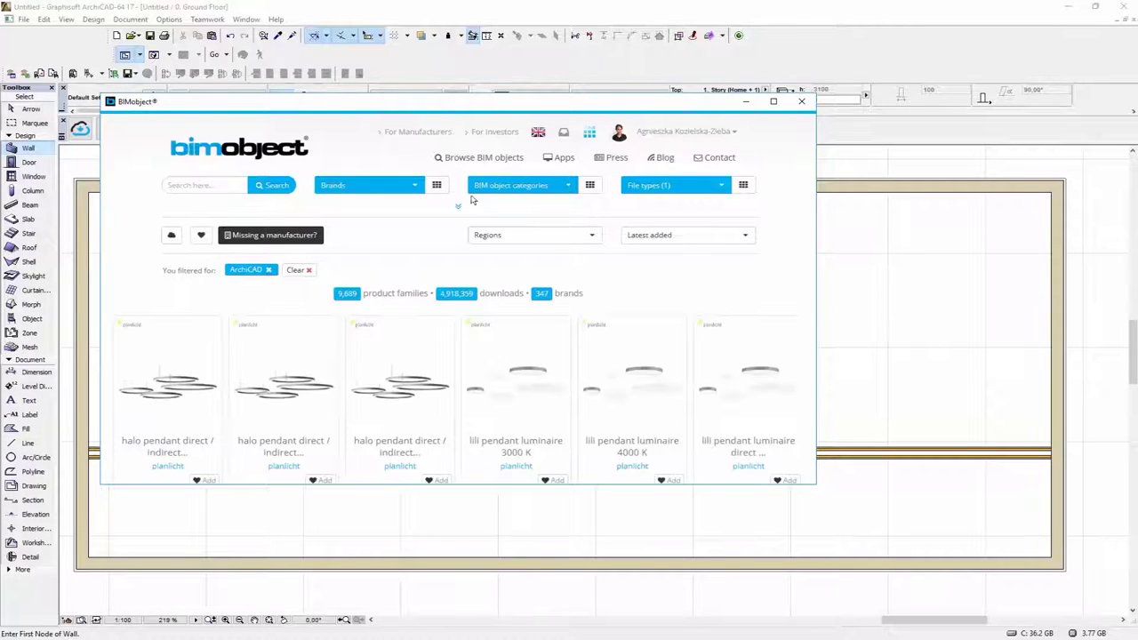
left_click(416, 187)
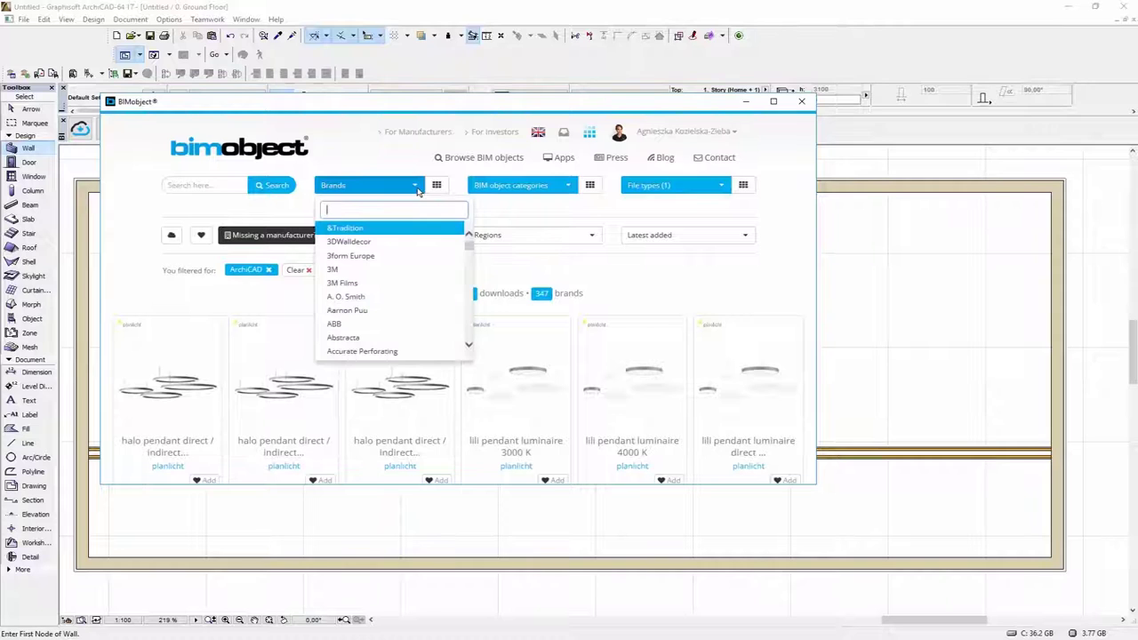
type("sin")
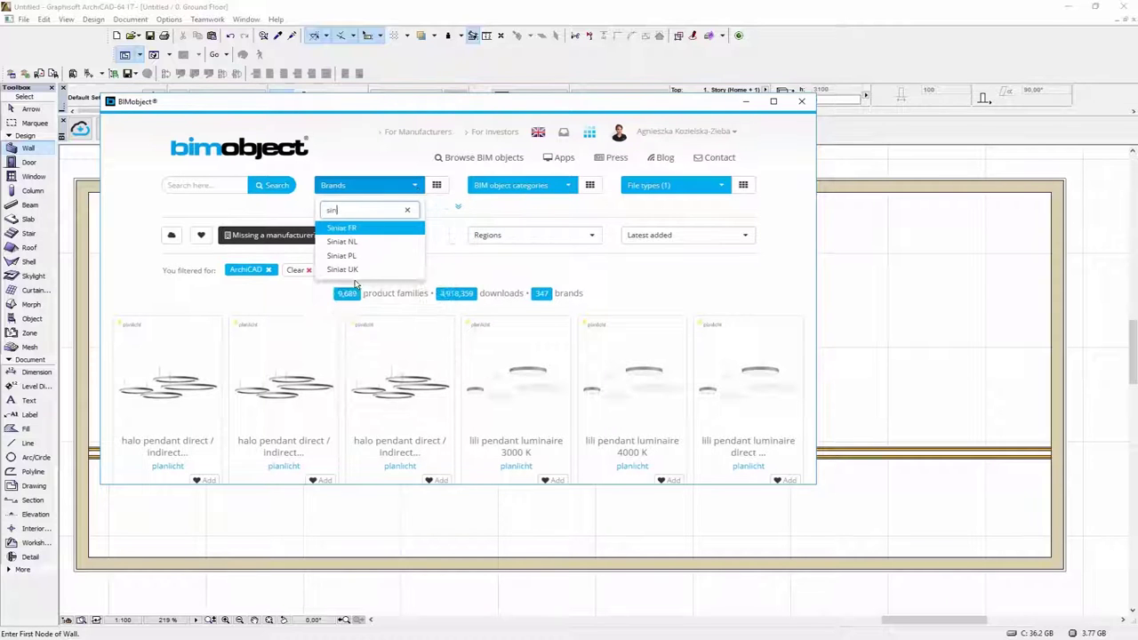
type("ia")
left_click(343, 256)
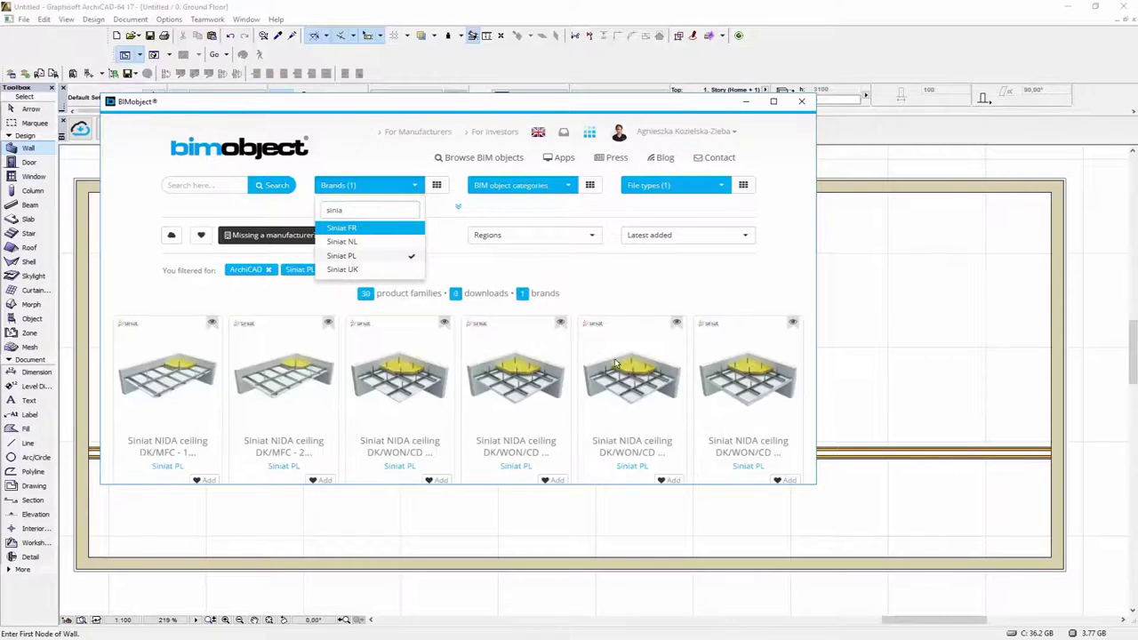
scroll(613, 360, "down", 3)
scroll(627, 346, "down", 3)
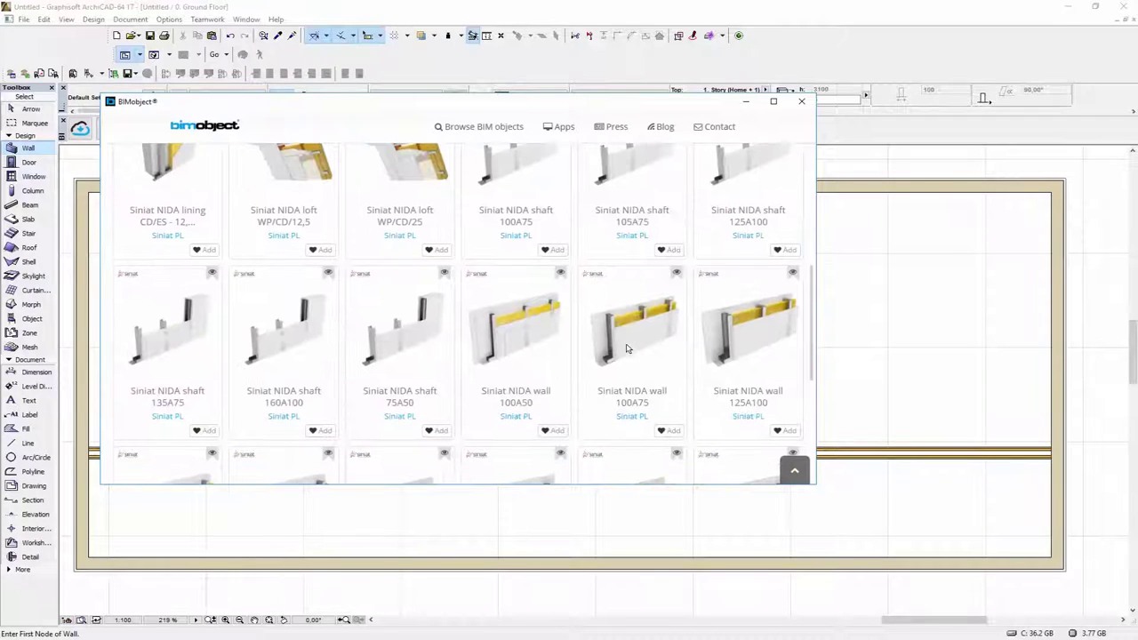
left_click(635, 349)
left_click(541, 391)
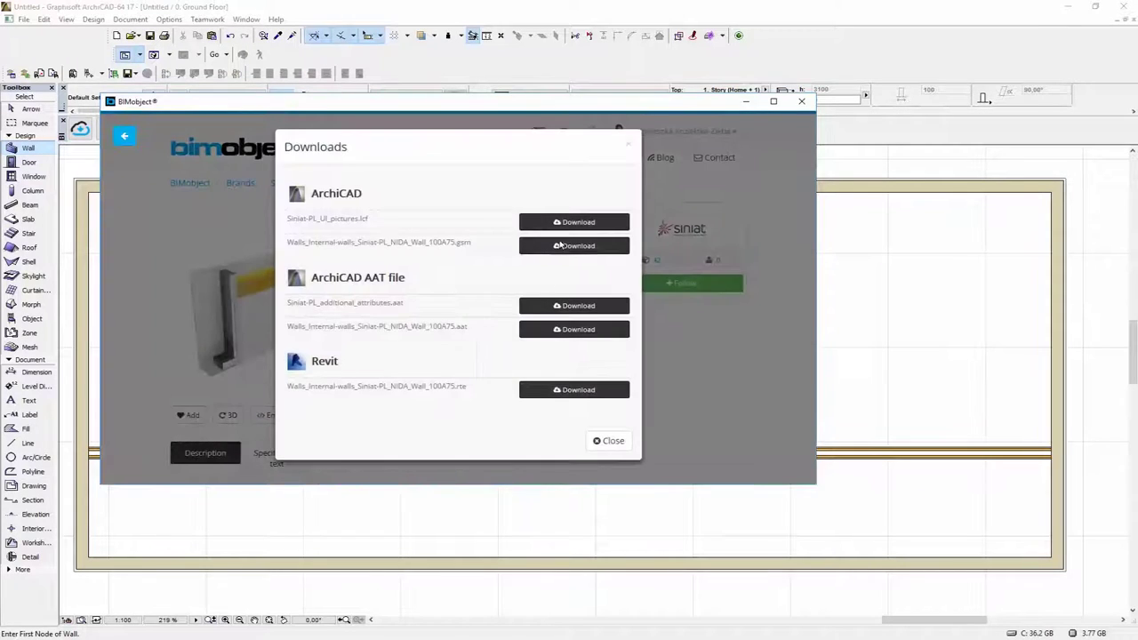
left_click(561, 247)
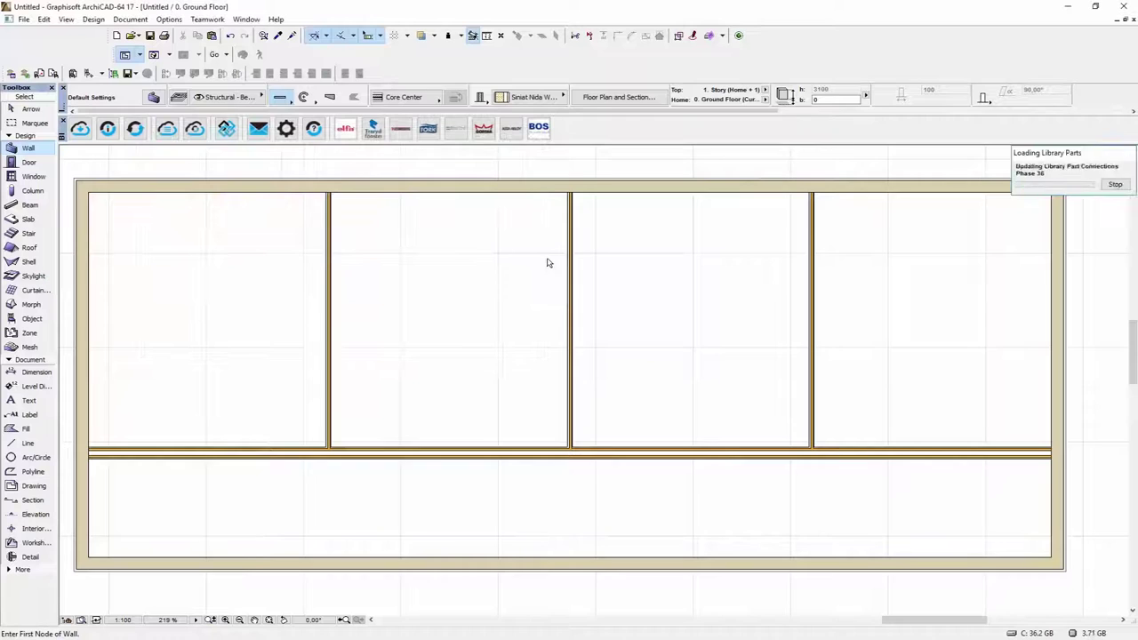
left_click(858, 377)
Step: Open the default settings of the Siniat NIDA 100A75 wall object
scroll(668, 382, "down", 3)
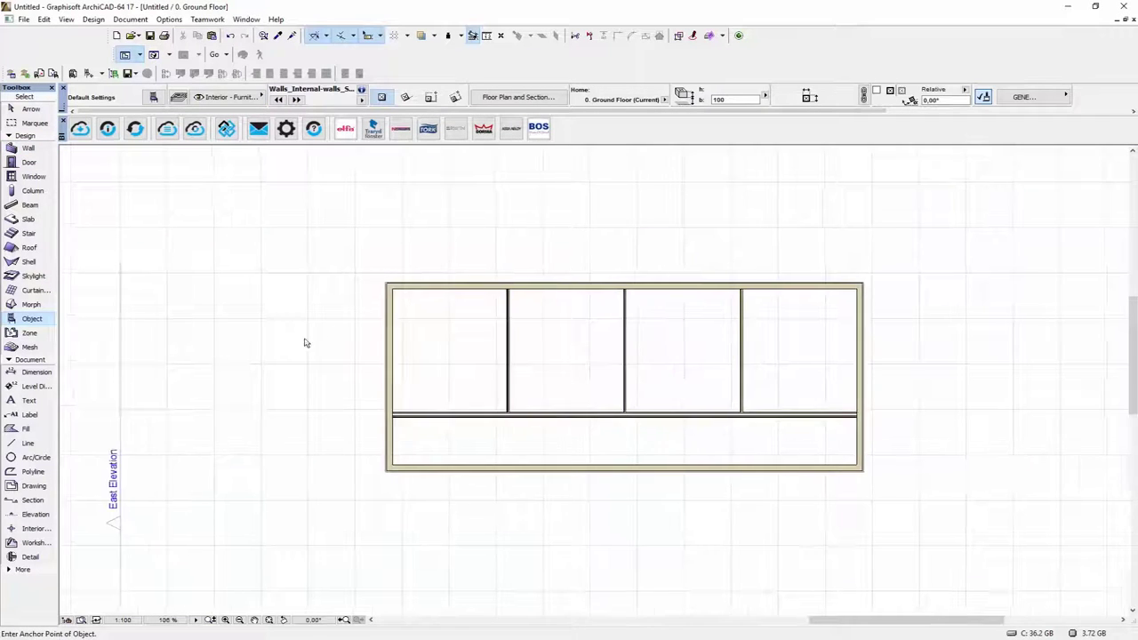
middle_click_drag(266, 331, 383, 313)
double_click(32, 319)
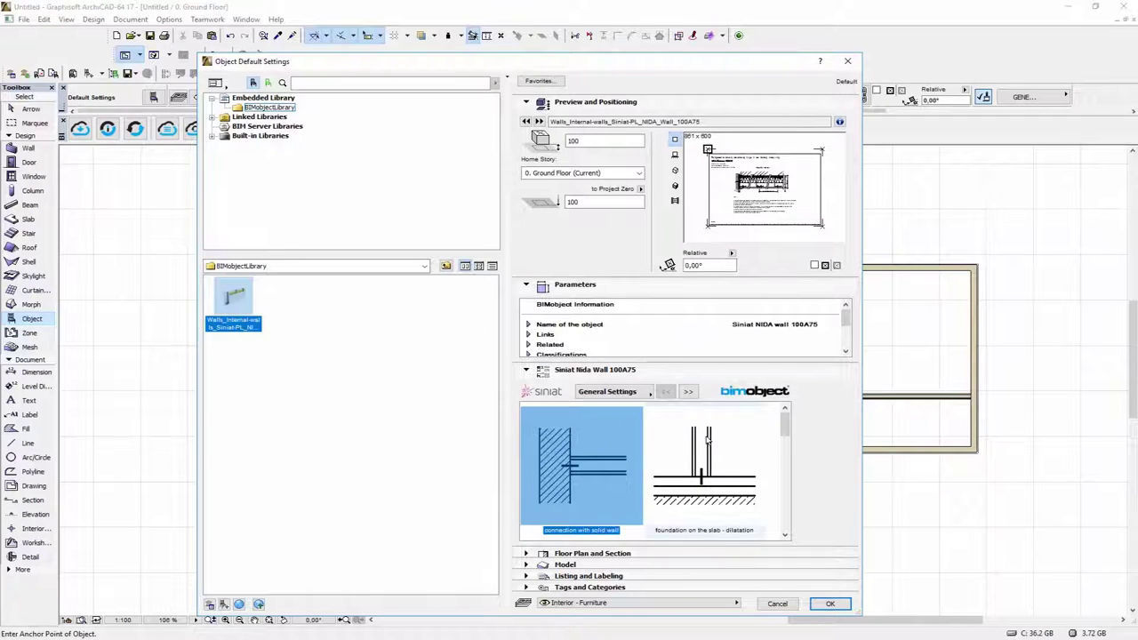
scroll(689, 463, "down", 5)
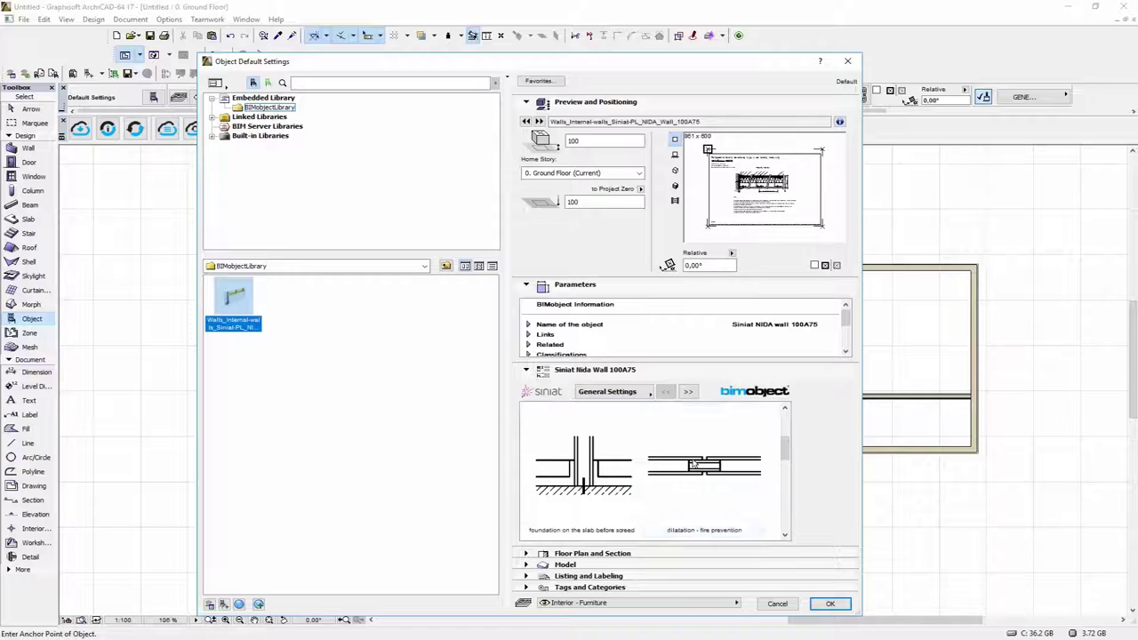
scroll(759, 517, "down", 2)
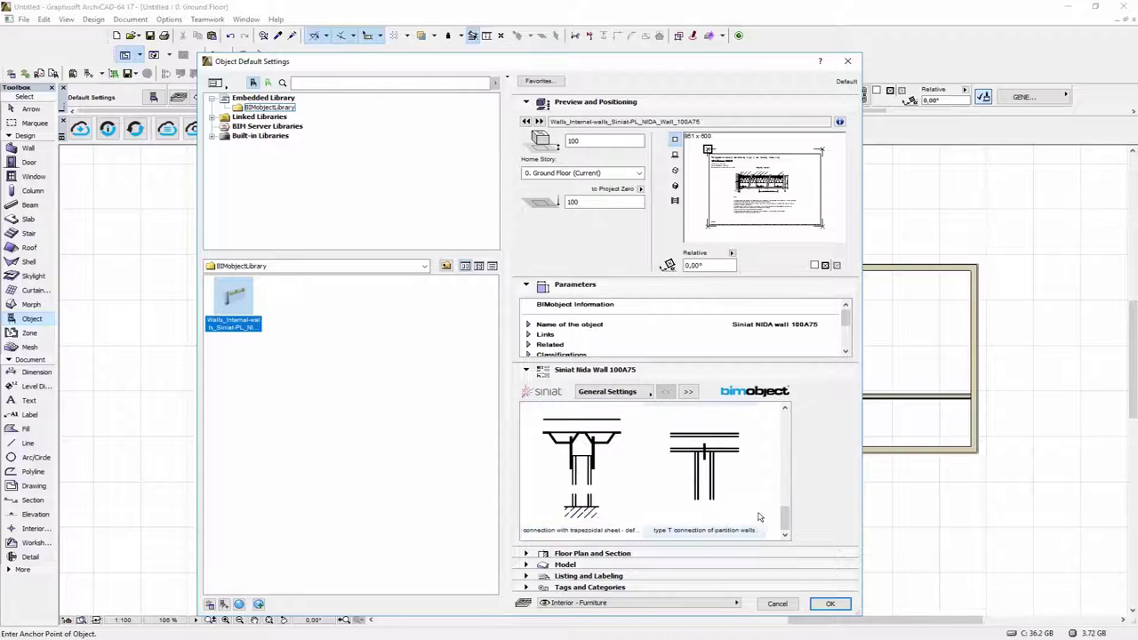
scroll(757, 477, "up", 1)
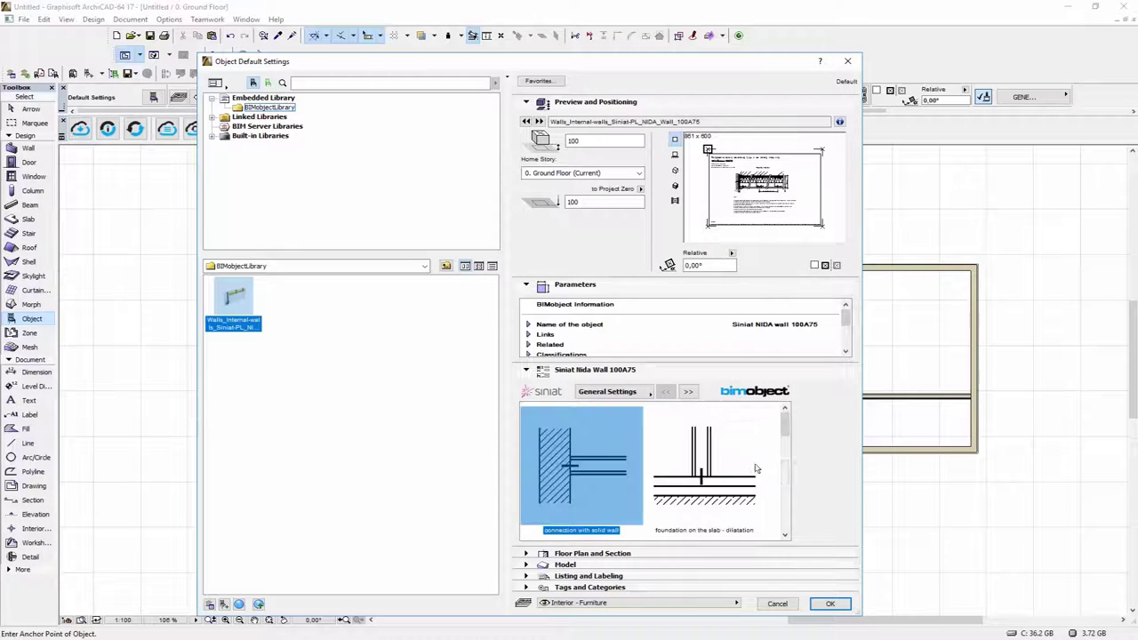
Step: Page through the Siniat panel to its Product Pages and view the Expert web page
left_click(689, 392)
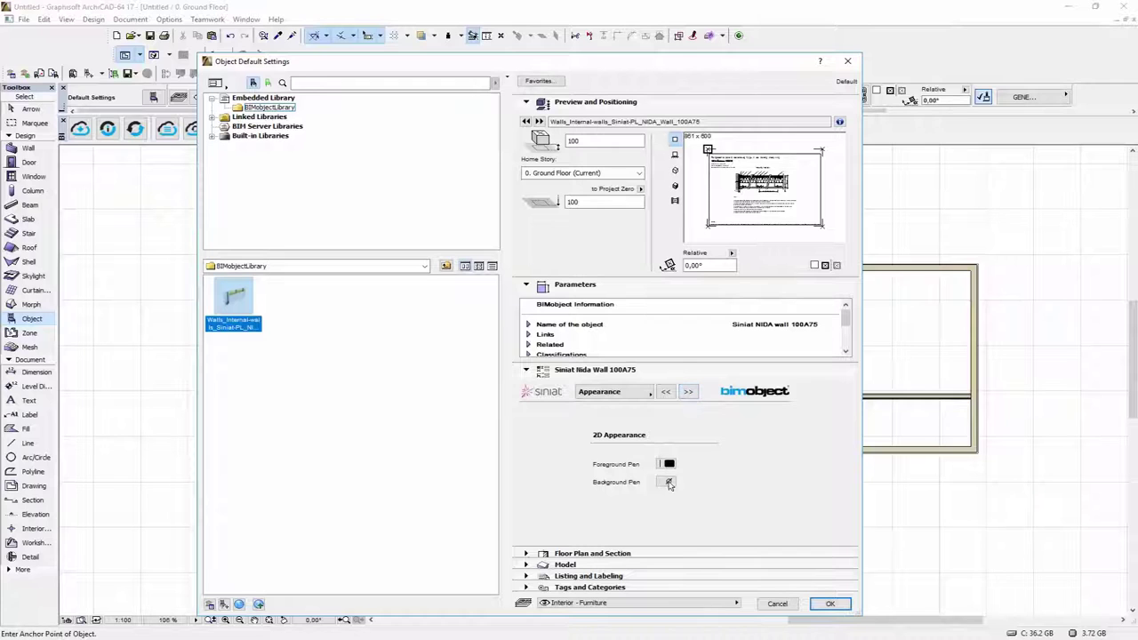
left_click(689, 392)
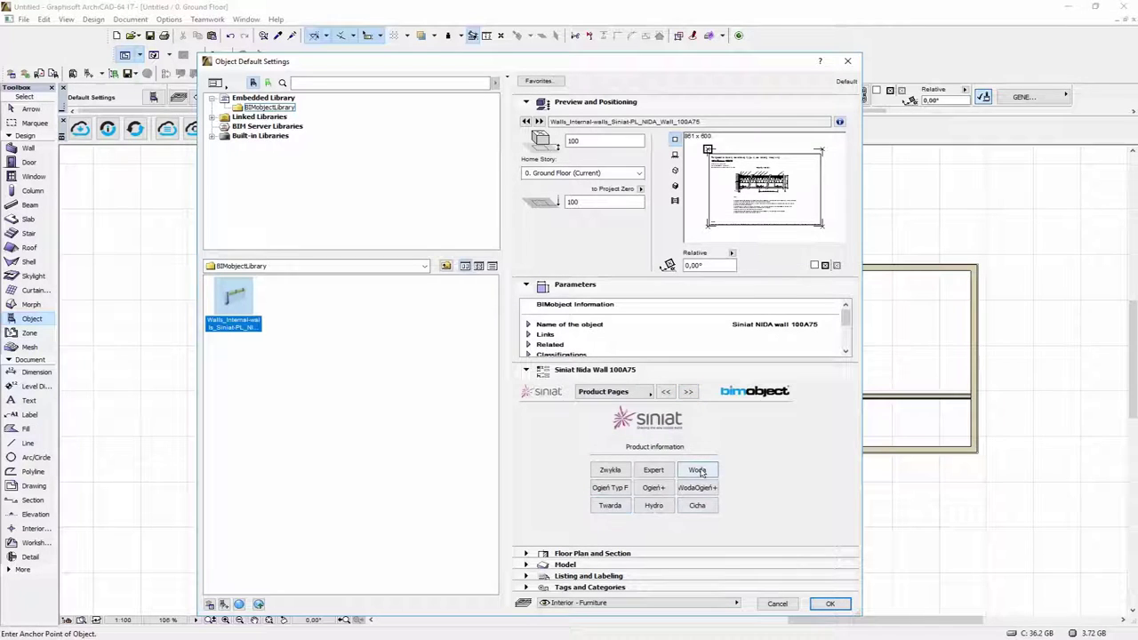
left_click(655, 471)
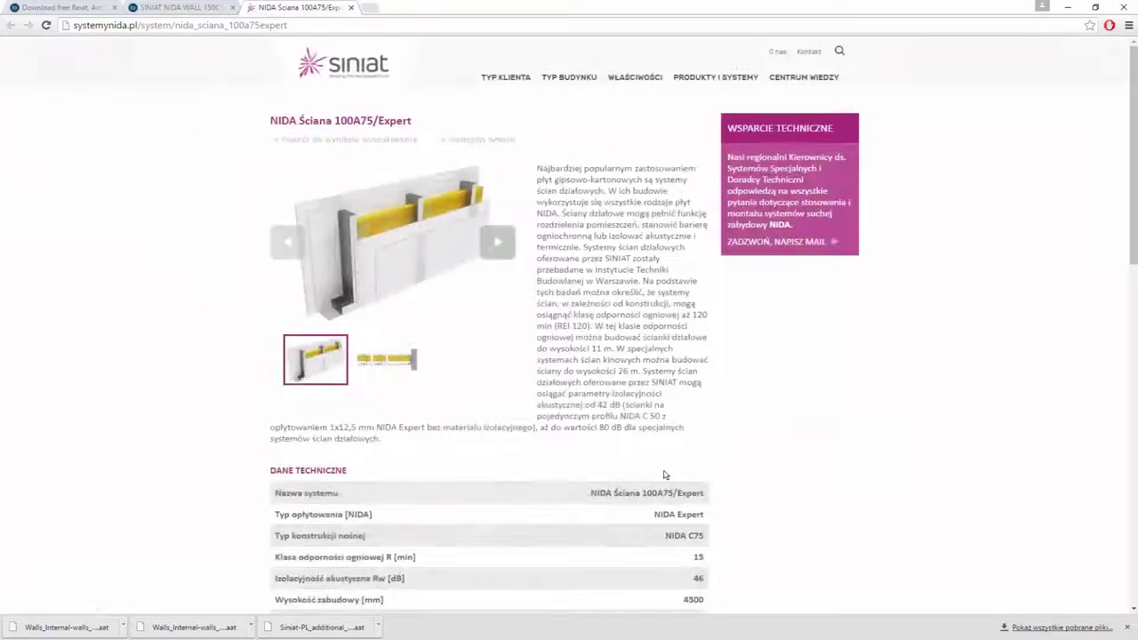
left_click(1067, 5)
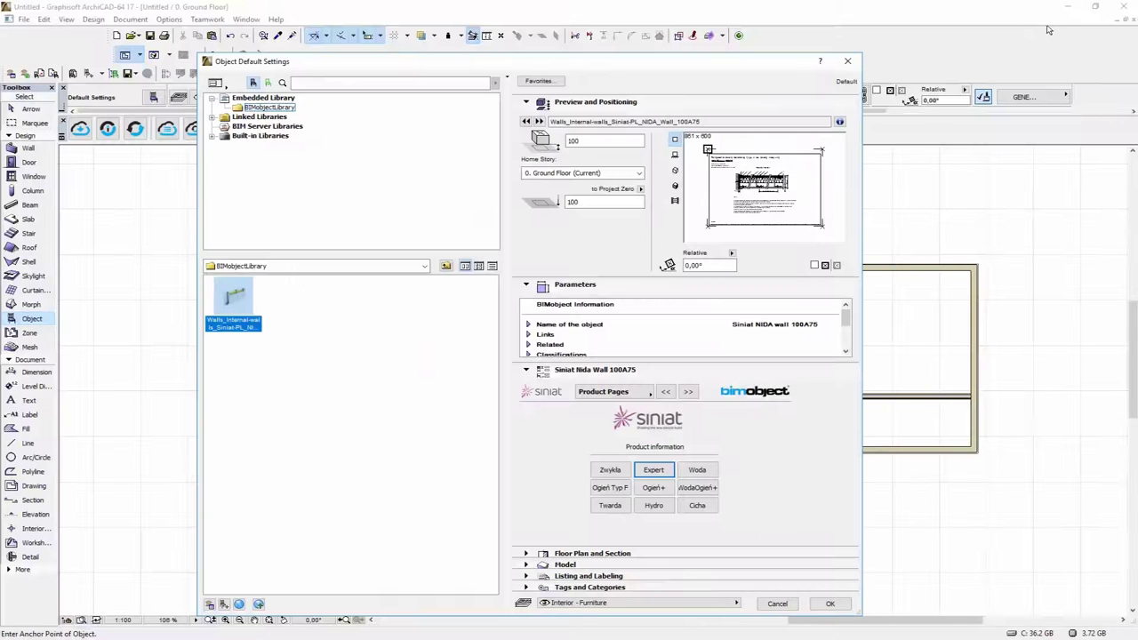
Step: Advance to the Information page, accept the object settings, and zoom into its wall-connection detail
left_click(691, 392)
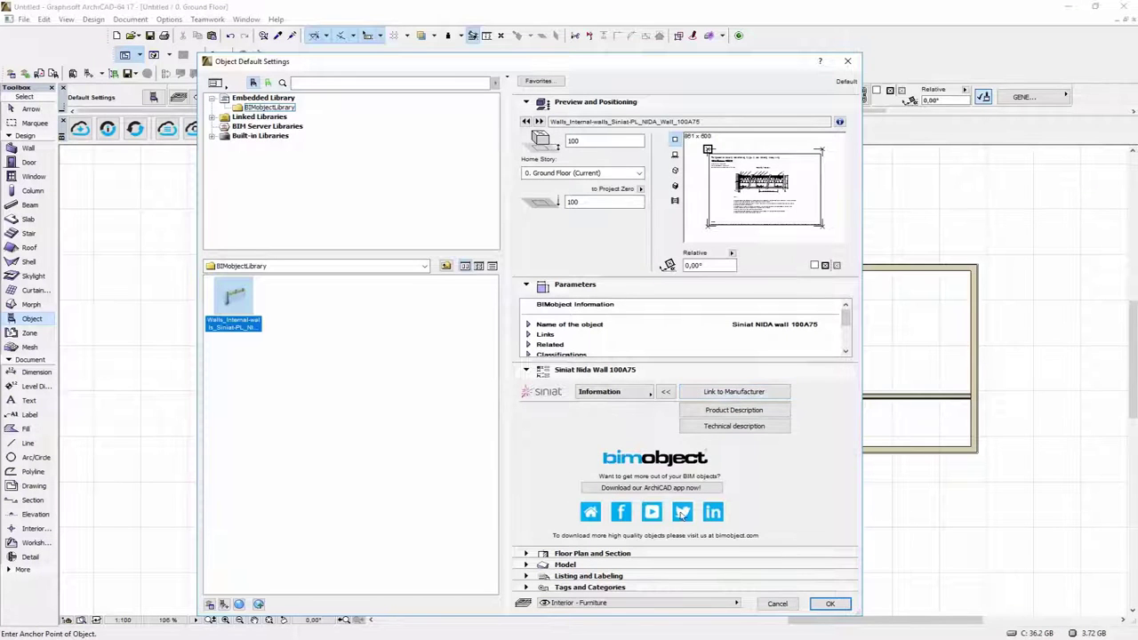
left_click(830, 604)
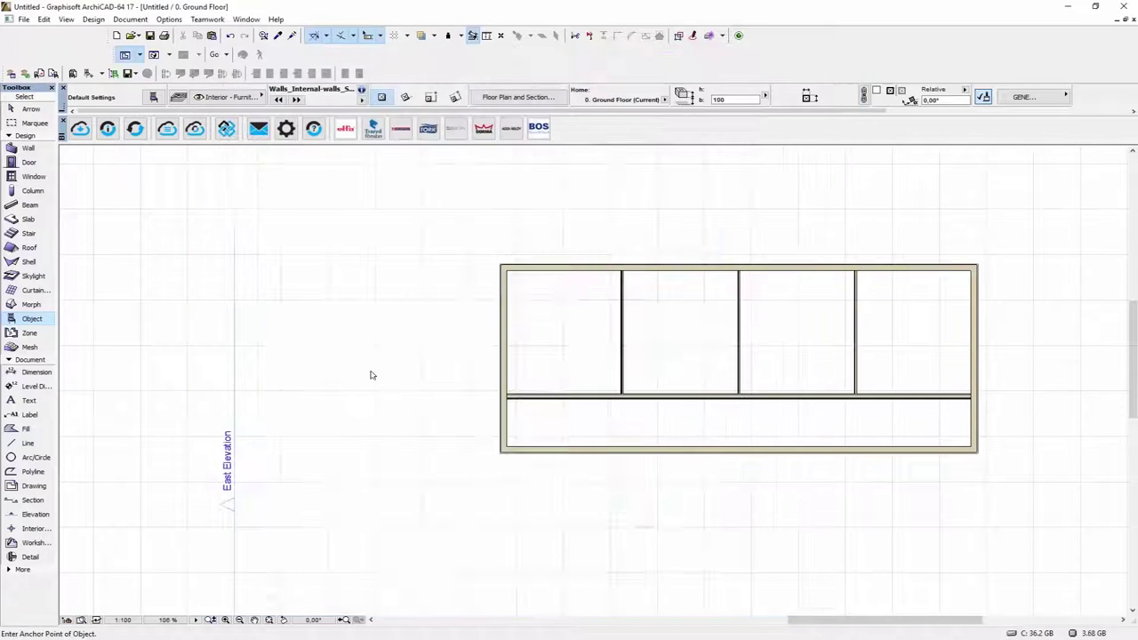
scroll(325, 356, "up", 5)
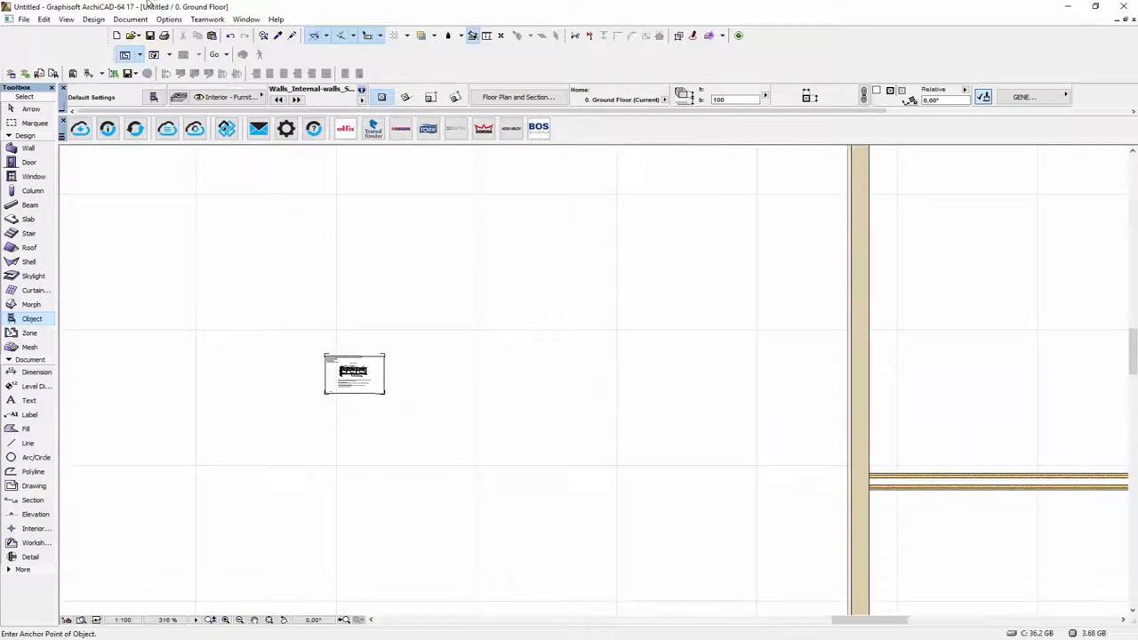
scroll(376, 371, "up", 4)
scroll(382, 384, "up", 4)
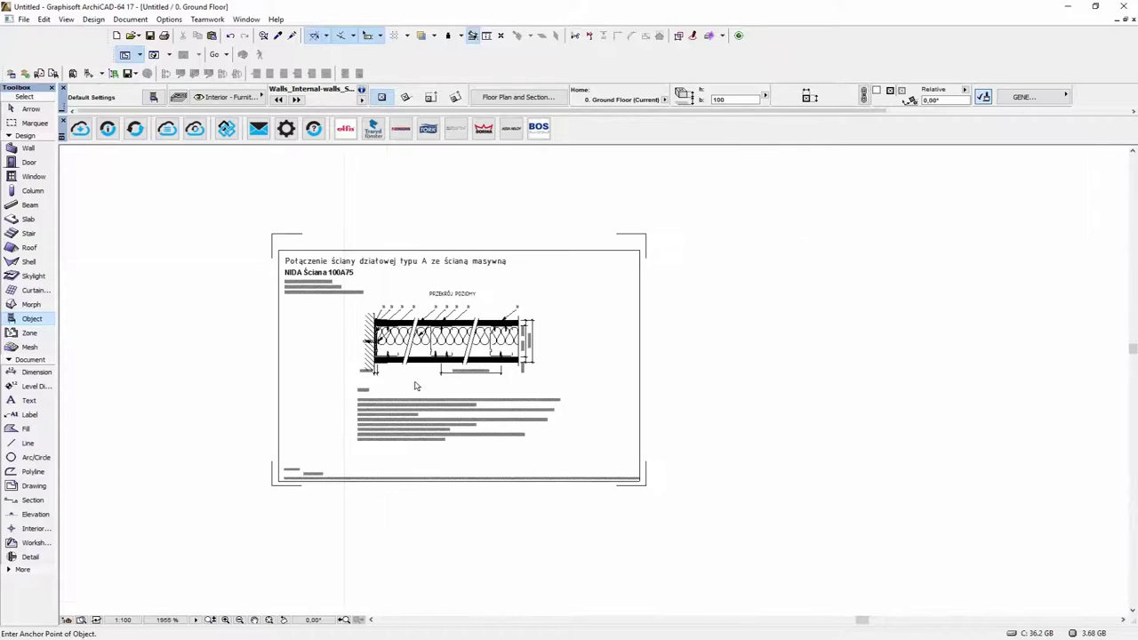
scroll(393, 326, "up", 4)
scroll(421, 328, "down", 1)
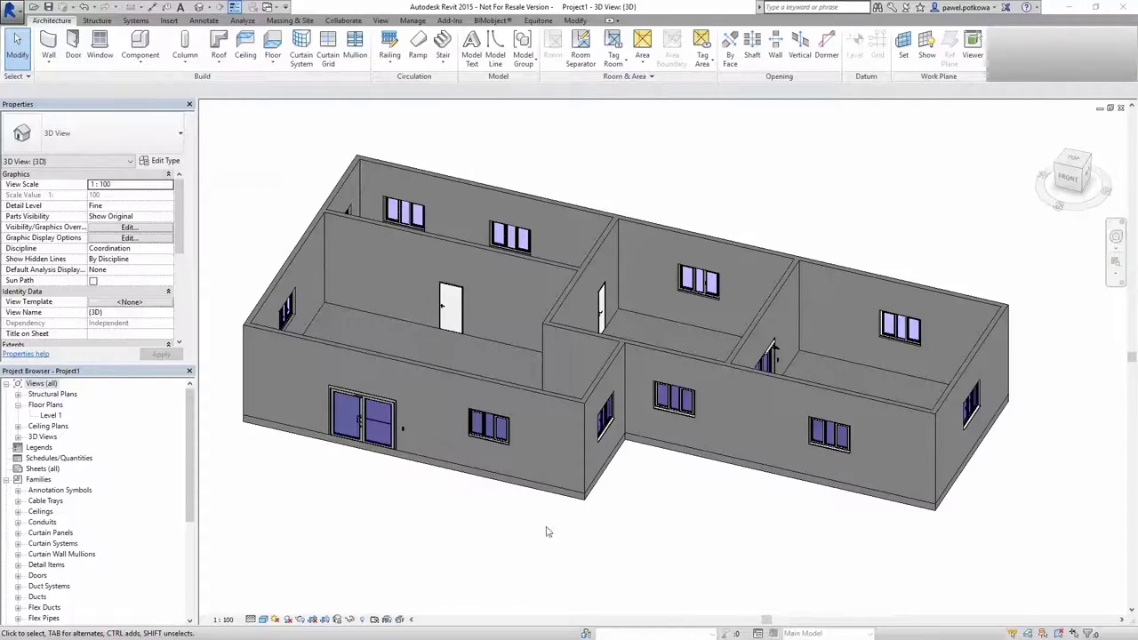
Step: Switch from the 3D house view to the Level 1 plan and launch BIMobject Browse
middle_click_drag(503, 530, 483, 563, "shift")
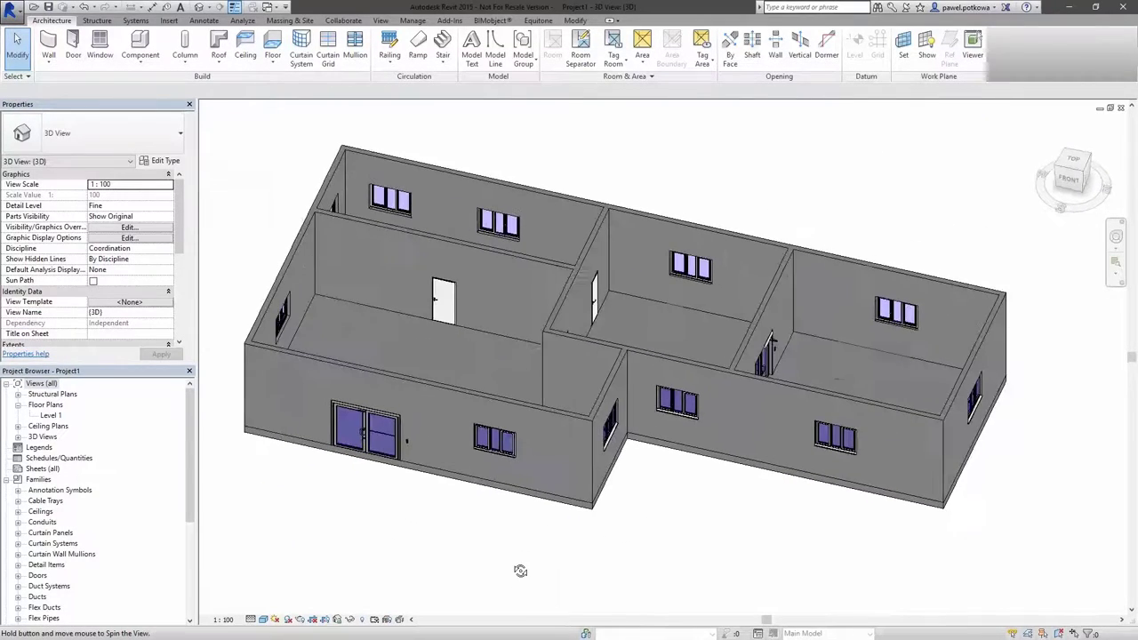
double_click(50, 415)
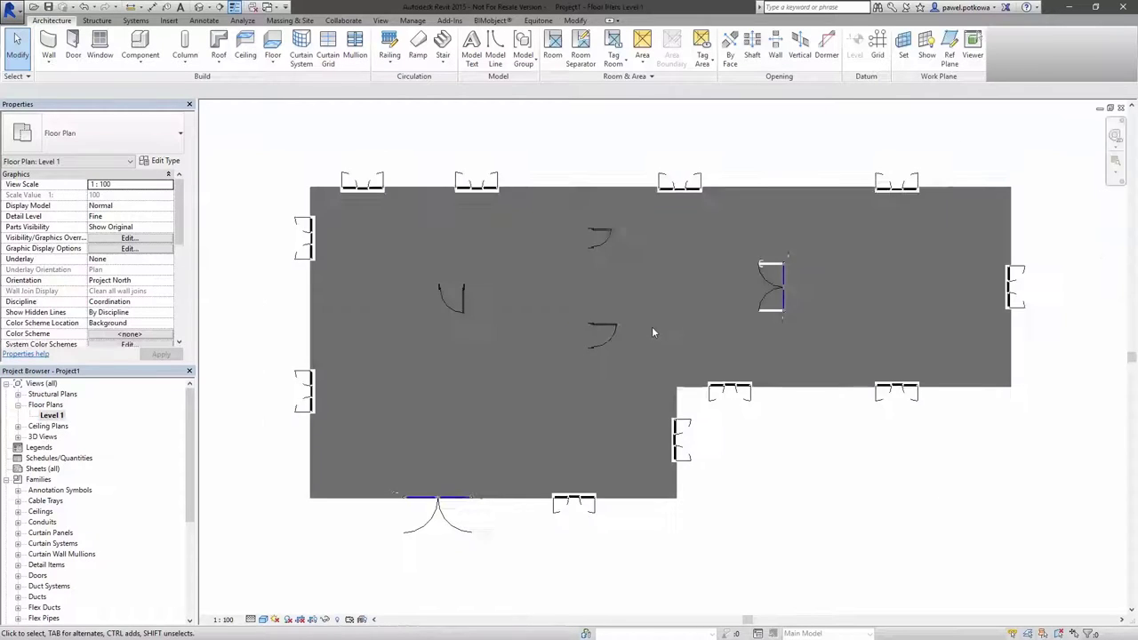
left_click(492, 20)
left_click(15, 44)
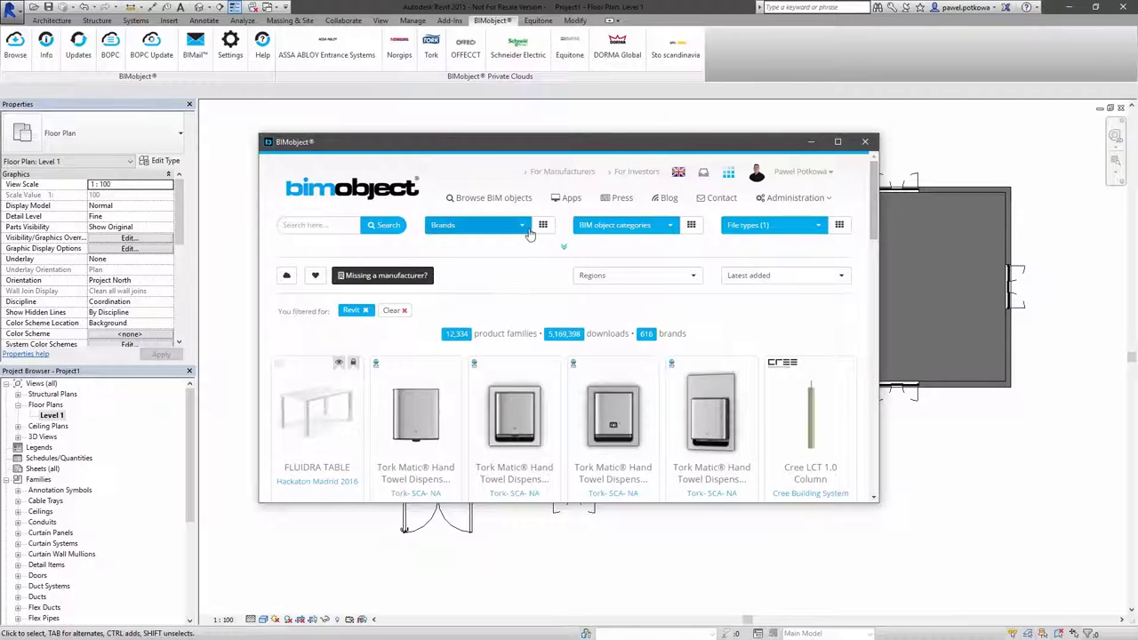
Step: Filter the catalogue to Siniat PL and download the Siniat NIDA wall 150A100 Revit .rte file
left_click(526, 229)
type("siniat")
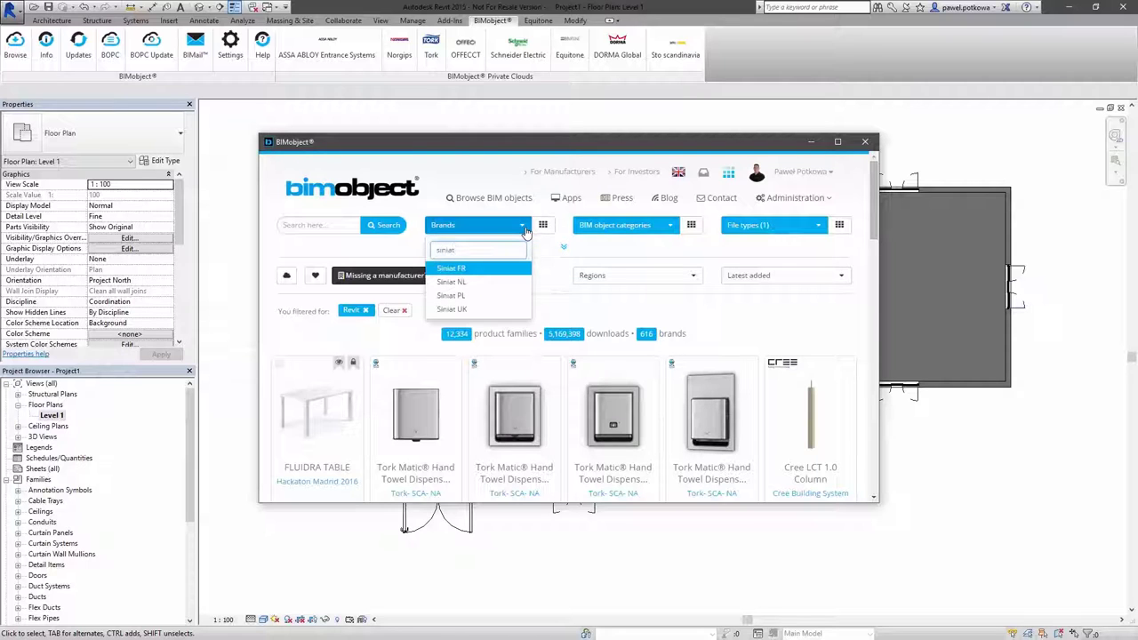
left_click(463, 296)
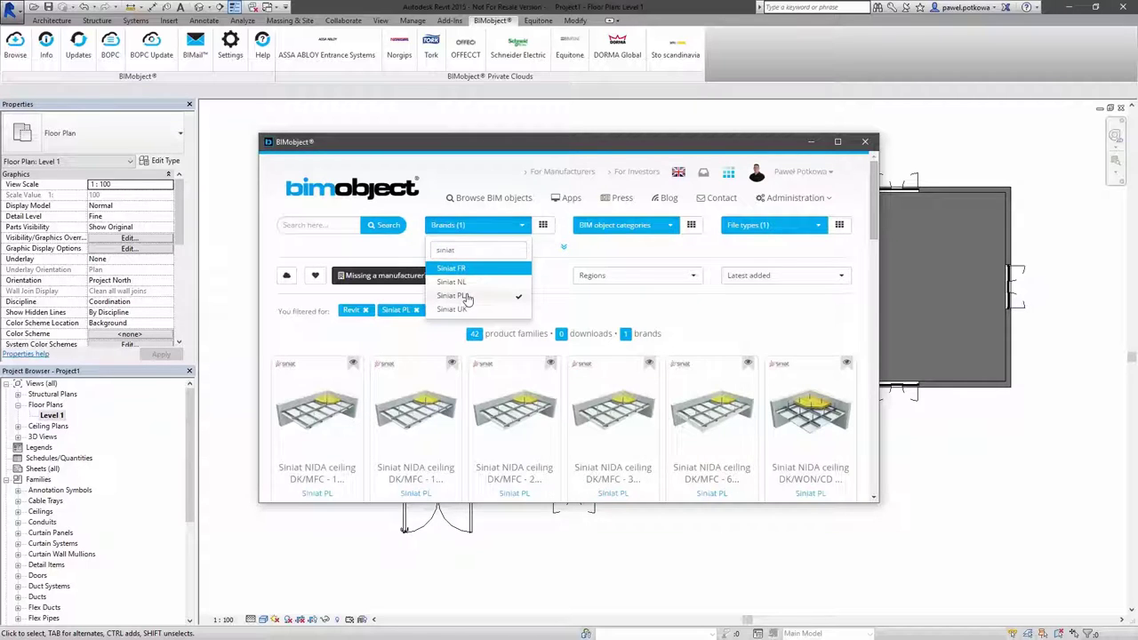
left_click(730, 337)
scroll(730, 337, "down", 5)
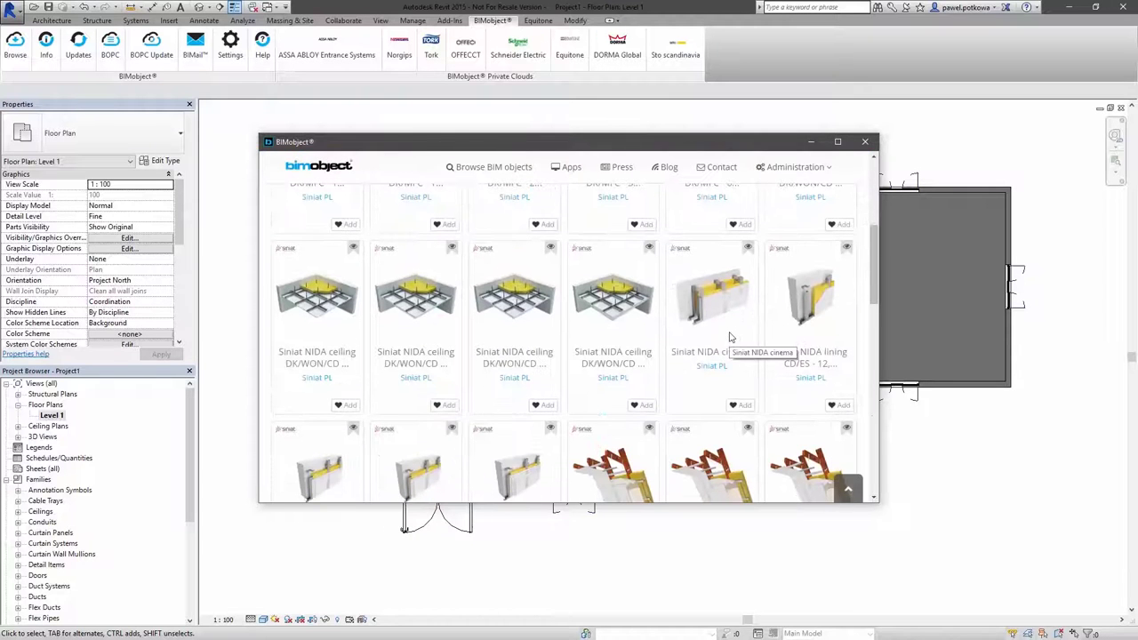
scroll(730, 343, "down", 5)
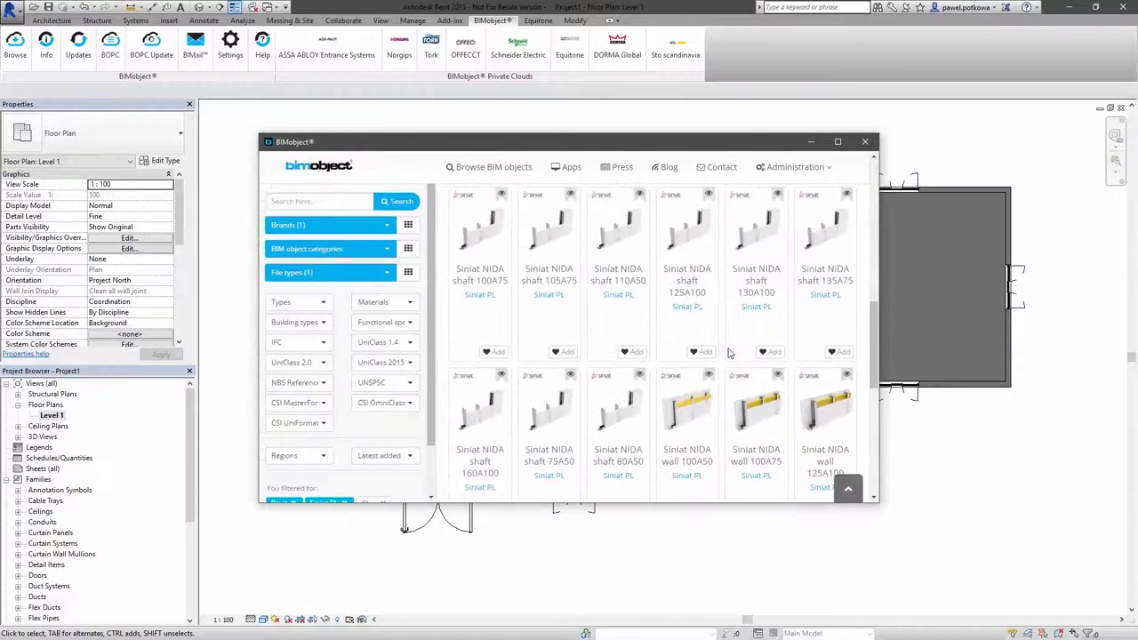
scroll(729, 354, "down", 3)
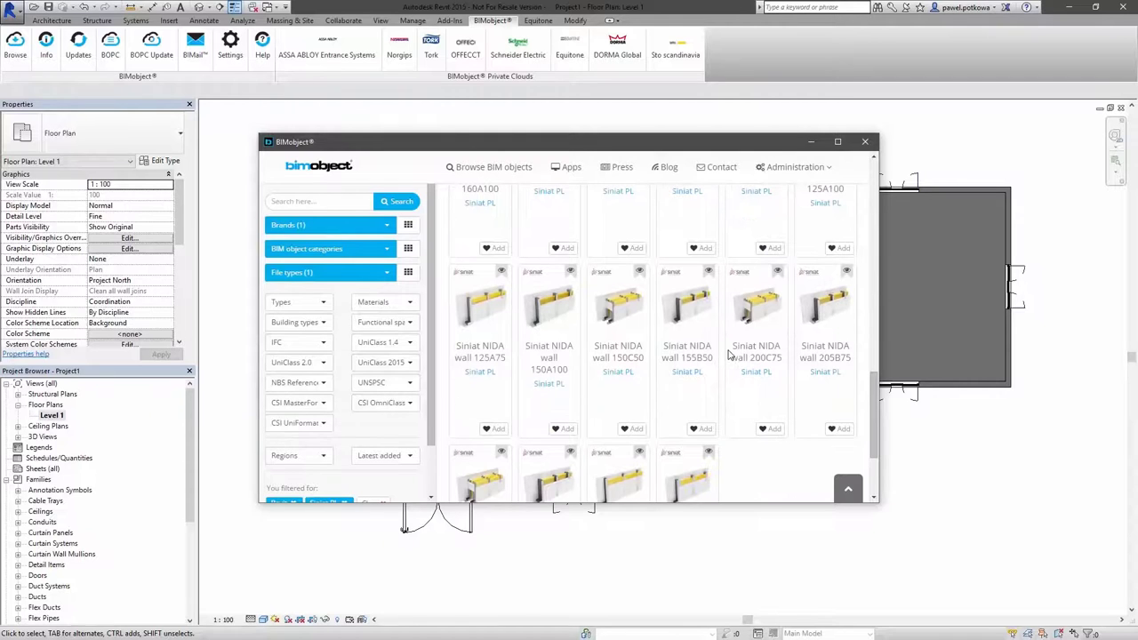
left_click(553, 311)
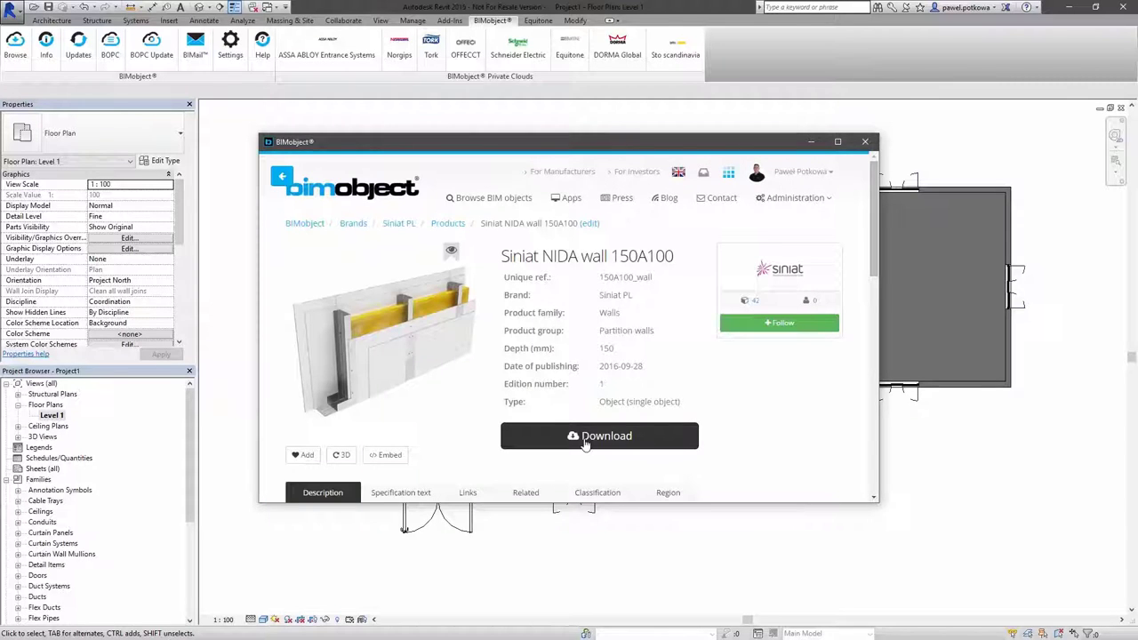
left_click(585, 438)
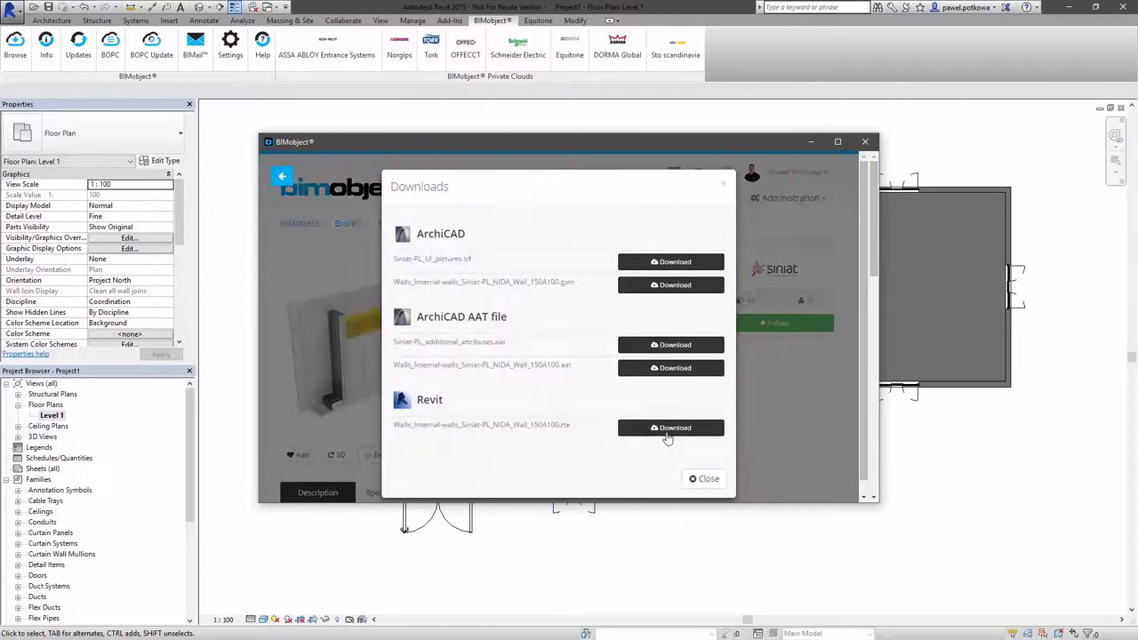
left_click(671, 428)
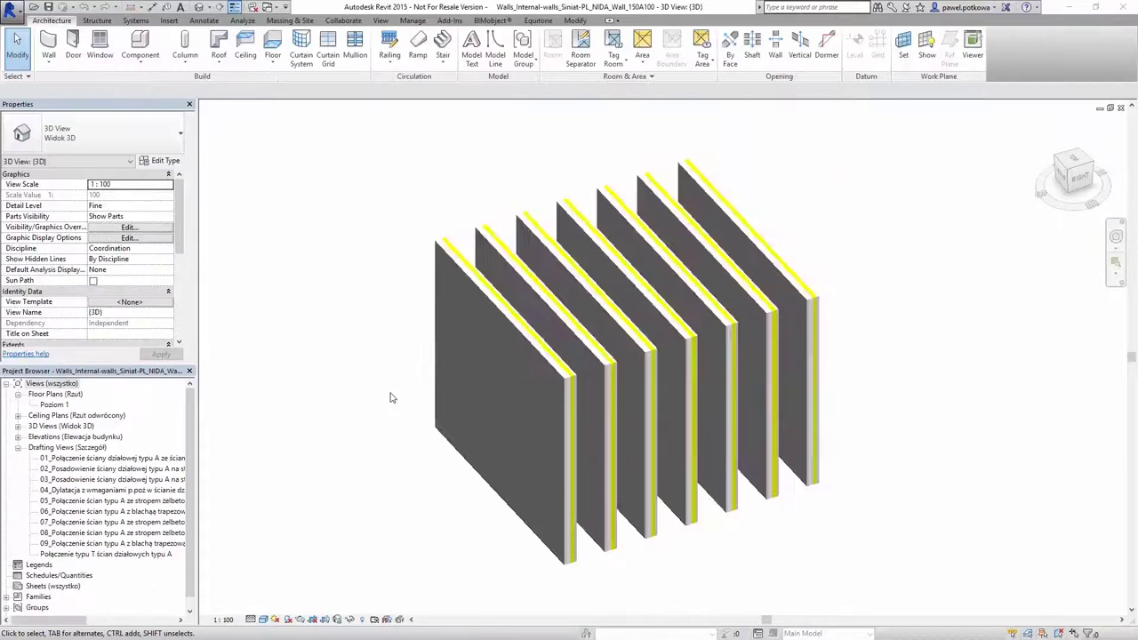
Step: Orbit the seven wall samples in 3D, then open the Poziom 1 floor plan
middle_click_drag(389, 397, 680, 389, "shift")
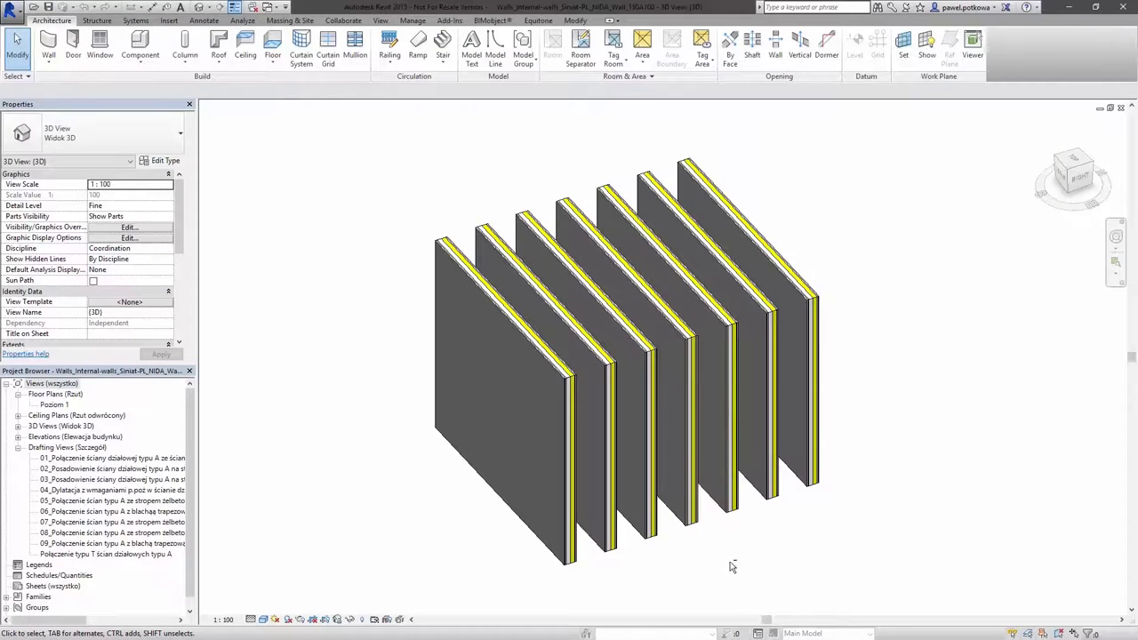
mouse_move(733, 566)
middle_mouse_down("shift")
mouse_move(803, 559)
mouse_move(733, 570)
middle_mouse_up("shift")
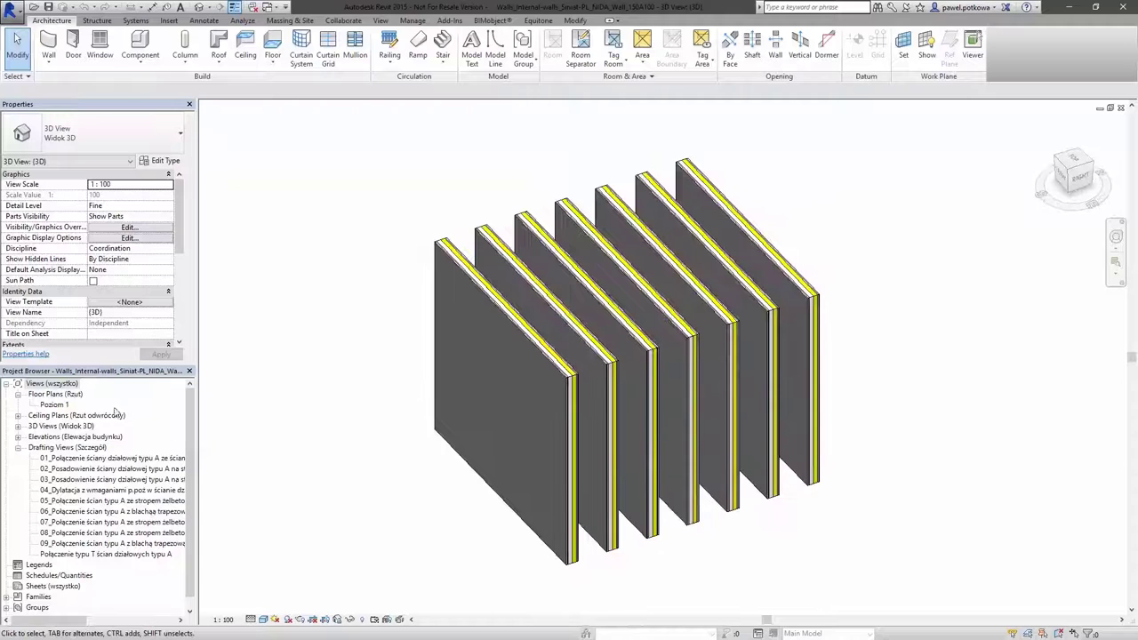
double_click(53, 405)
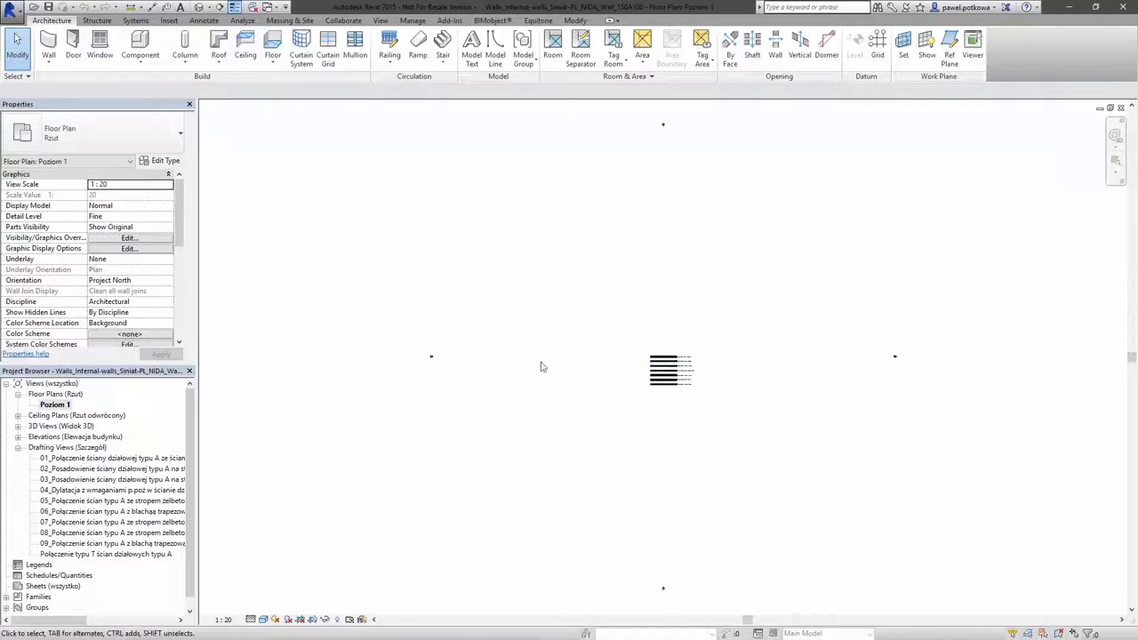
Step: Open Siniat drafting details 01, 02 and 03 in turn from Drafting Views
scroll(711, 384, "up", 8)
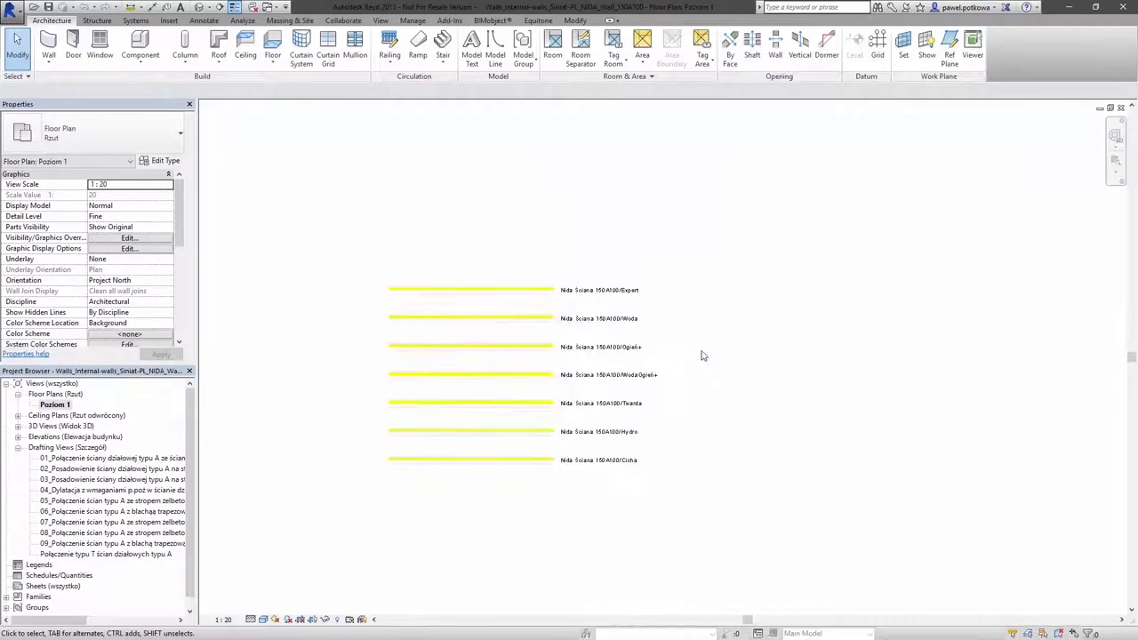
scroll(373, 445, "up", 2)
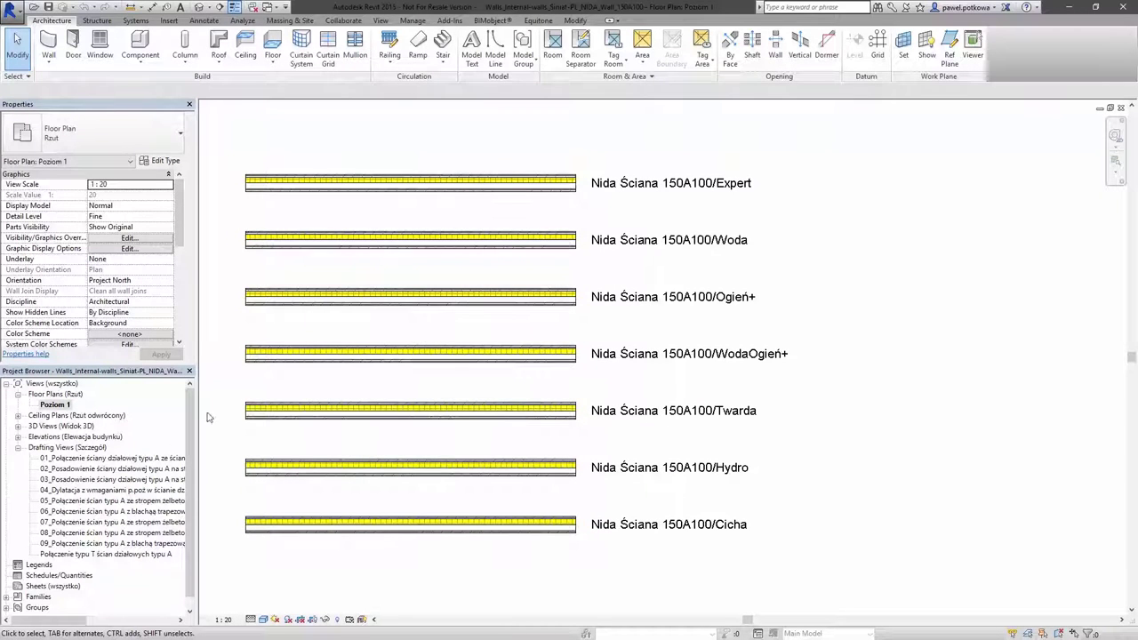
double_click(107, 458)
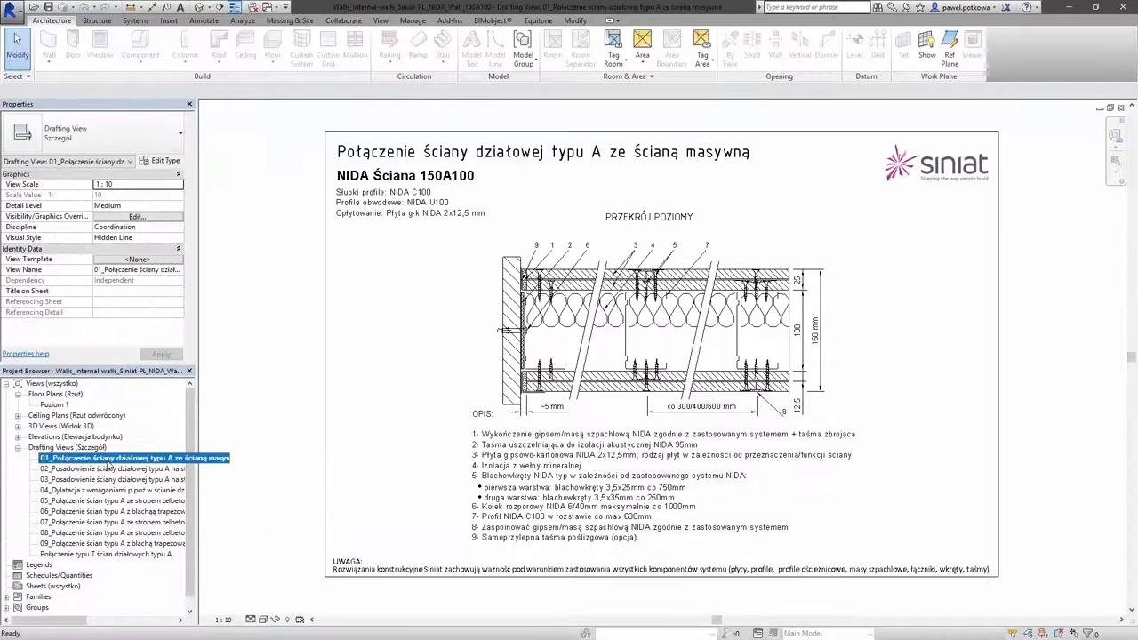
double_click(113, 468)
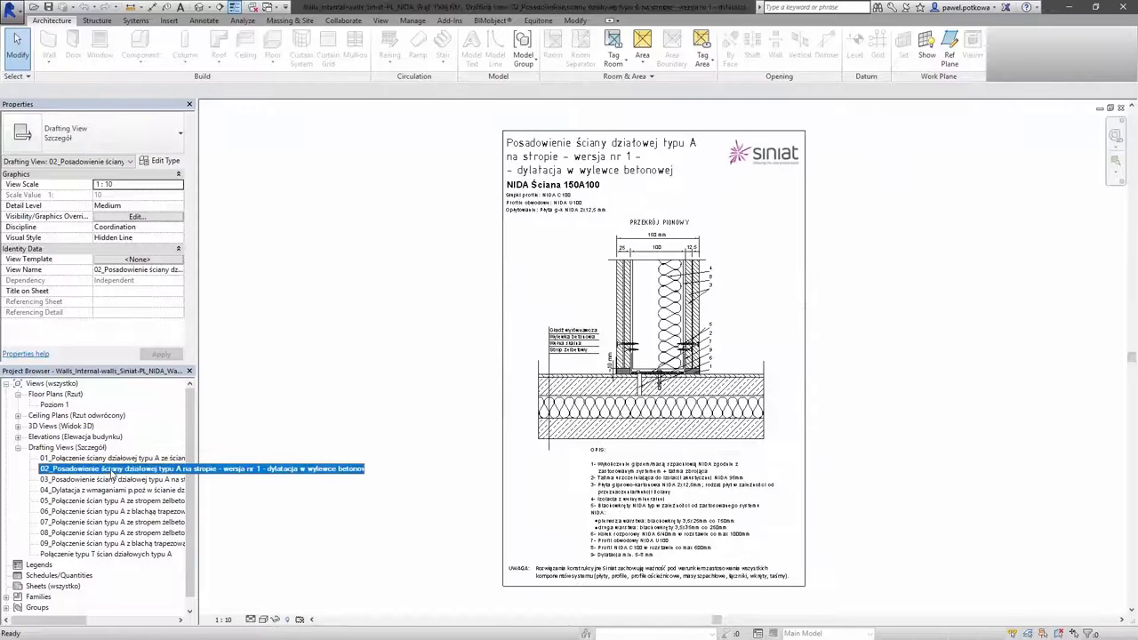
double_click(110, 480)
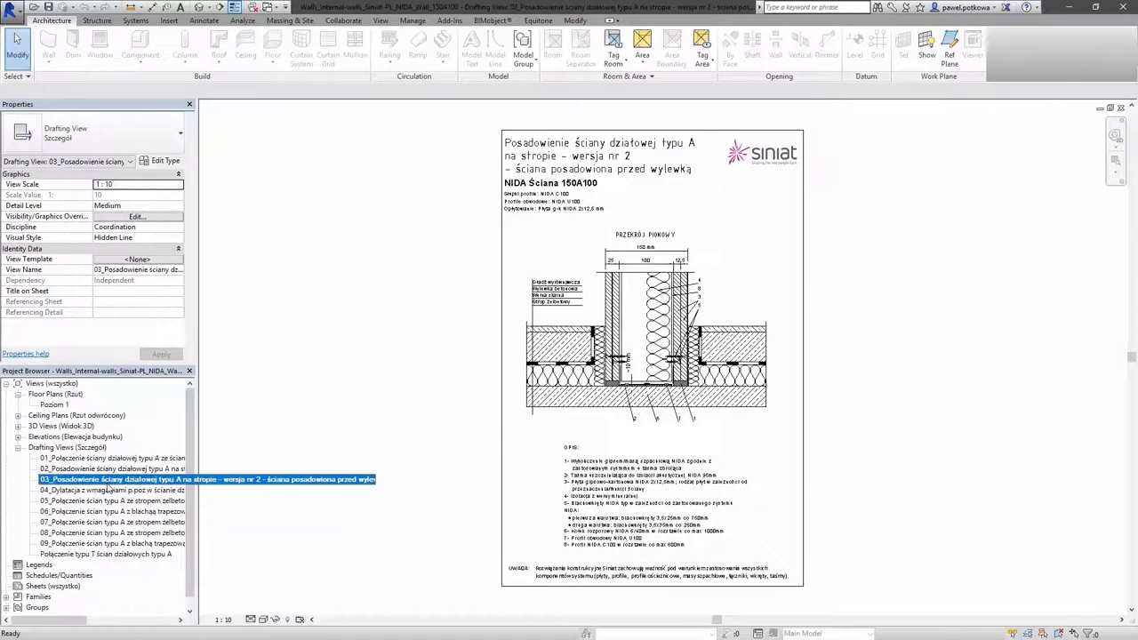
left_click(272, 7)
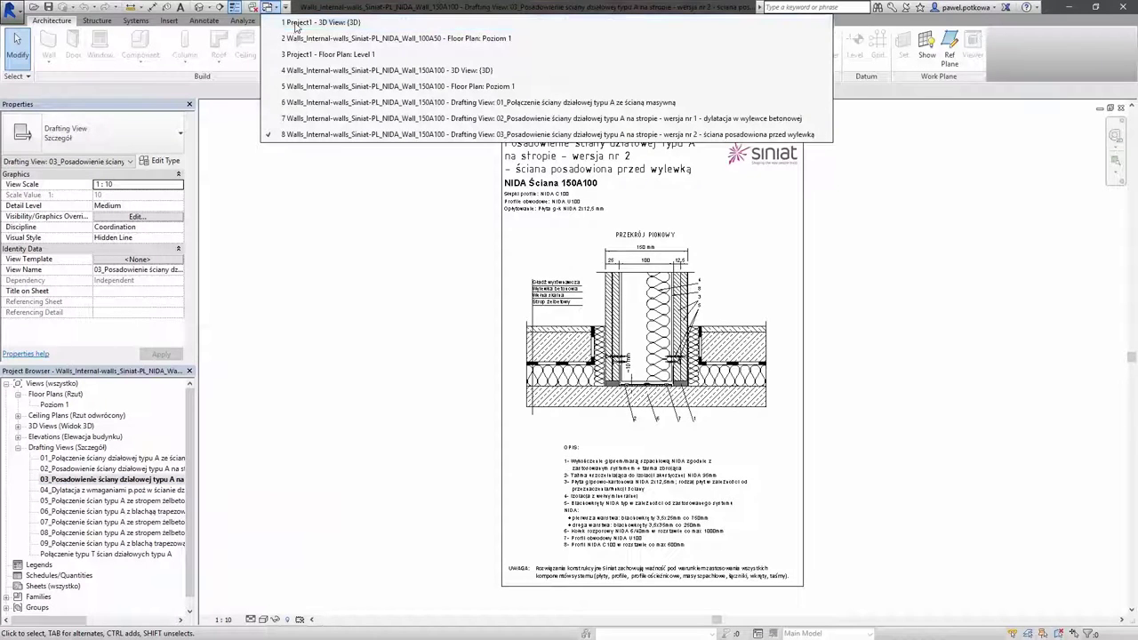
Step: Transfer all project standards from the Siniat NIDA wall file into Project1, overwriting duplicate types
left_click(296, 23)
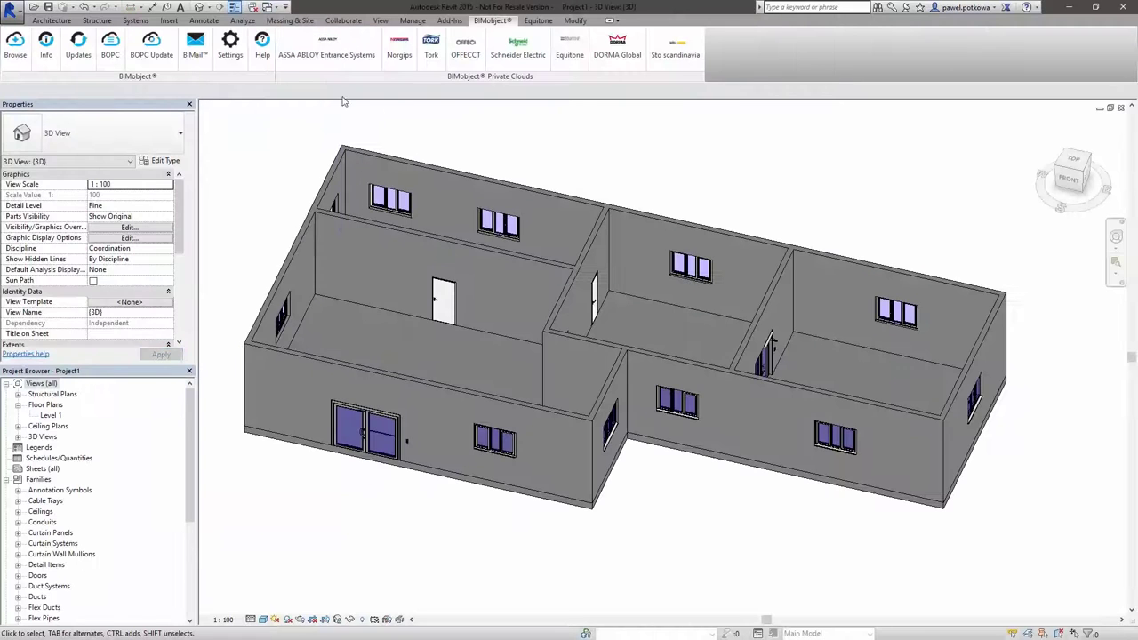
left_click(412, 21)
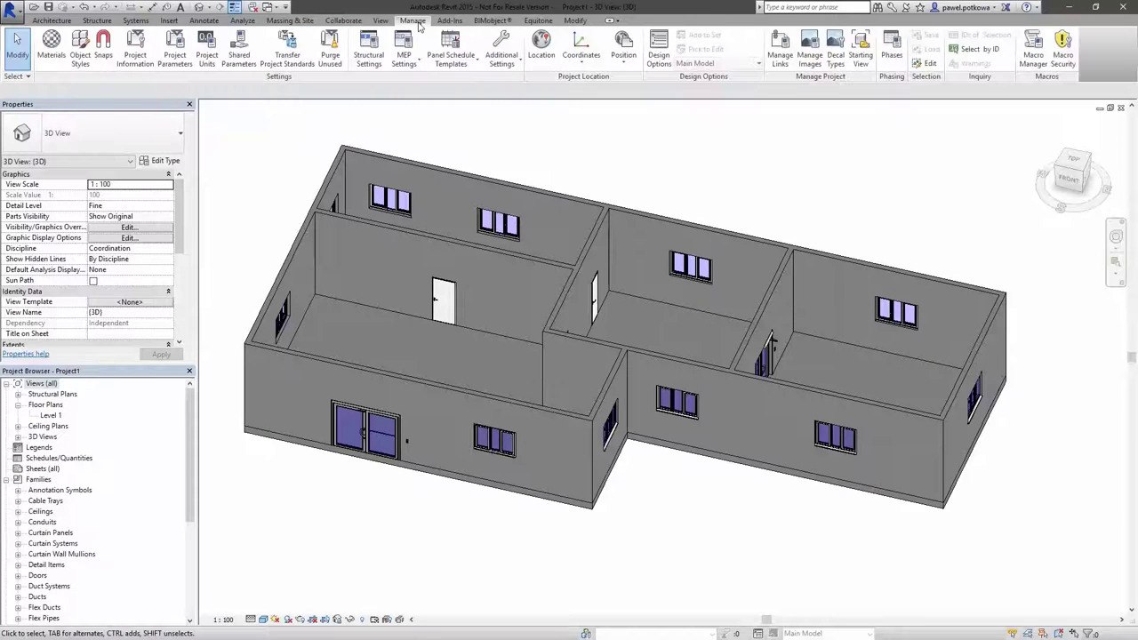
left_click(287, 48)
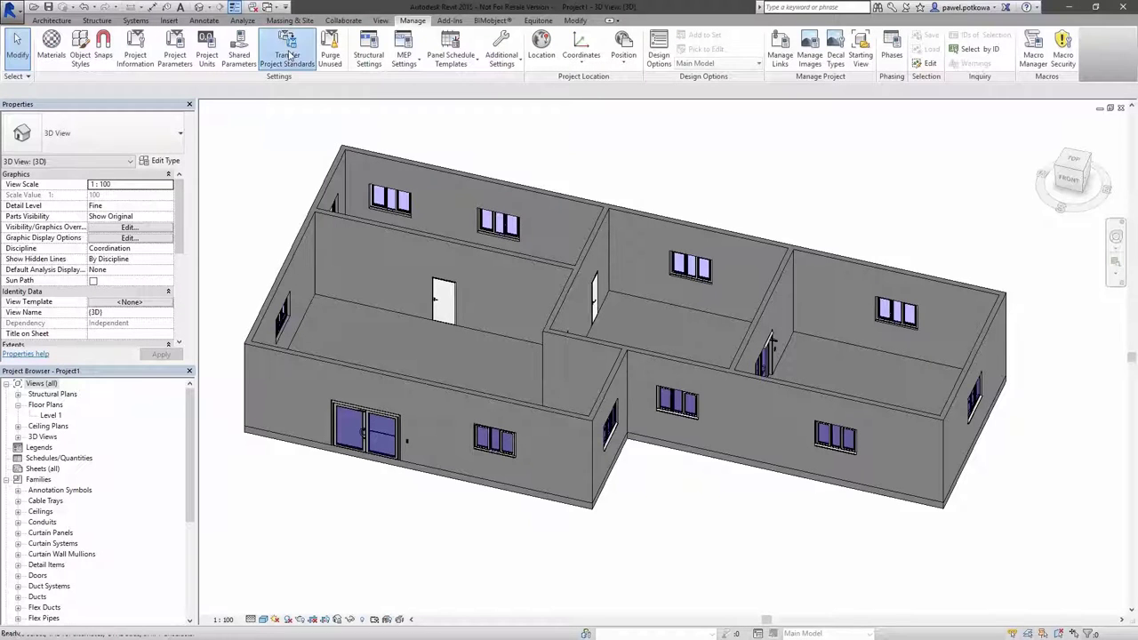
left_click(602, 239)
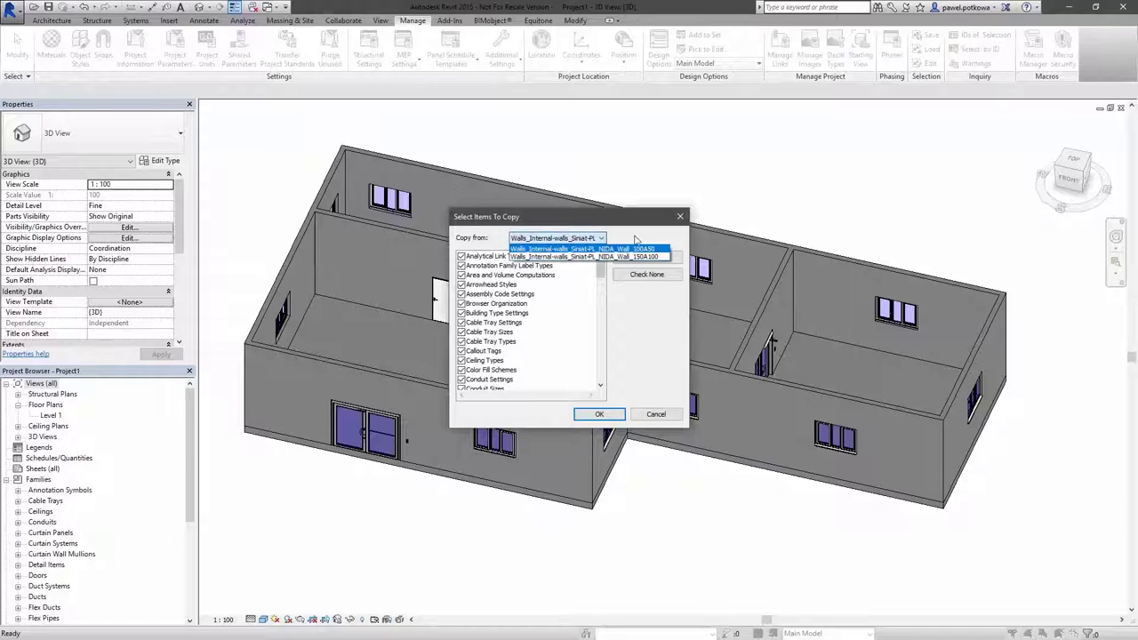
left_click(646, 250)
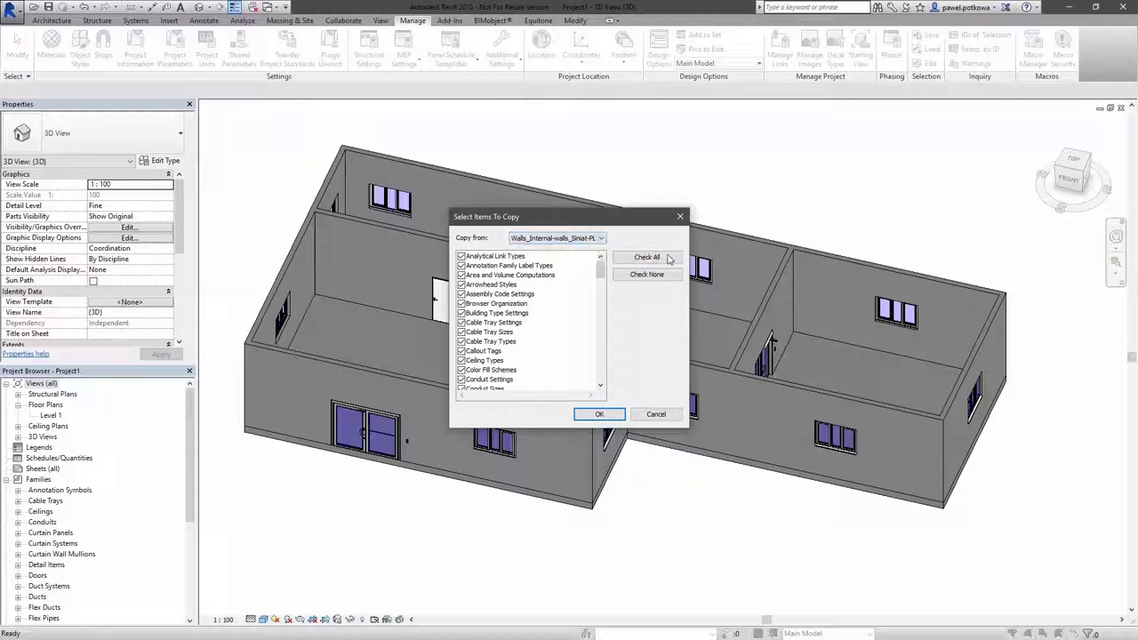
left_click(602, 239)
left_click(636, 259)
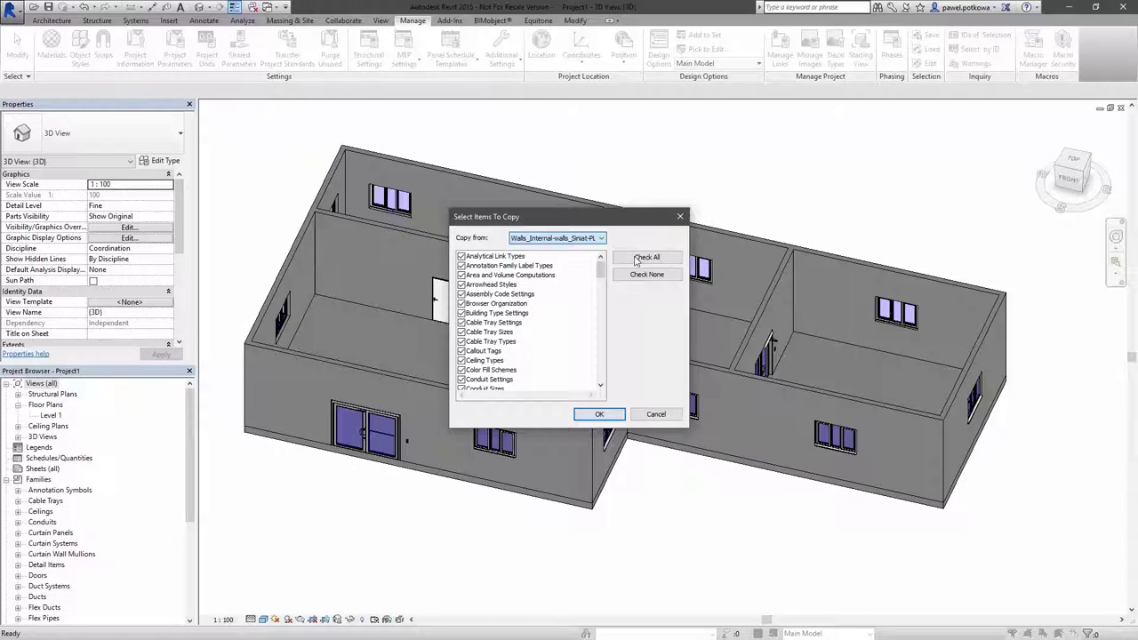
left_click(600, 414)
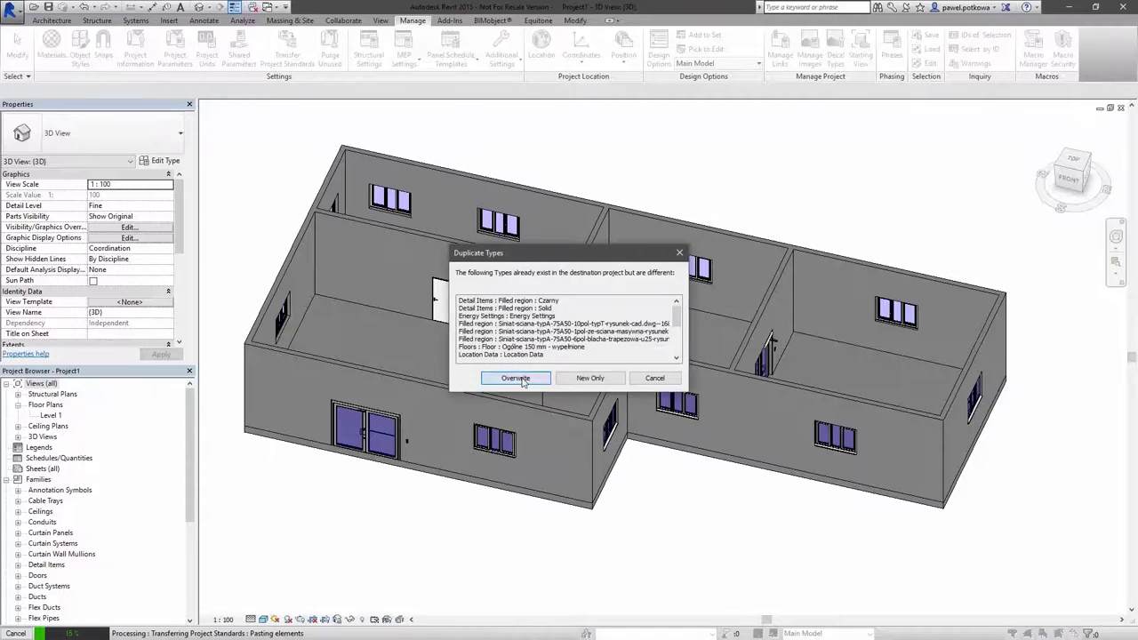
left_click(523, 380)
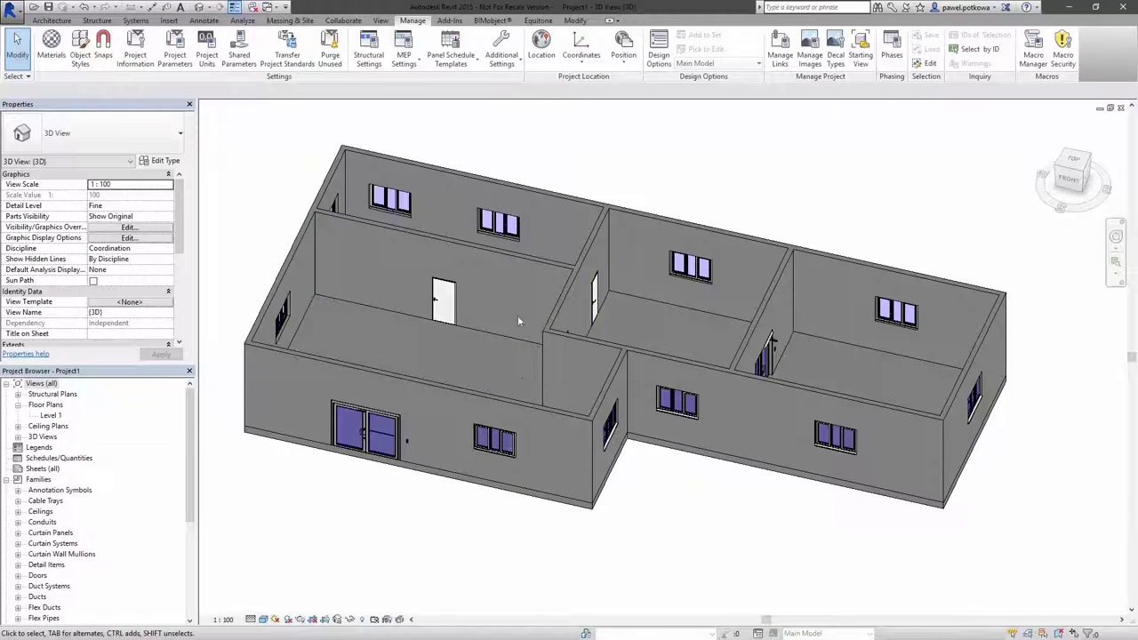
Step: Make the long door wall NIDA Ściana 150A100/Ogień+, and the two cross walls Cicha and Expert
left_click(511, 256)
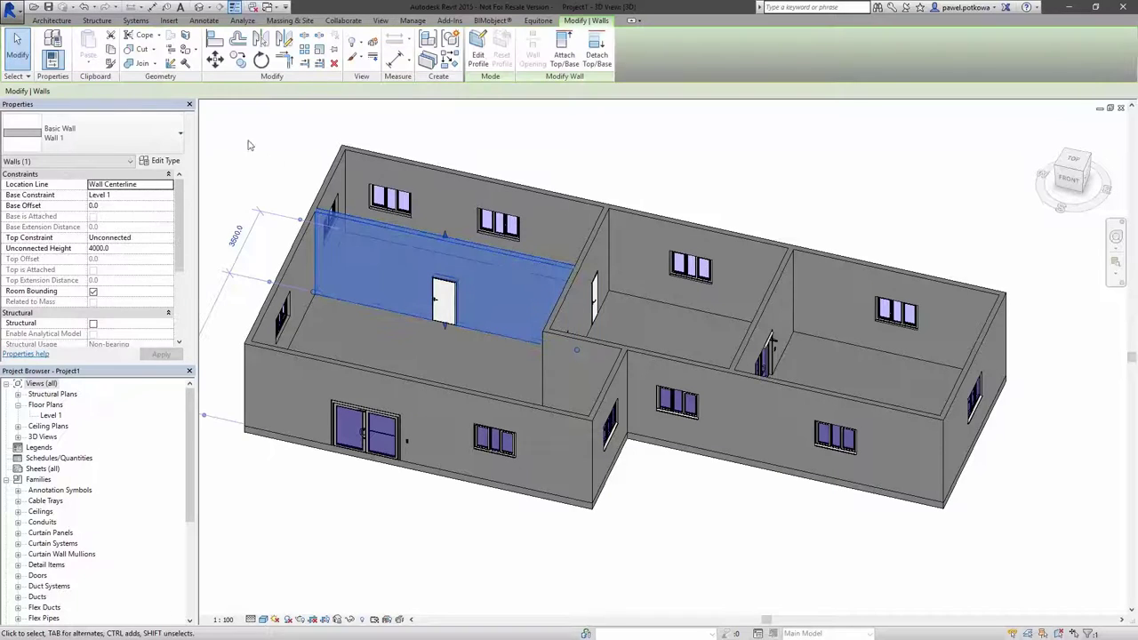
left_click(180, 130)
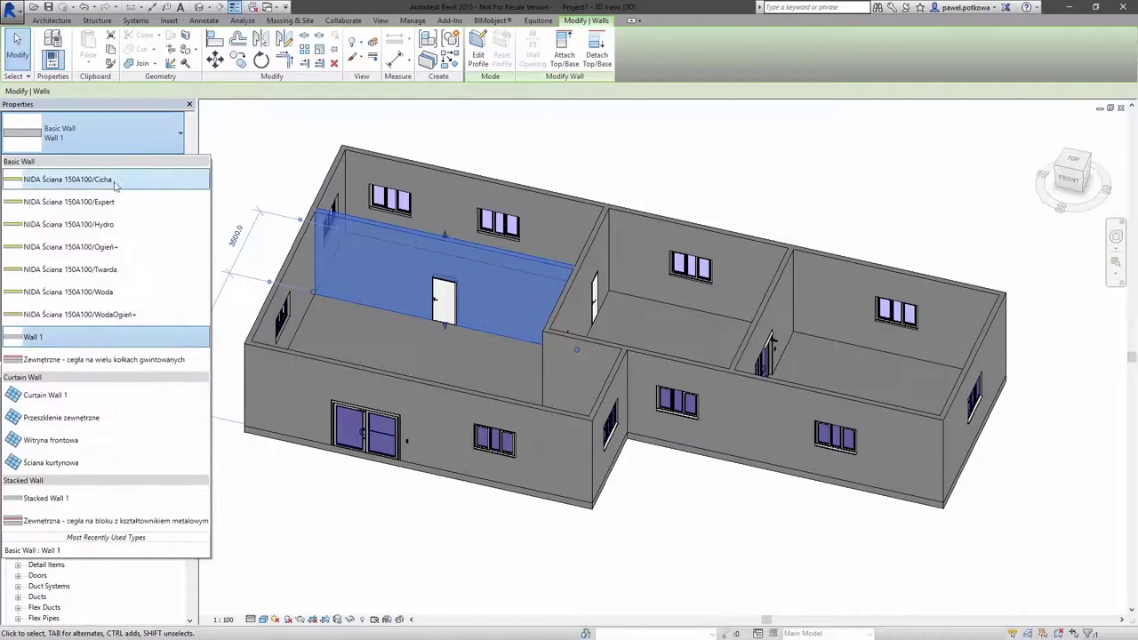
left_click(100, 247)
left_click(583, 285)
left_click(180, 133)
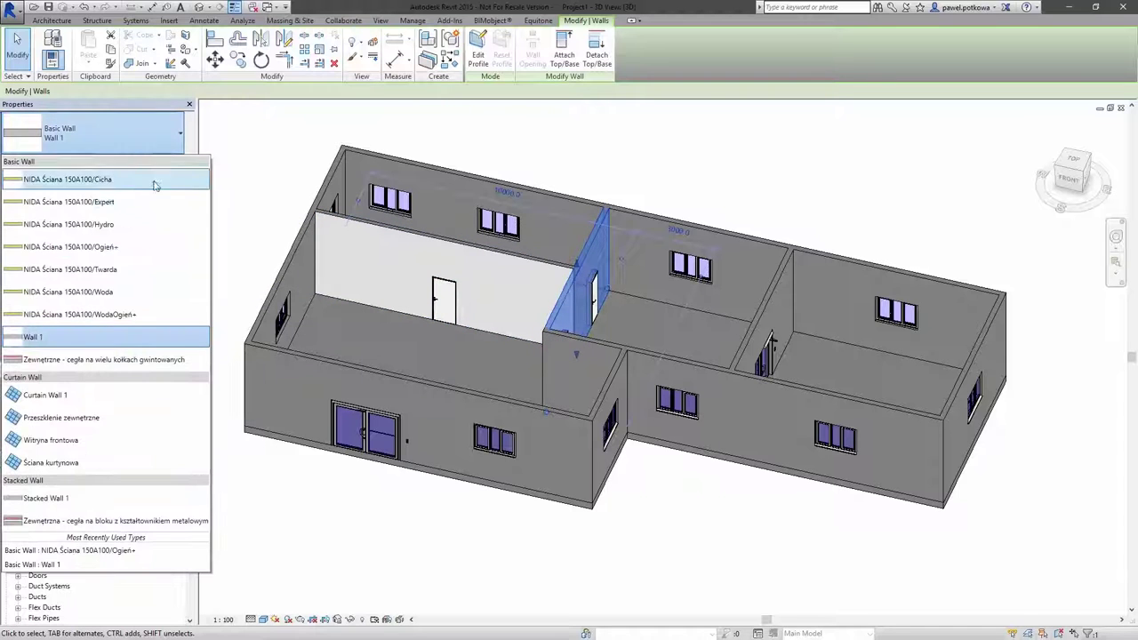
left_click(68, 179)
left_click(769, 303)
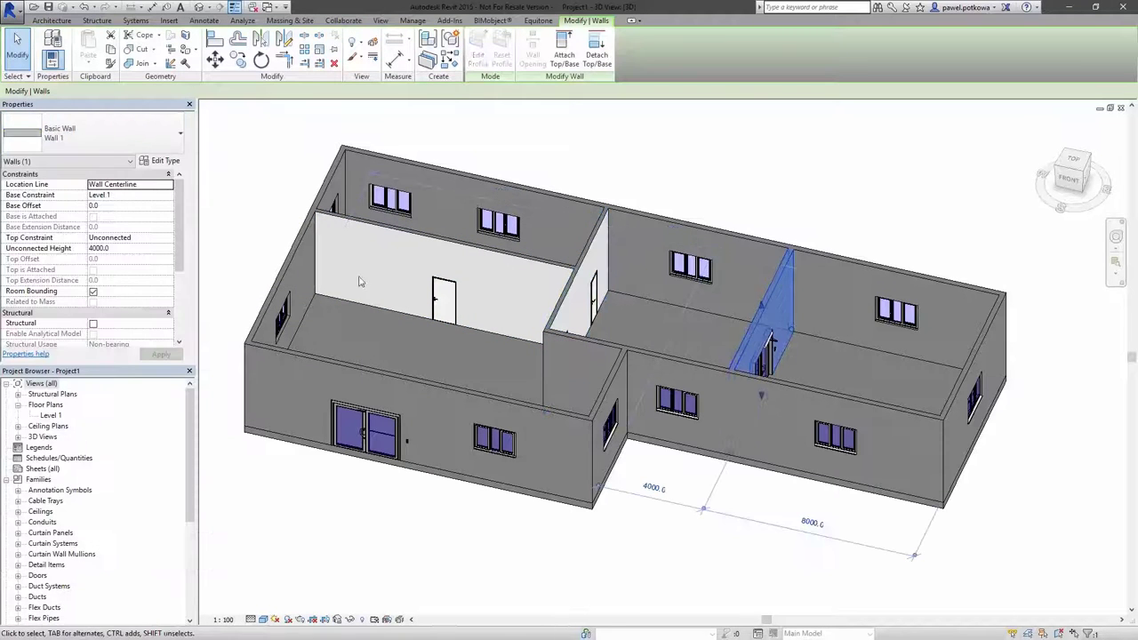
left_click(167, 136)
left_click(80, 196)
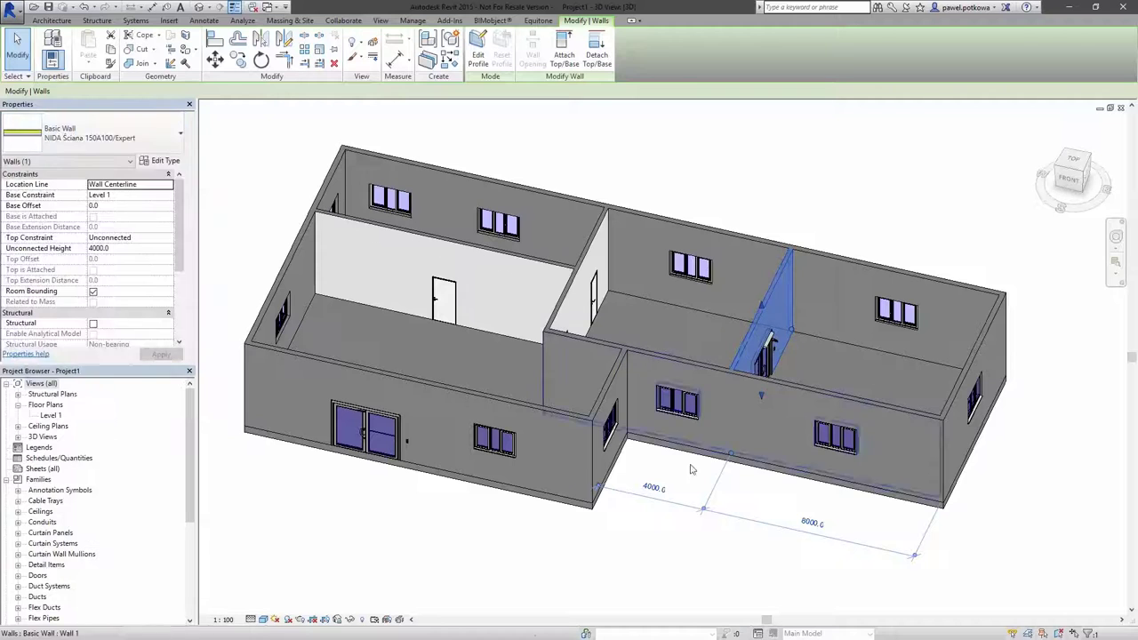
left_click(628, 549)
left_click(266, 7)
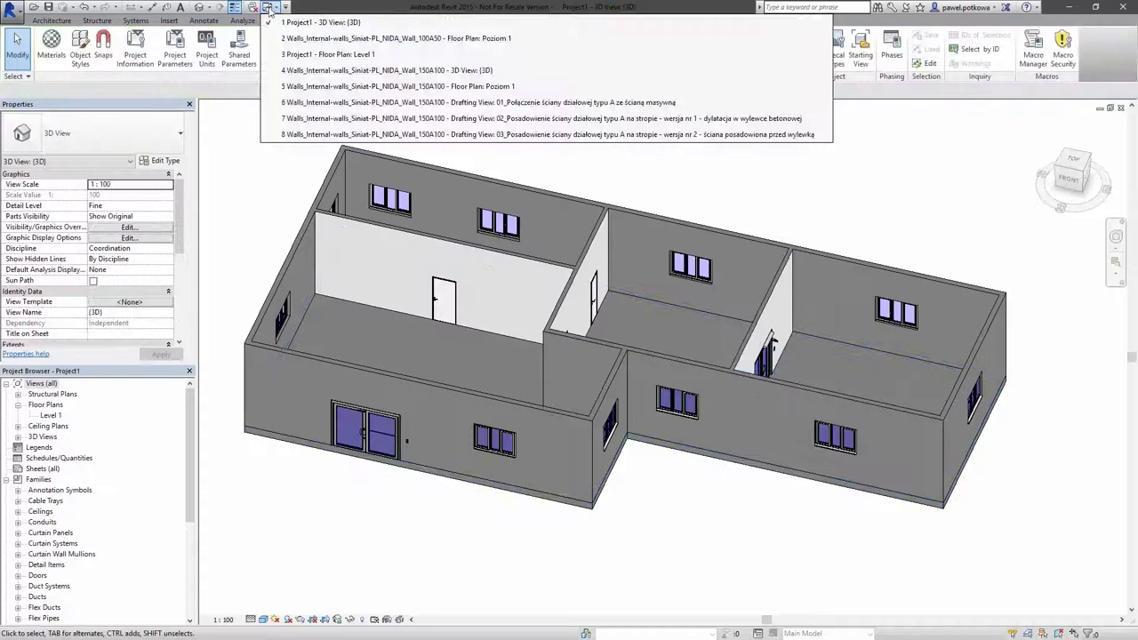
Step: Open the Floor Plan: Level 1 view and zoom in on the new NIDA walls
left_click(287, 55)
scroll(347, 294, "up", 6)
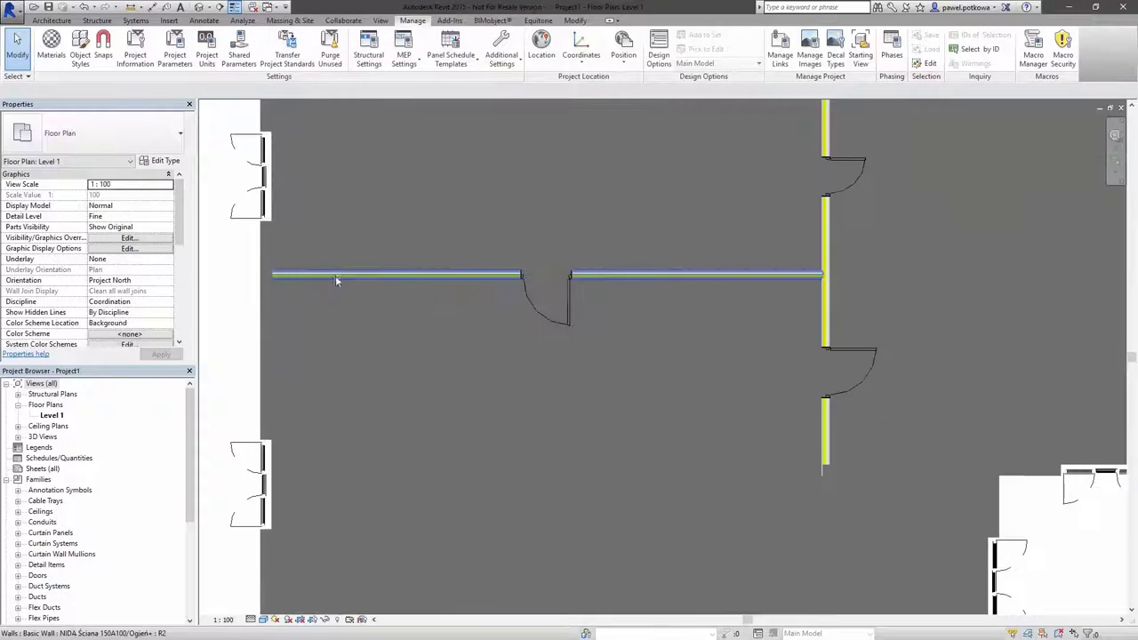
scroll(315, 290, "up", 3)
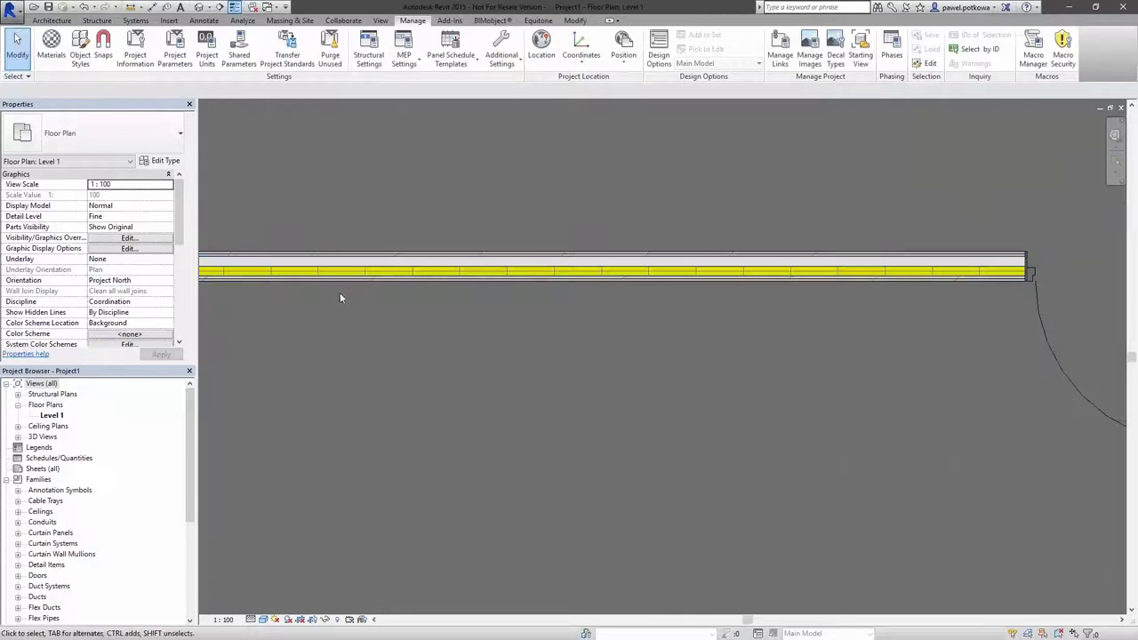
scroll(351, 298, "down", 1)
scroll(369, 311, "down", 2)
scroll(800, 288, "up", 1)
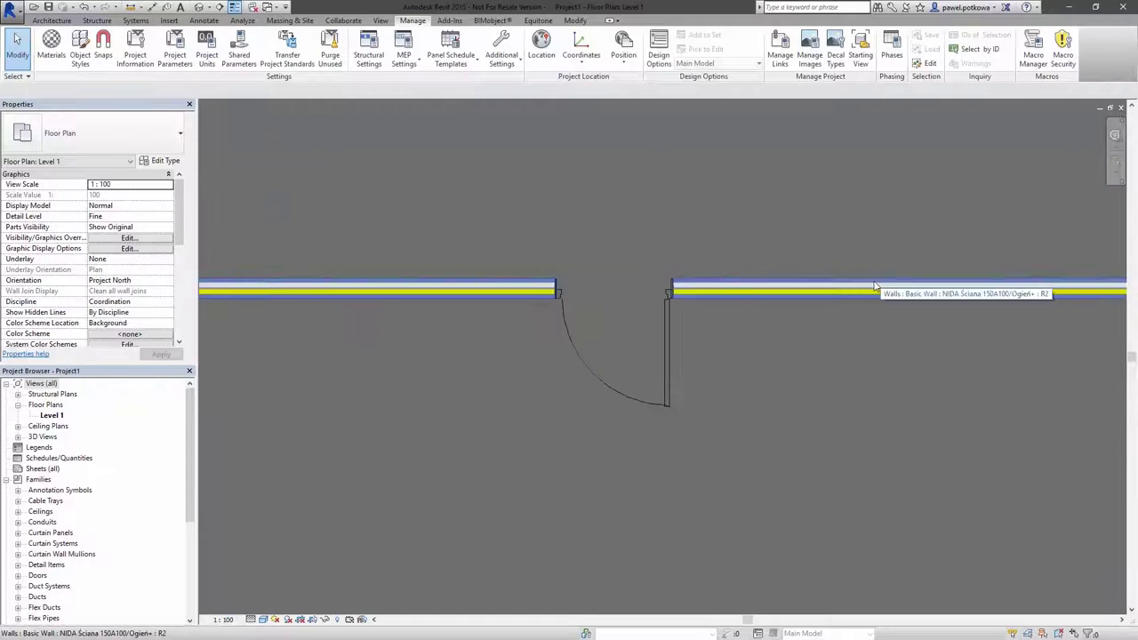
scroll(835, 289, "down", 2)
scroll(629, 335, "down", 3)
scroll(1010, 246, "up", 4)
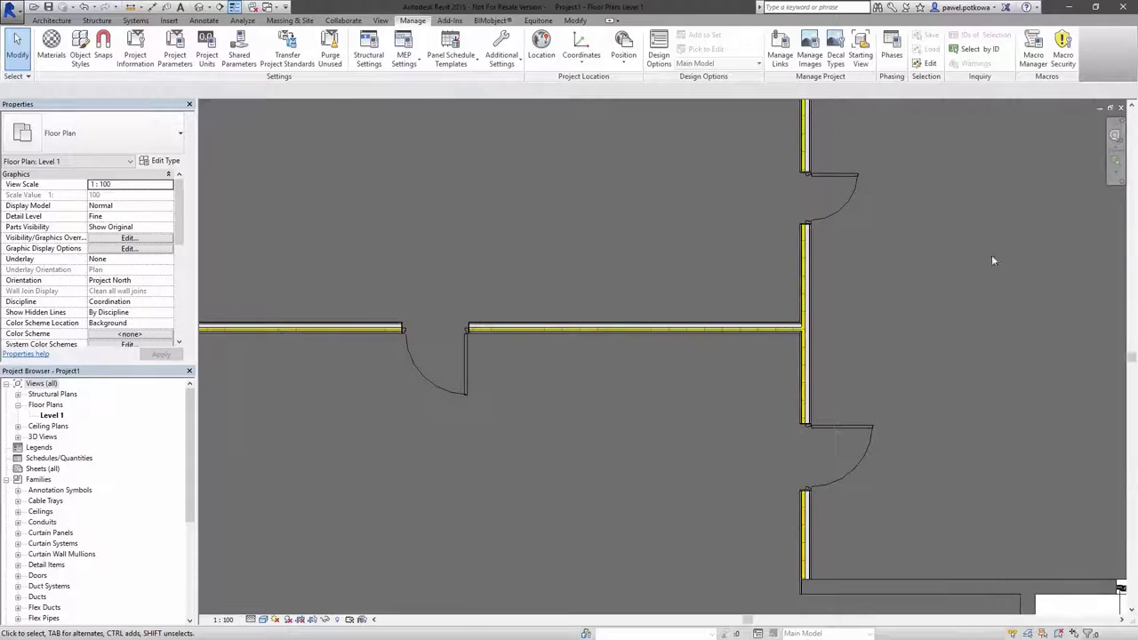
Step: View the long internal wall's Siniat NIDA 150A100 product details in BIMobject Info, then close them
left_click(764, 323)
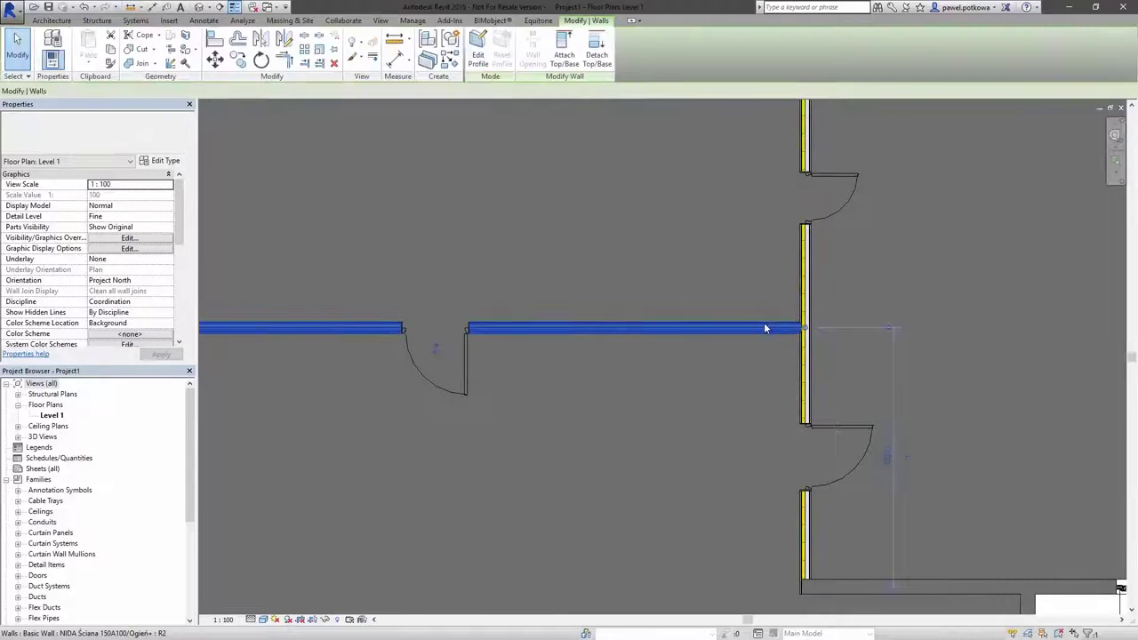
left_click(494, 21)
left_click(49, 49)
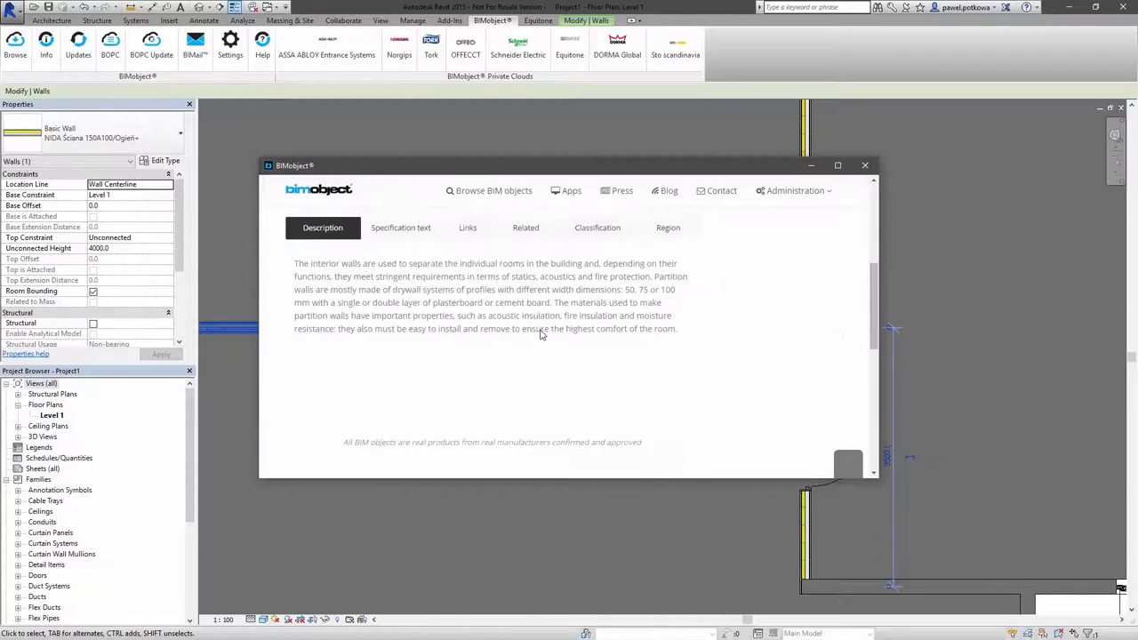
left_click(867, 166)
scroll(633, 218, "up", 5)
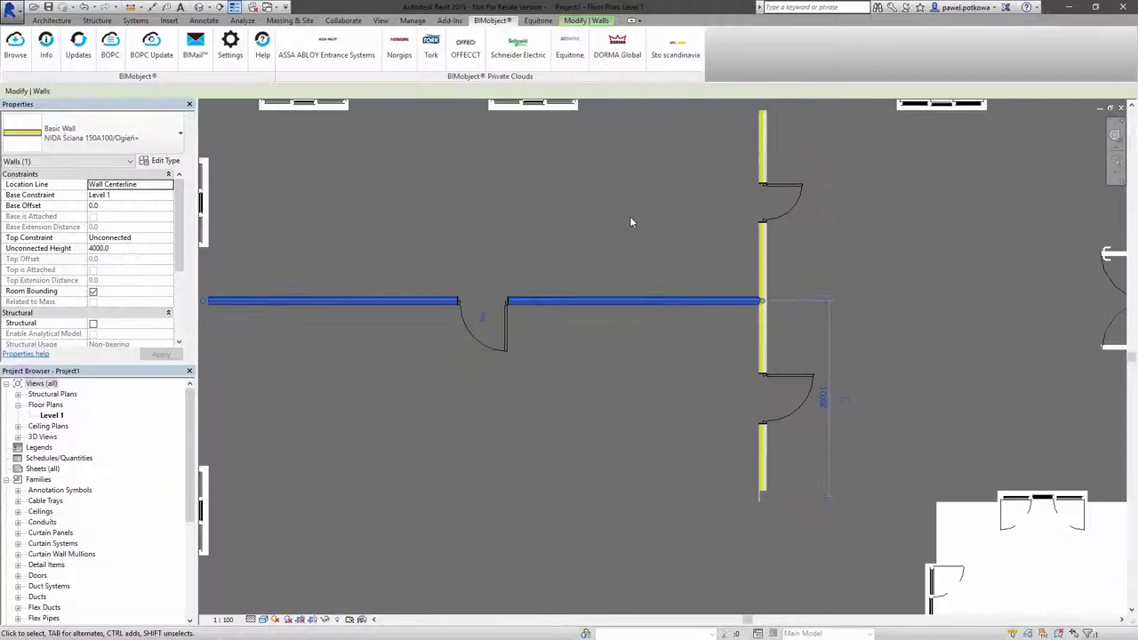
scroll(644, 218, "down", 4)
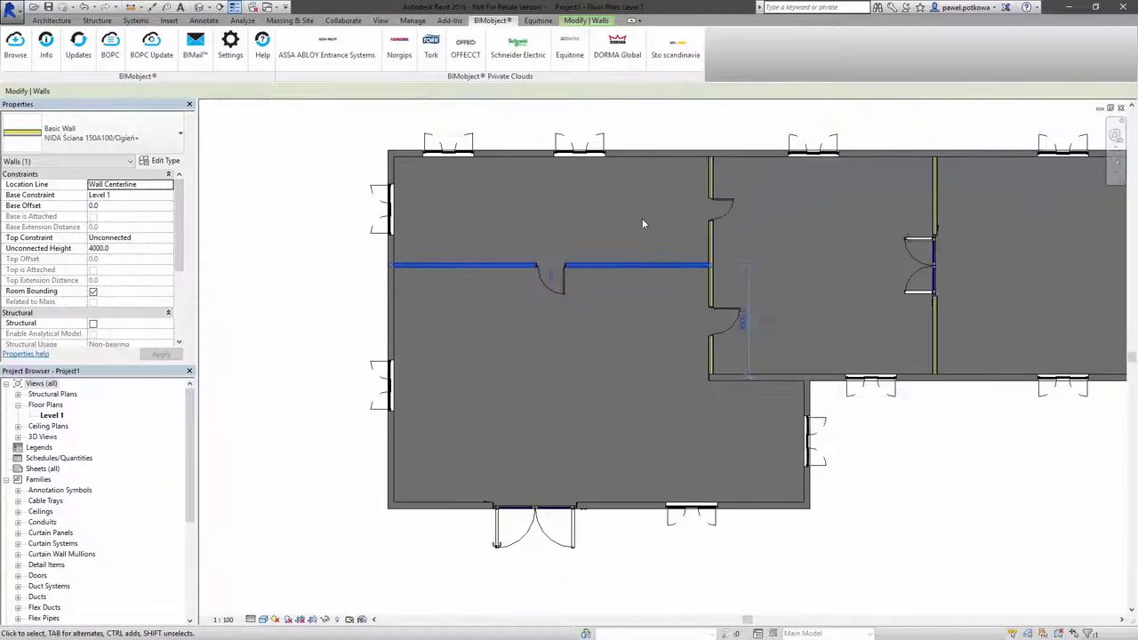